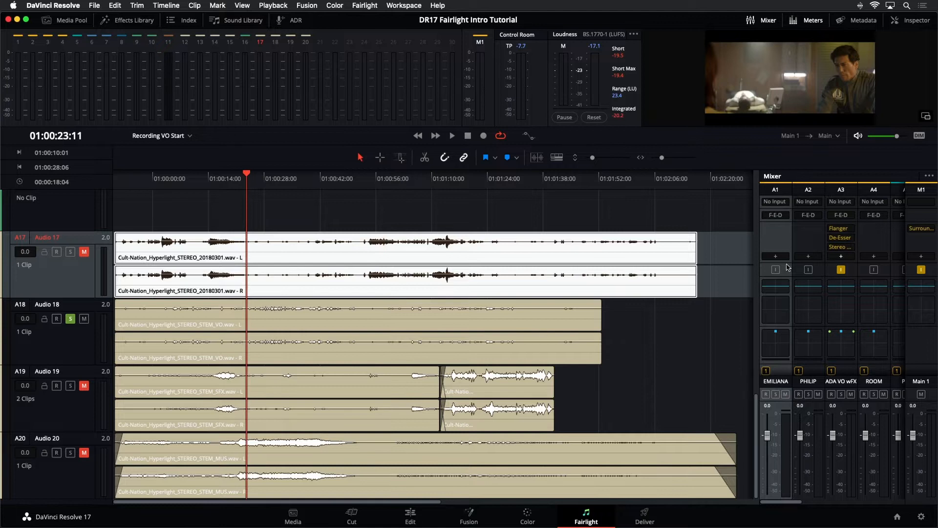
Audition short stretches of the soloed voice-over stem on Audio 18, stopping playback after each
key(space)
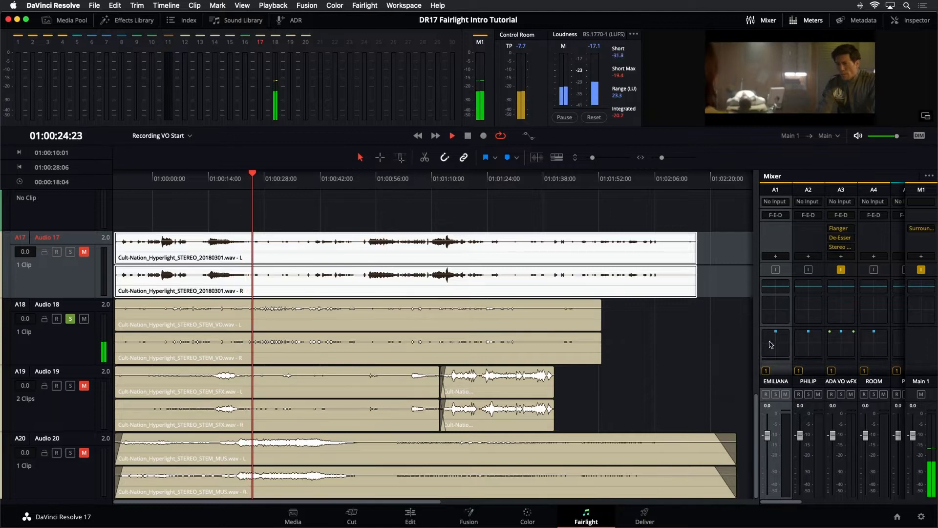
key(space)
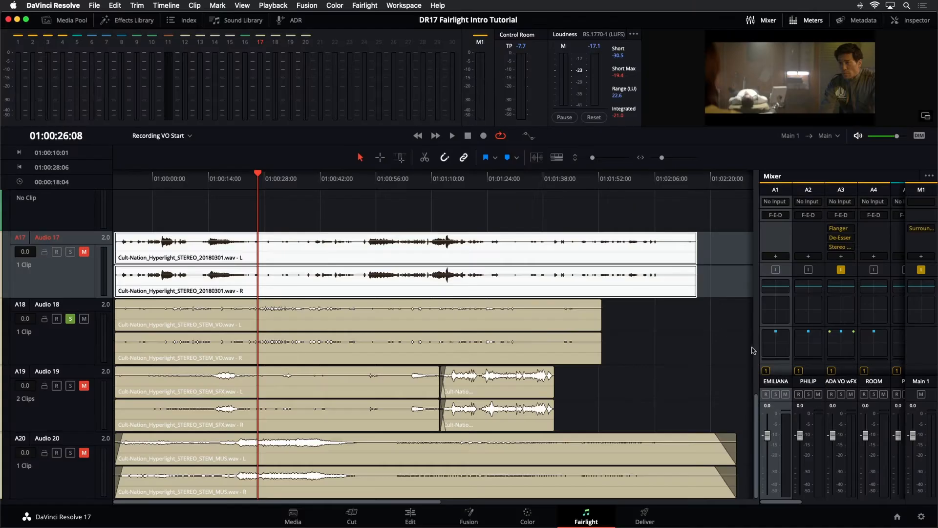
key(space)
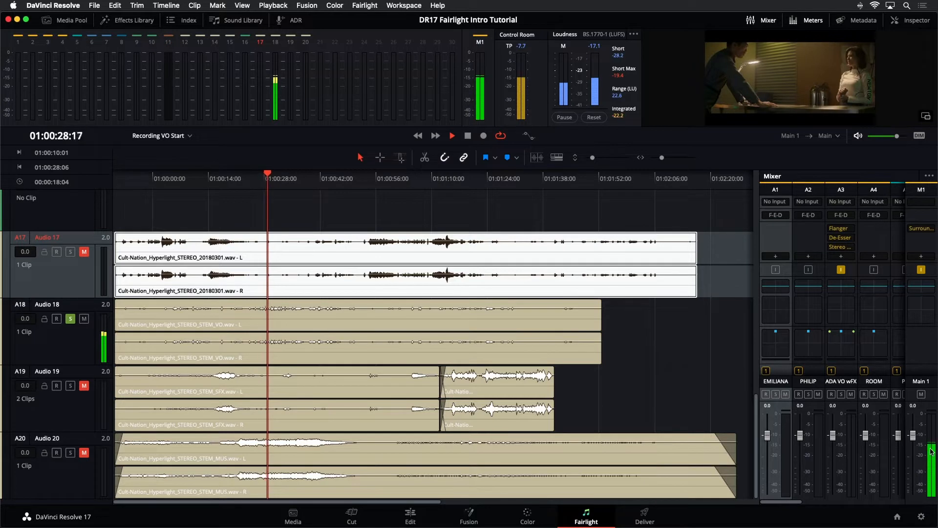
key(space)
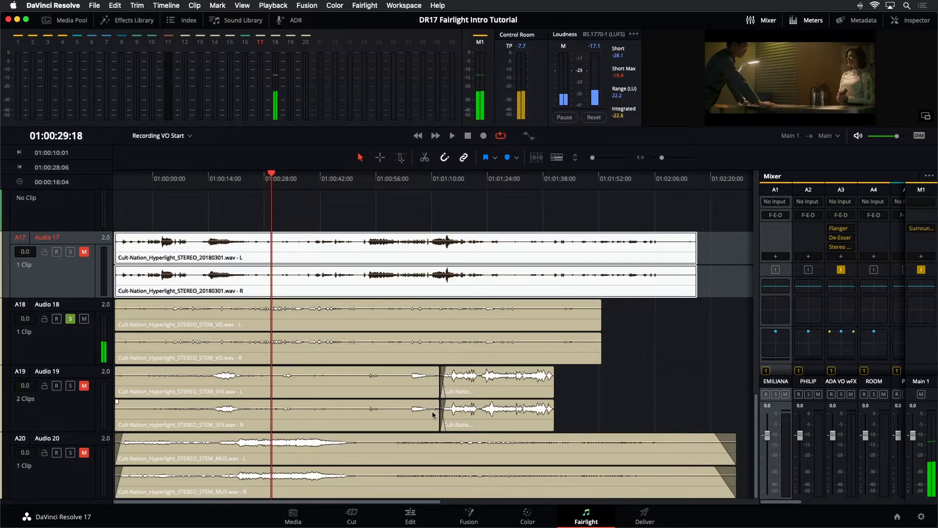
Take Audio 18 out of solo and mute it, and reduce the track height to fit the tracks in the timeline
click(70, 321)
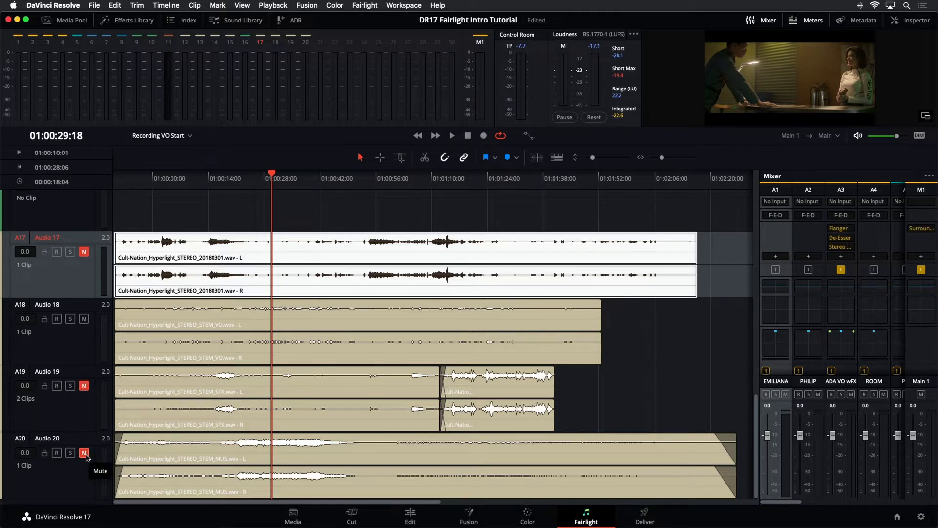
click(84, 319)
drag(592, 157, 588, 158)
click(661, 357)
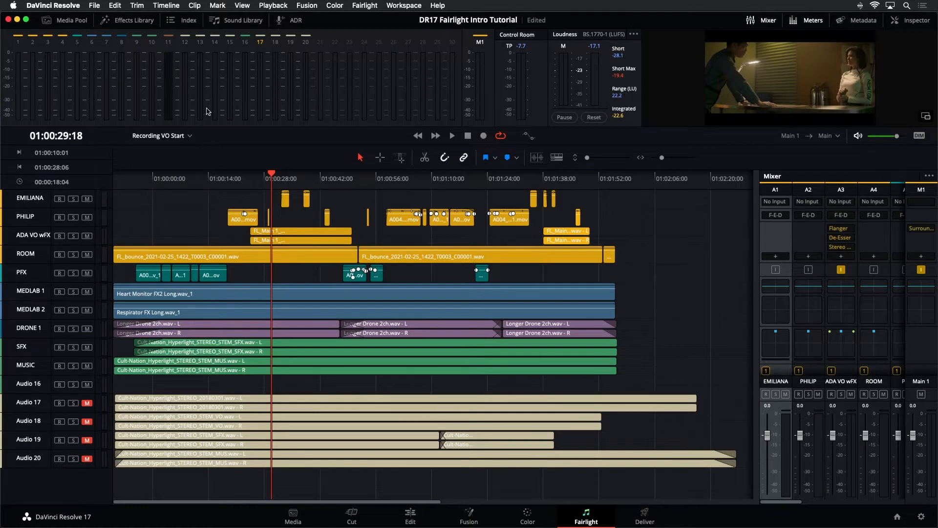
Hide tracks A16 through A20 from the timeline using the track list, and close the list
click(172, 20)
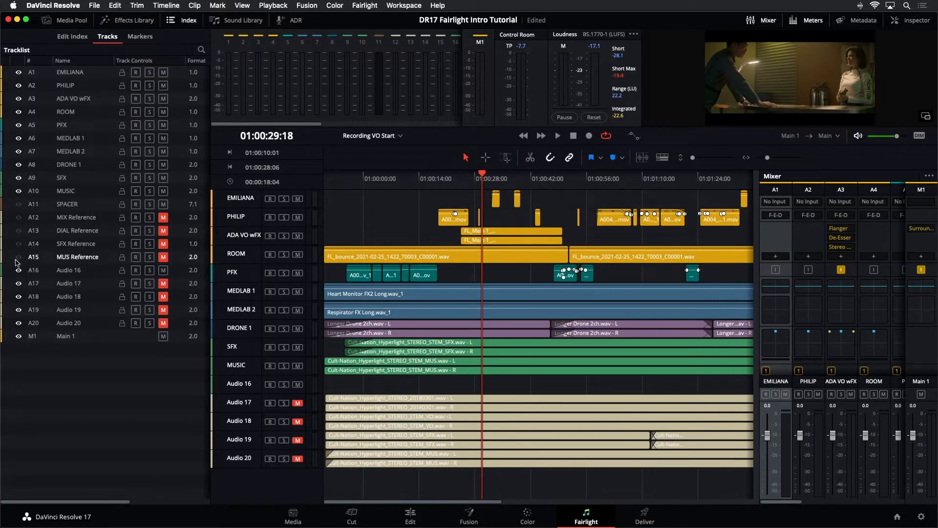
drag(19, 271, 18, 324)
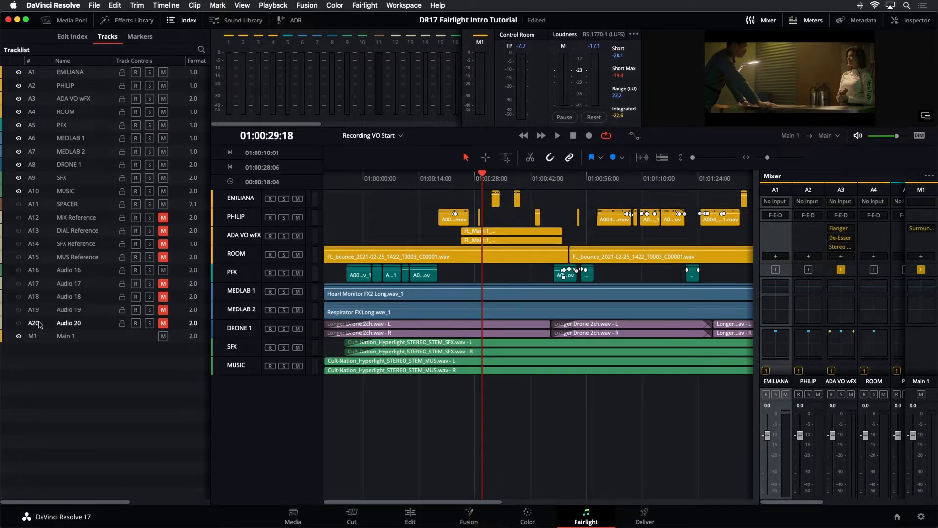
click(177, 21)
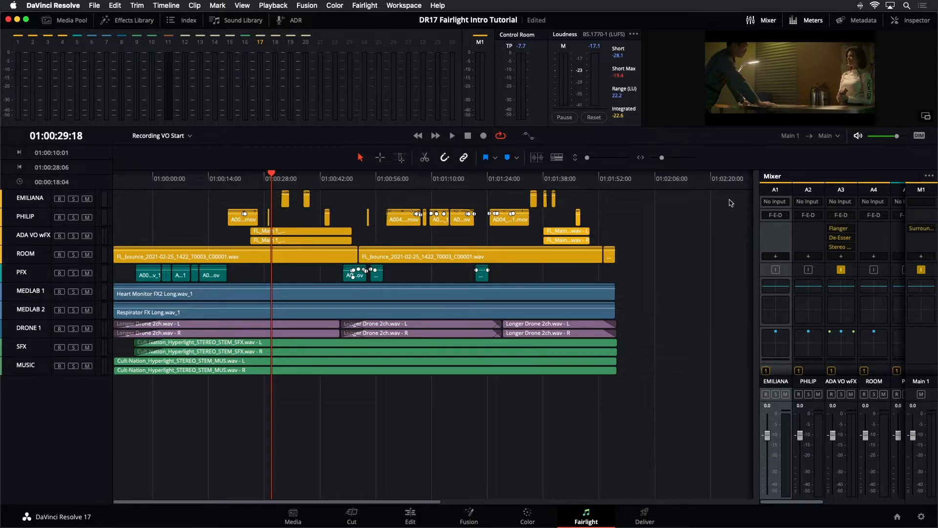
Increase the height of the timeline tracks slightly and widen the mixer to show channels A1 to A10
drag(587, 157, 589, 160)
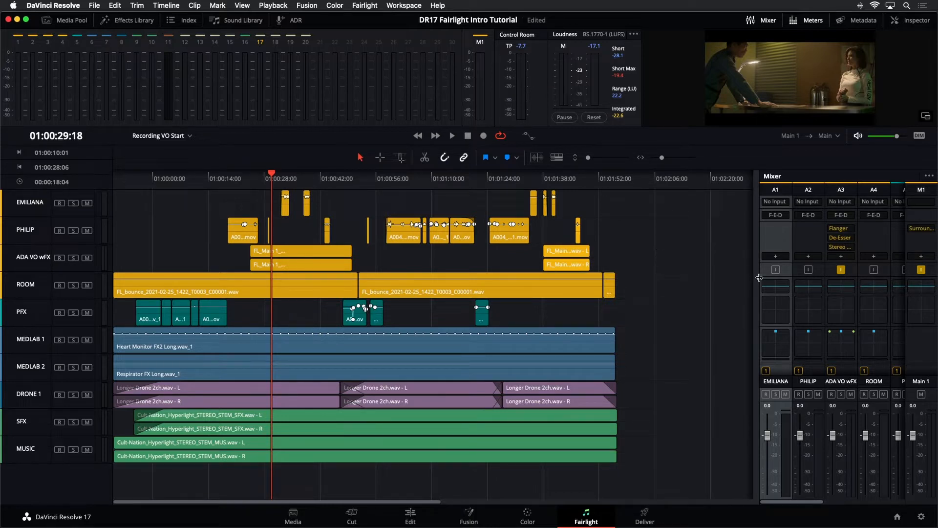
drag(759, 278, 565, 275)
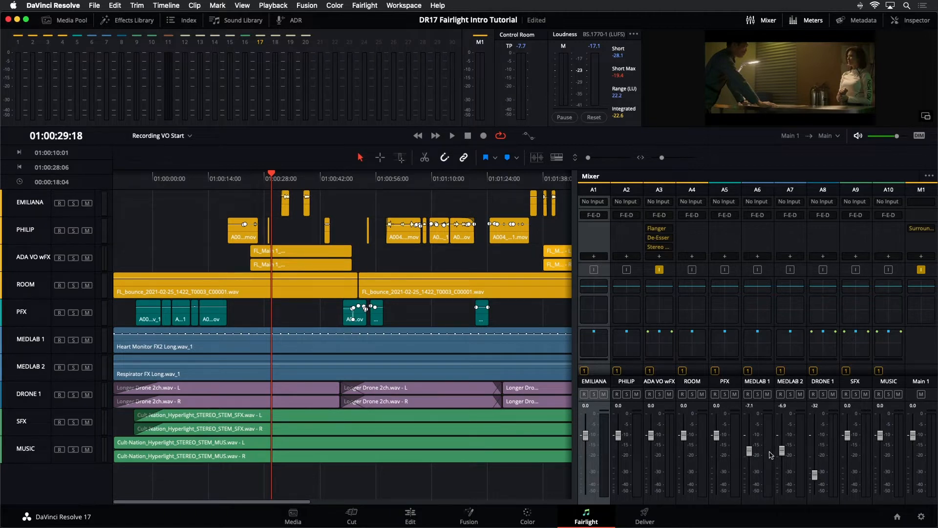
Reset the MEDLAB 1, MEDLAB 2 and DRONE 1 faders to 0.0 and deselect the Heart Monitor clip
click(751, 452)
drag(749, 454, 785, 449)
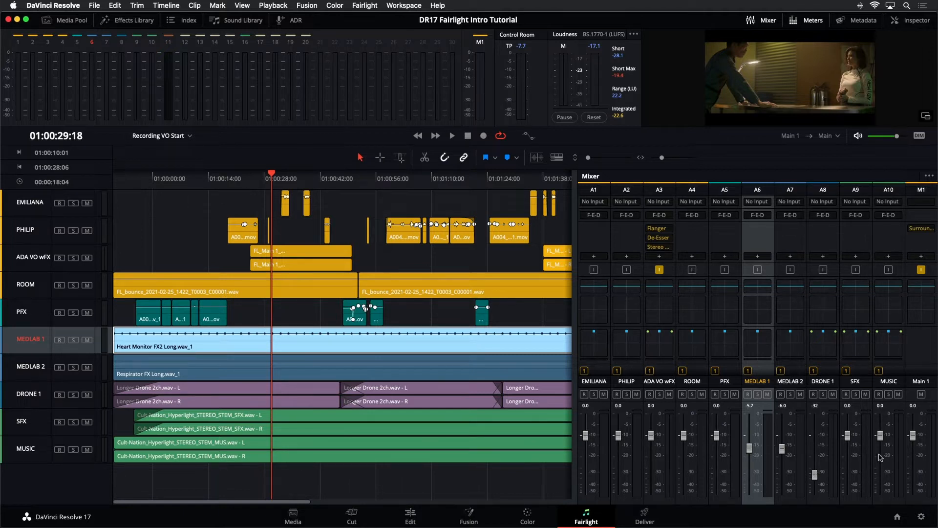
double_click(750, 449)
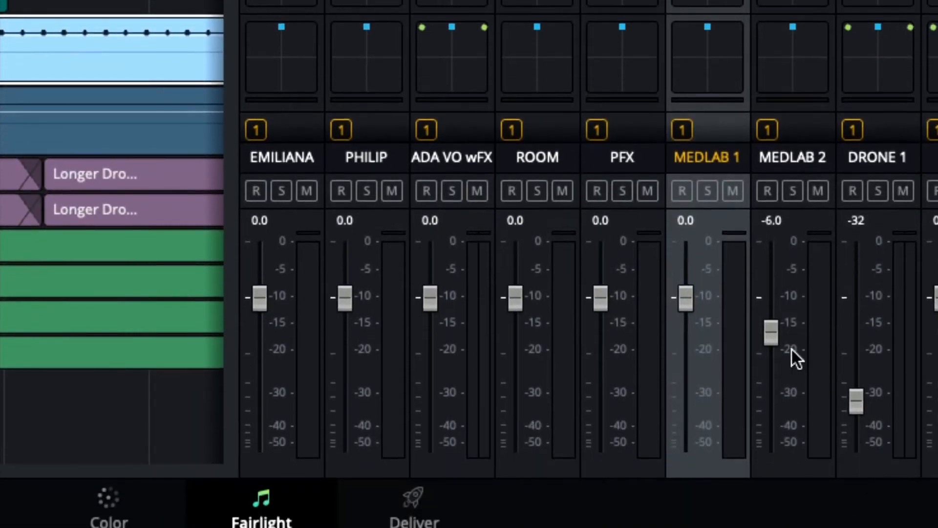
double_click(772, 332)
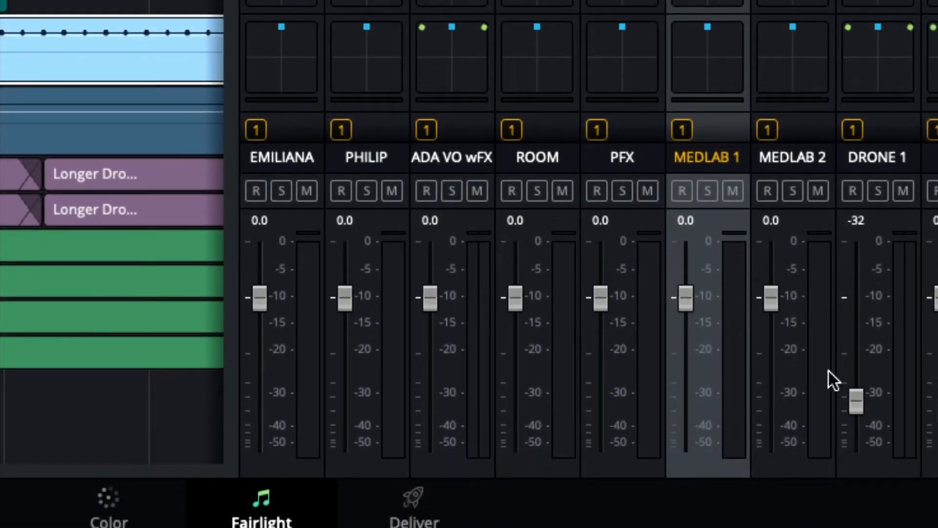
double_click(854, 398)
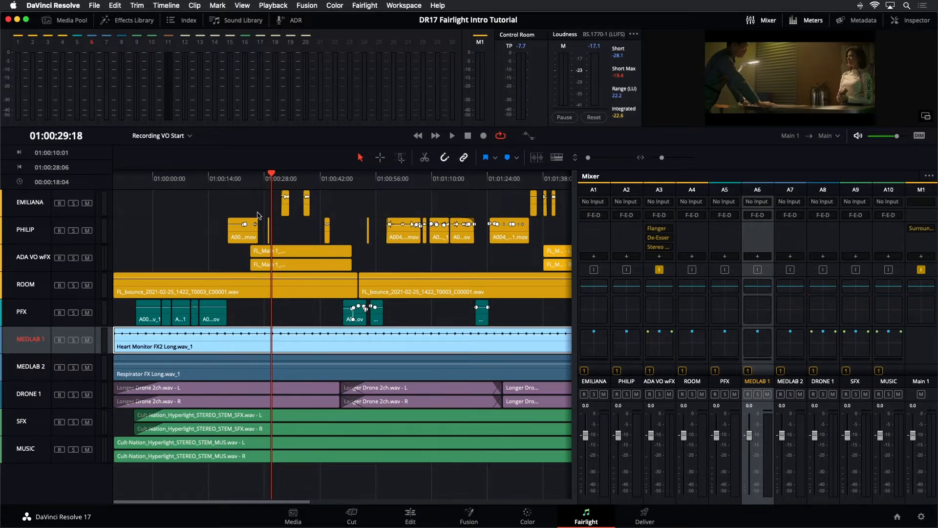
click(265, 313)
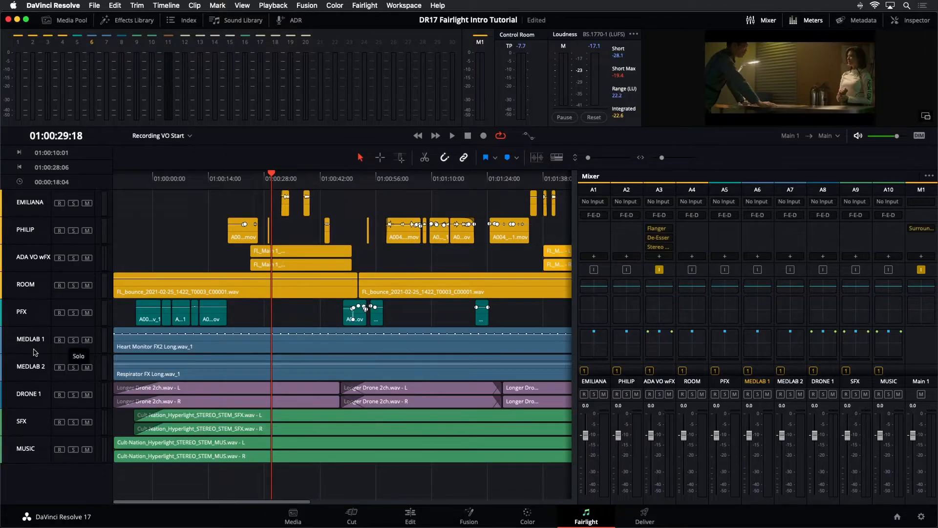
Play from the timeline start with MEDLAB 1 and MEDLAB 2 muted, and set the DRONE 1 fader to -19
click(115, 186)
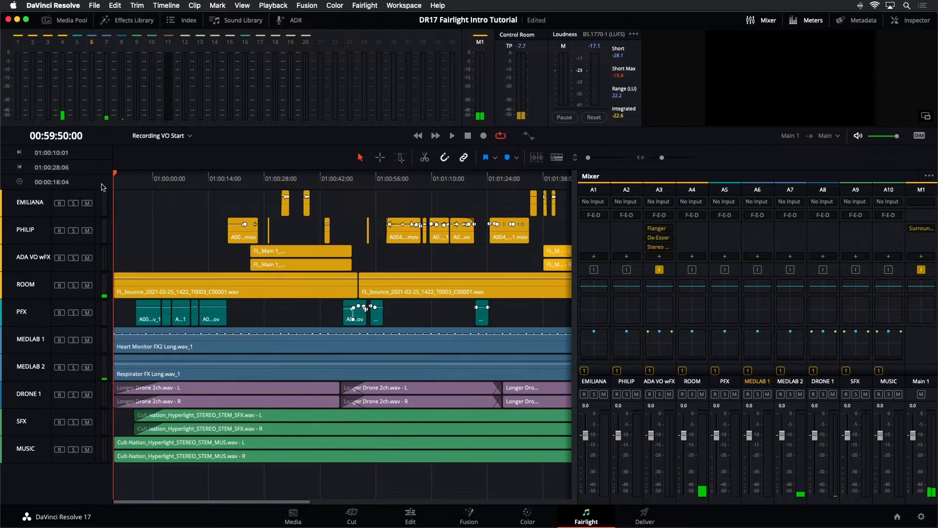
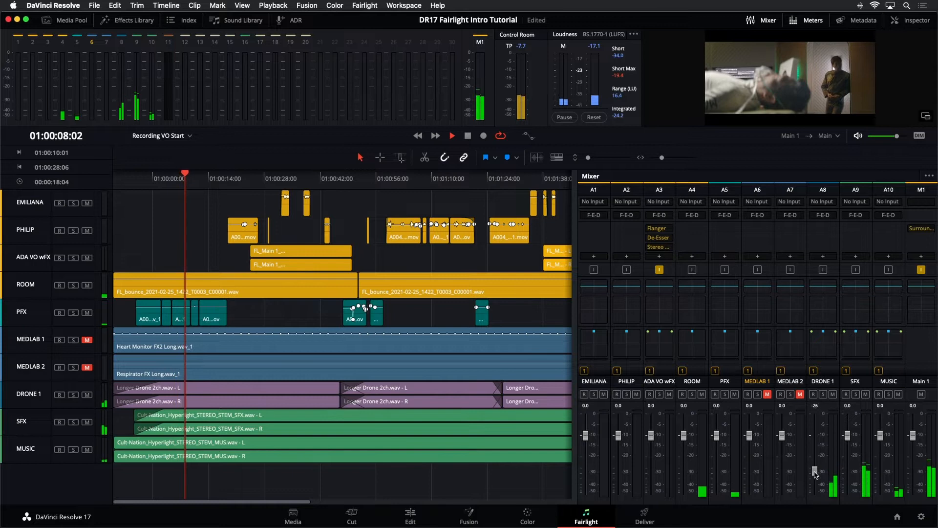
key(space)
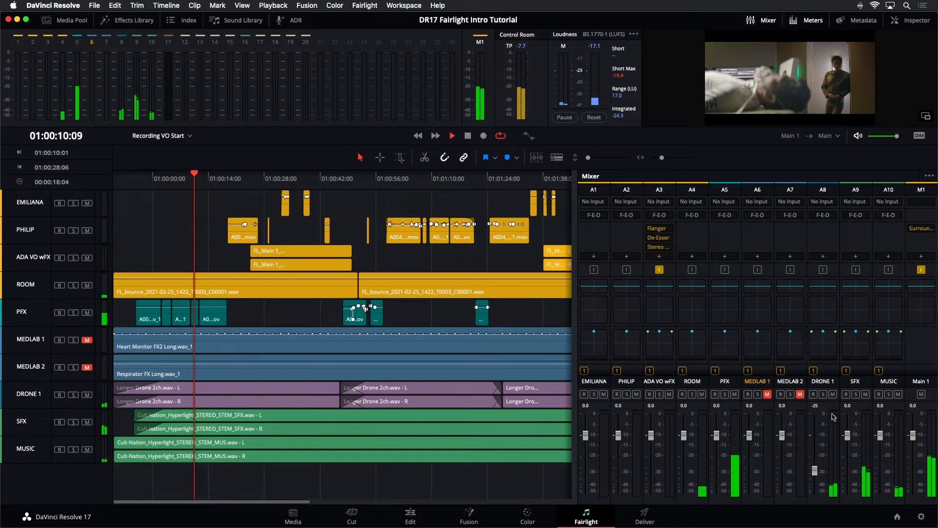
click(833, 394)
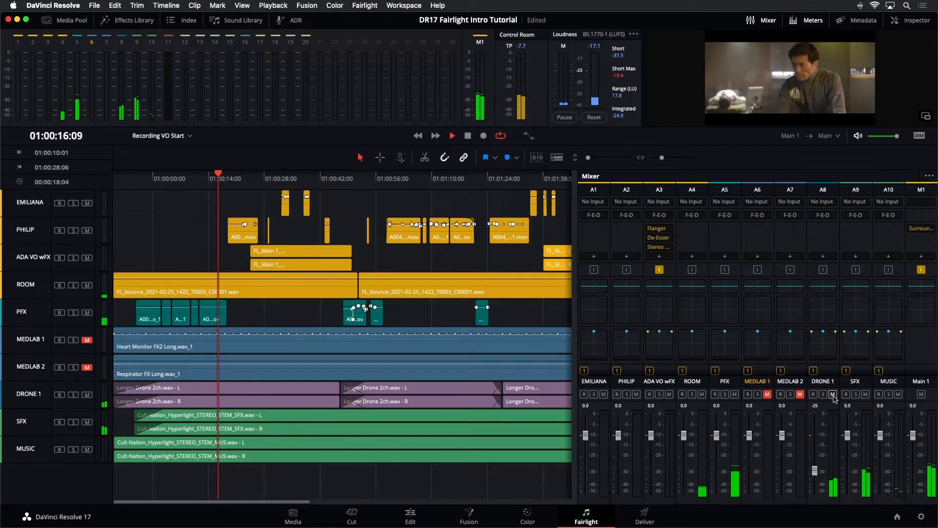
drag(815, 471, 816, 466)
key(space)
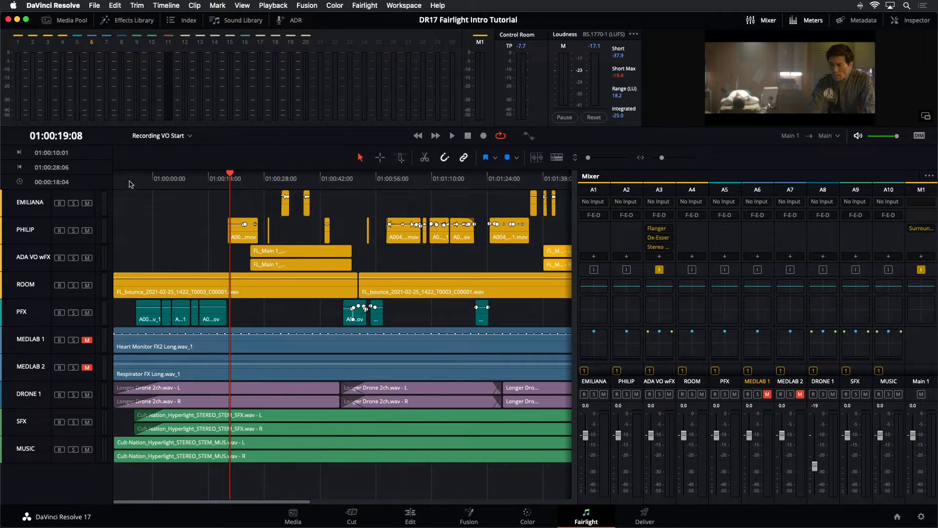
Replay the timeline opening, and switch MEDLAB 1 and MEDLAB 2 from muted to soloed
drag(131, 184, 108, 184)
key(space)
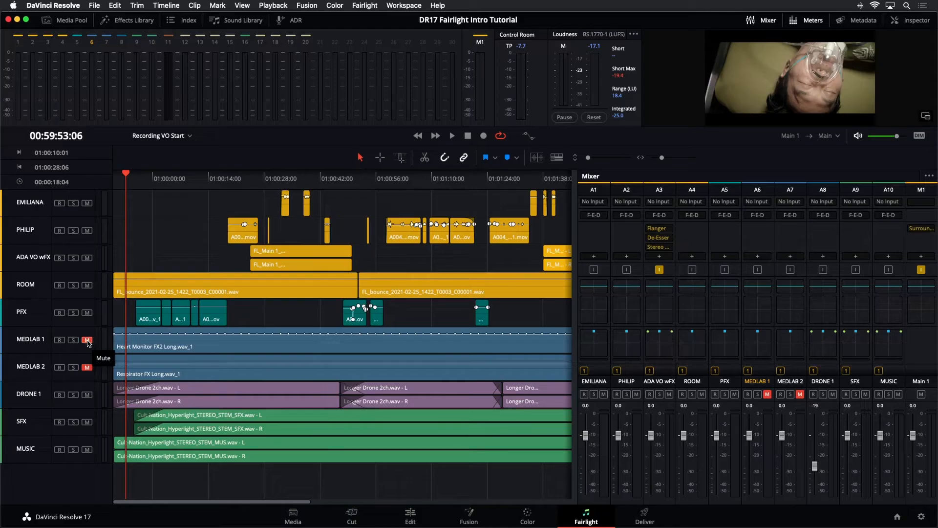
click(87, 368)
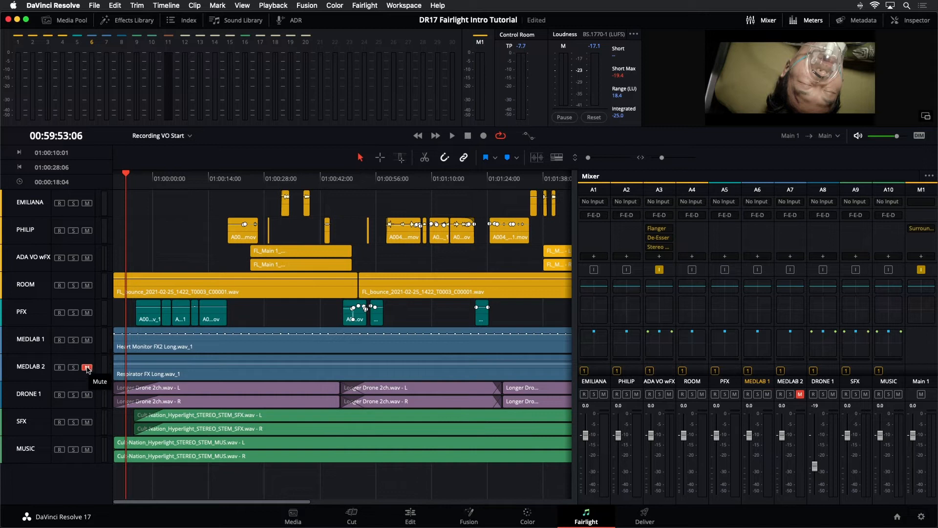
click(73, 340)
click(74, 367)
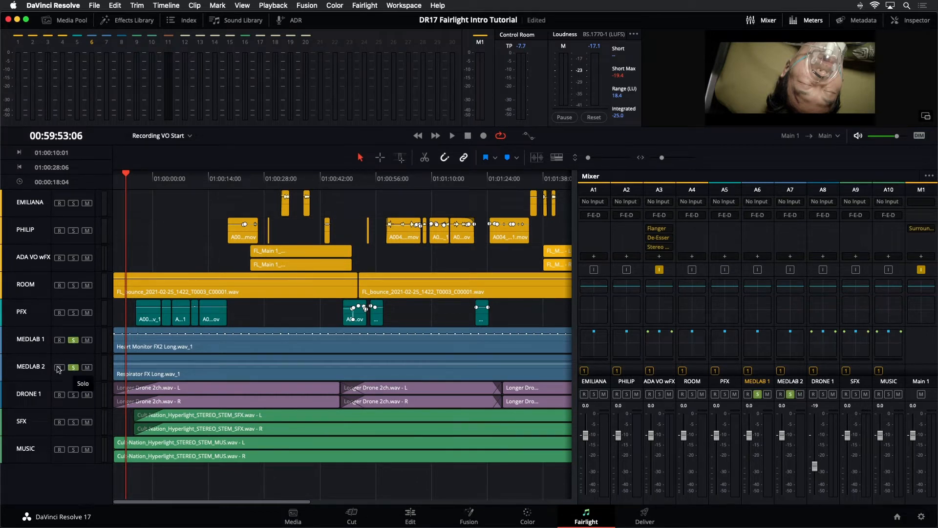
Scrub through the opening scene to about 01:00:17:04 and return the playhead to 00:59:55:15
key(Home)
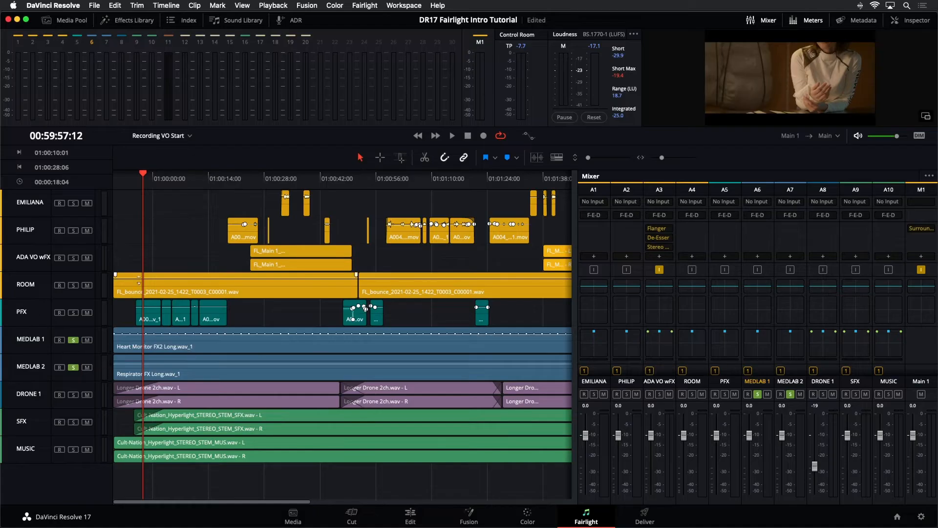
click(131, 178)
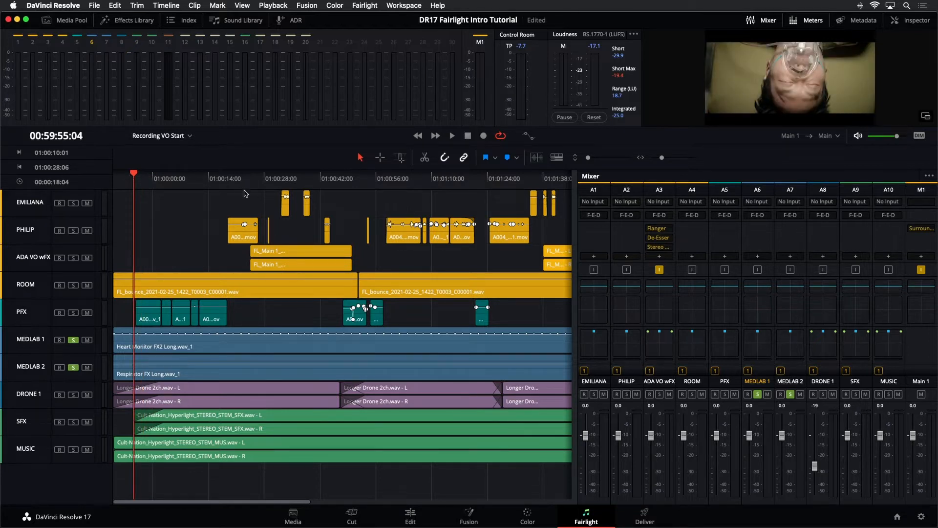
drag(136, 179, 194, 187)
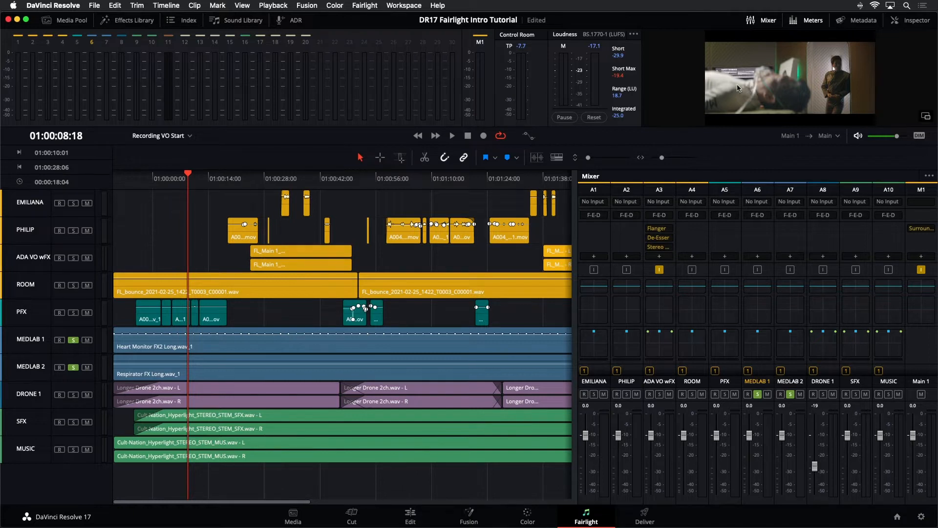
drag(191, 176, 221, 184)
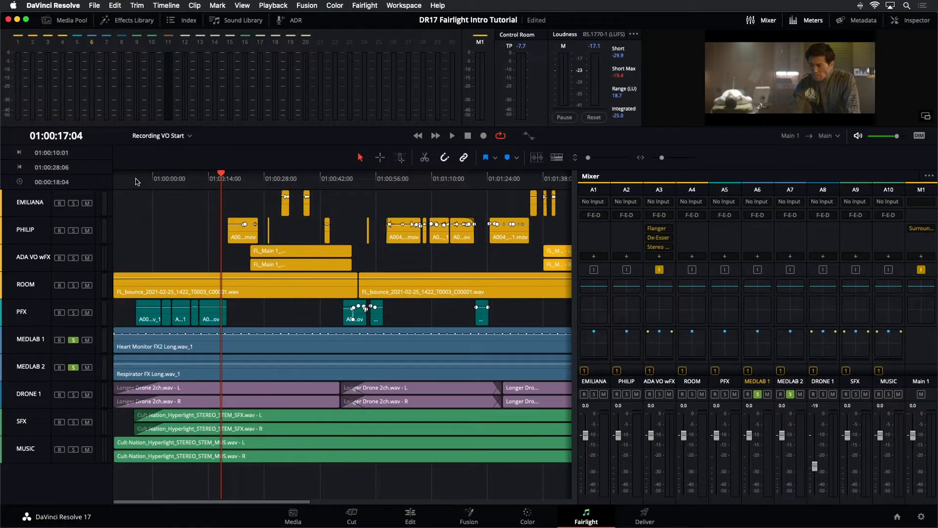
click(136, 180)
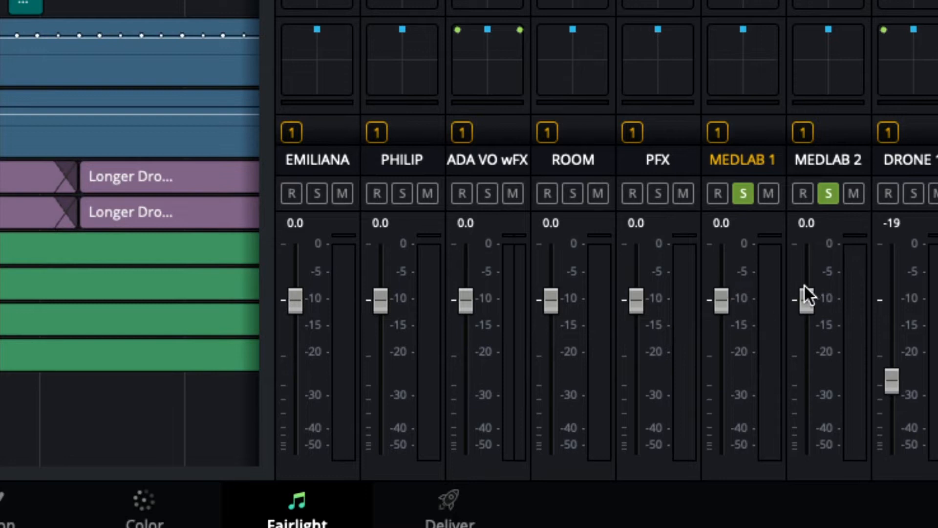
mouse_move(725, 298)
mouse_down()
mouse_move(721, 306)
mouse_move(731, 298)
mouse_up()
mouse_move(801, 306)
mouse_down()
mouse_move(804, 322)
mouse_move(798, 296)
mouse_up()
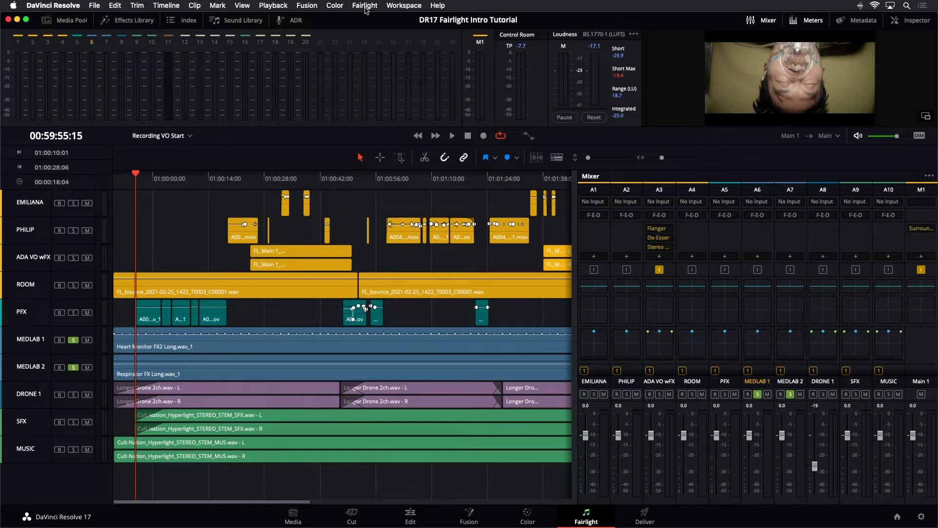
Link the MEDLAB 1 and MEDLAB 2 tracks together as a link group
click(365, 6)
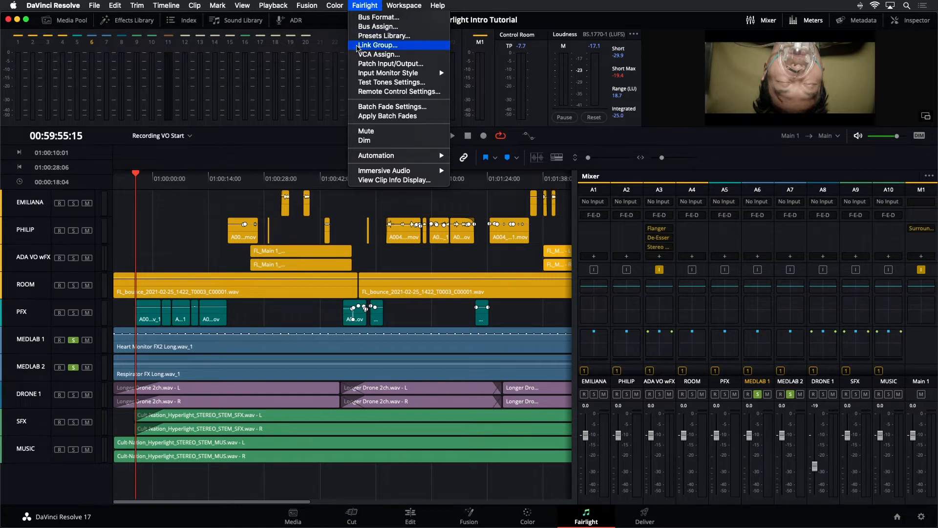
click(358, 46)
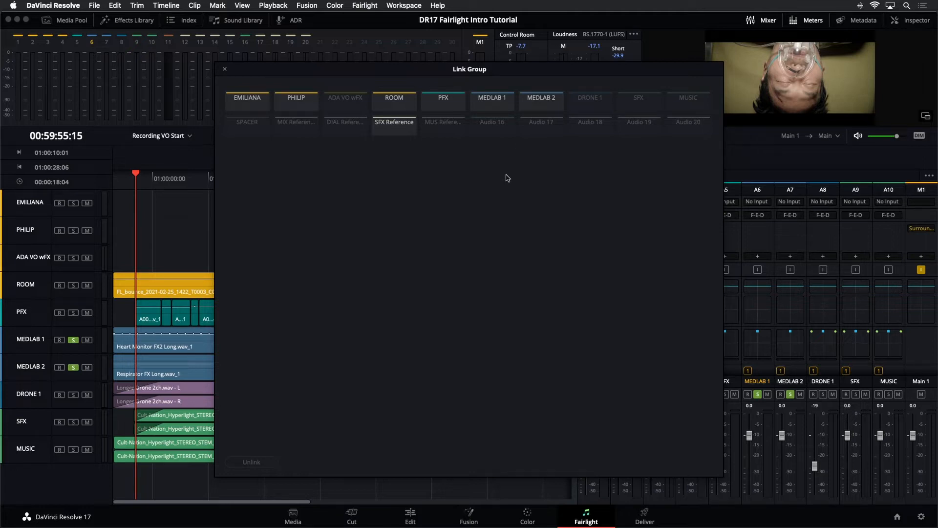
click(498, 105)
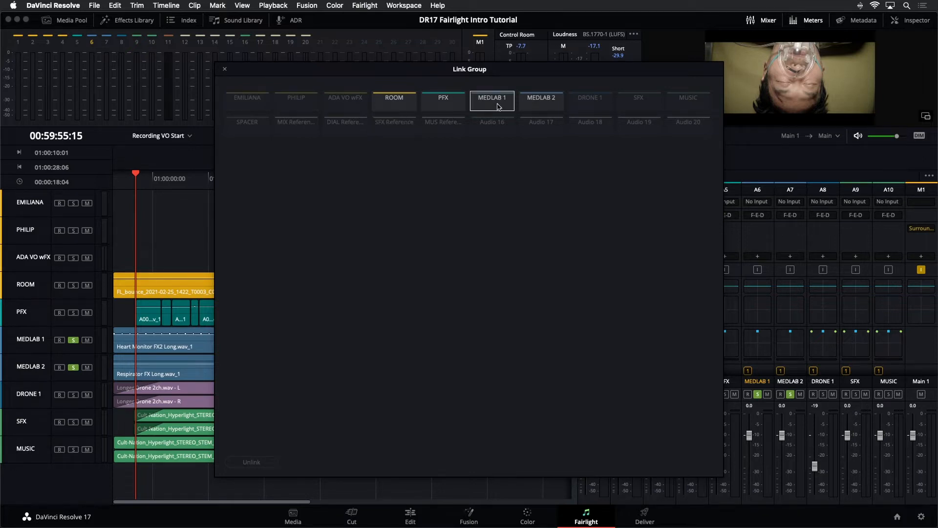
click(548, 111)
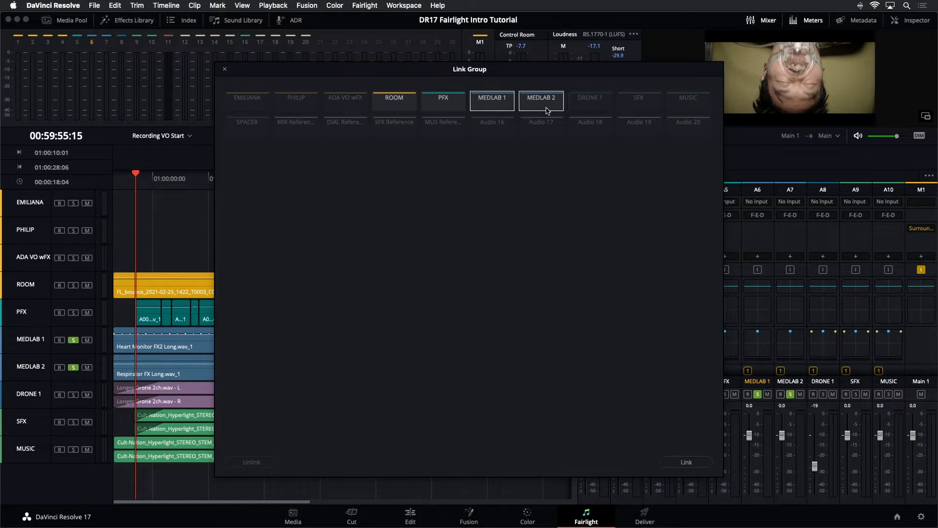
click(679, 463)
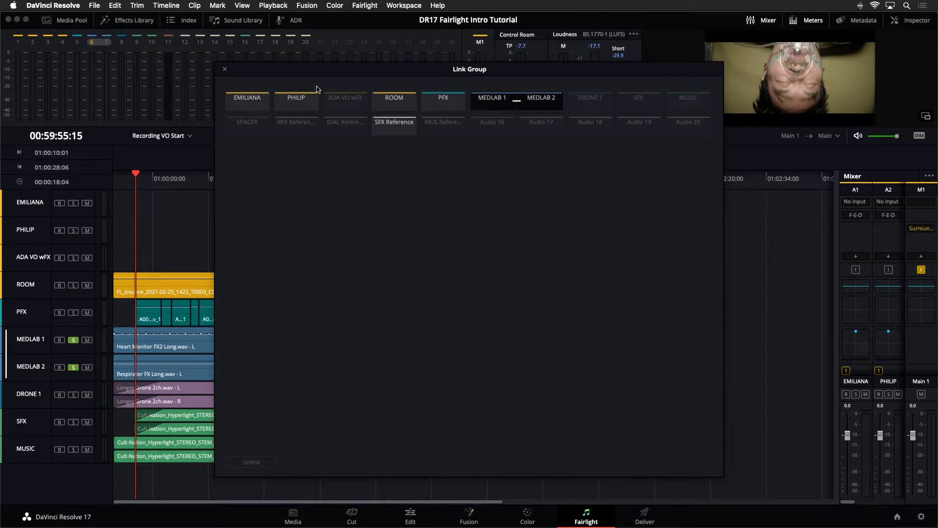
Close the link group setup and widen the mixer to show the channel strips from A1 to A10
click(225, 69)
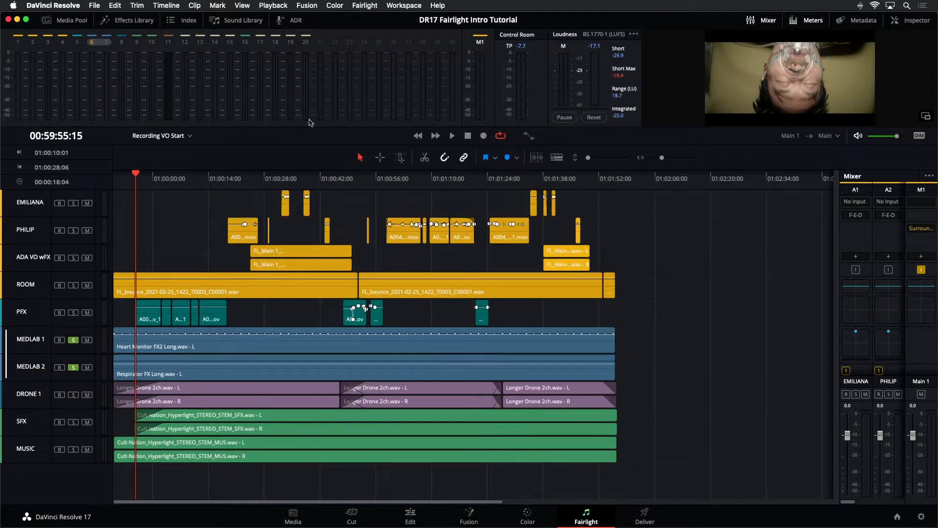
click(840, 292)
drag(840, 289, 617, 295)
click(807, 369)
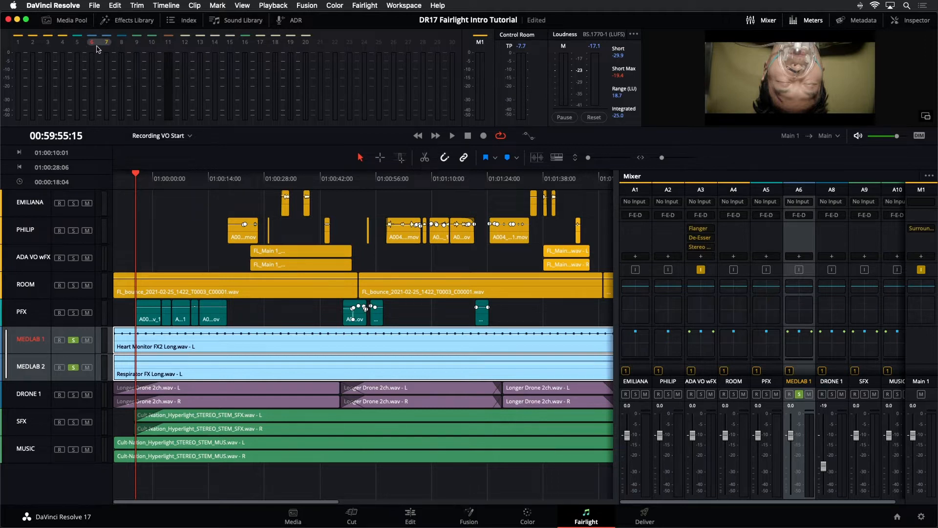
Select the linked MEDLAB 1 and MEDLAB 2 tracks and play them soloed from 00:59:55:15
double_click(29, 340)
click(42, 358)
click(44, 350)
key(space)
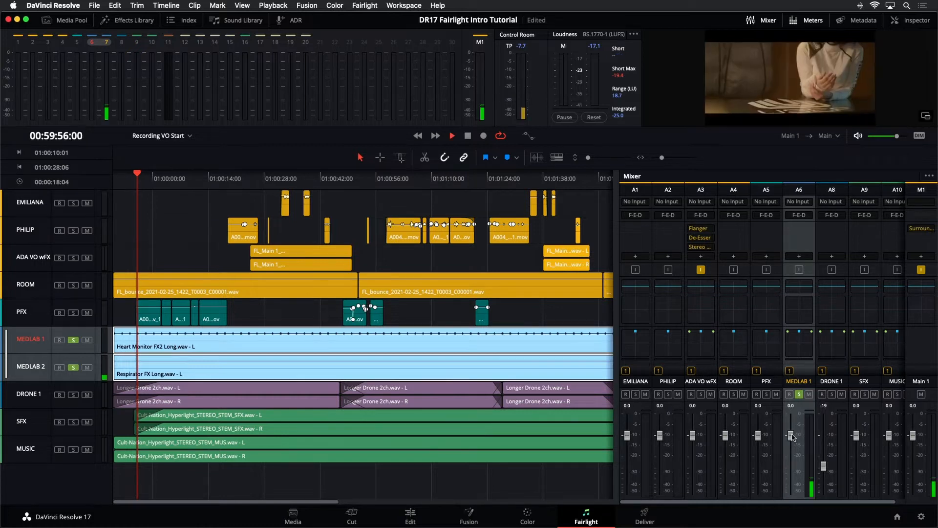
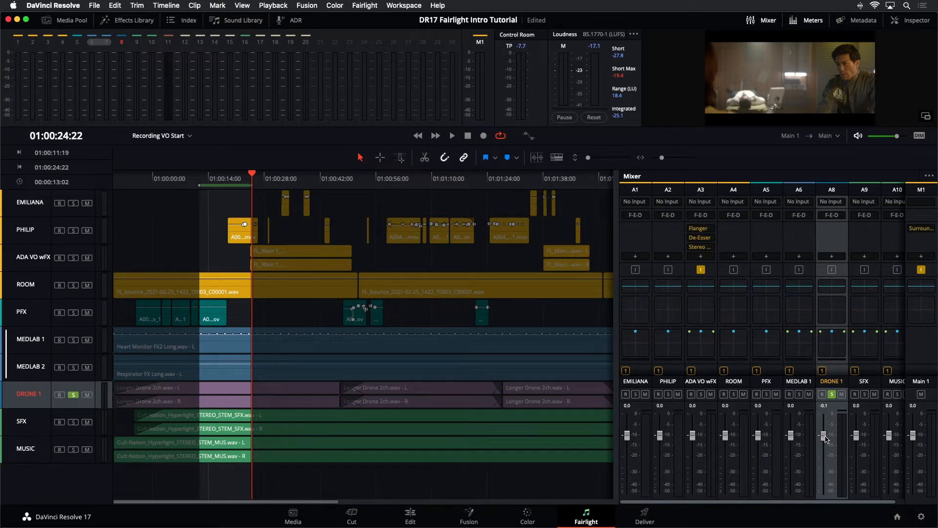
Play the soloed DRONE 1 track briefly from 01:00:24:22, and hide the Inputs section in the mixer
key(space)
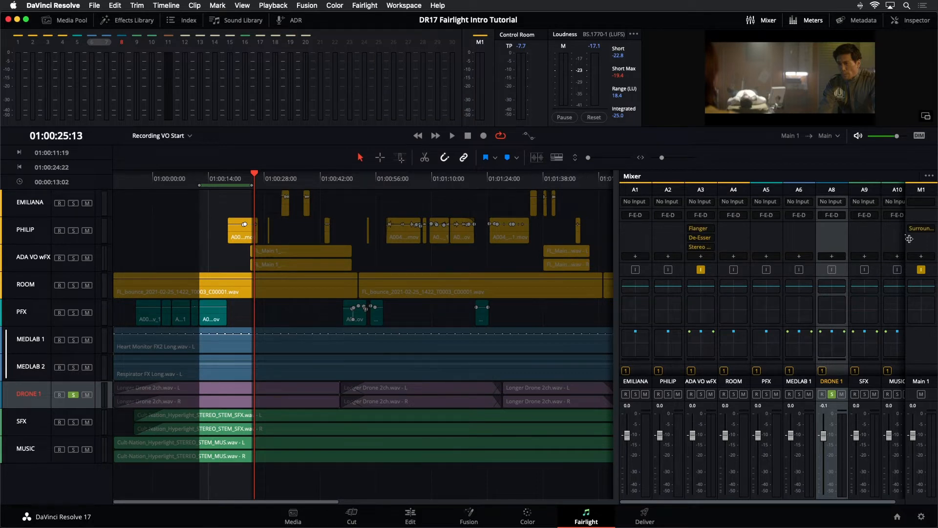
click(930, 176)
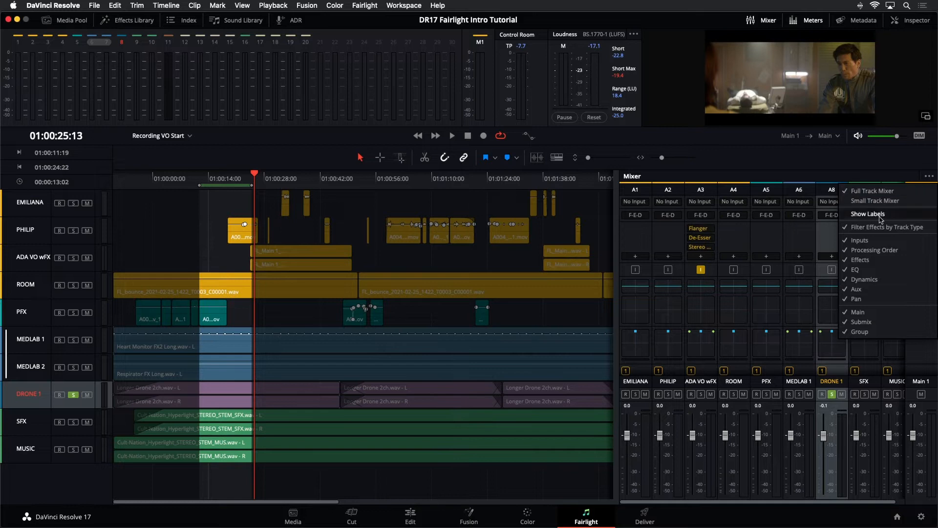
click(862, 240)
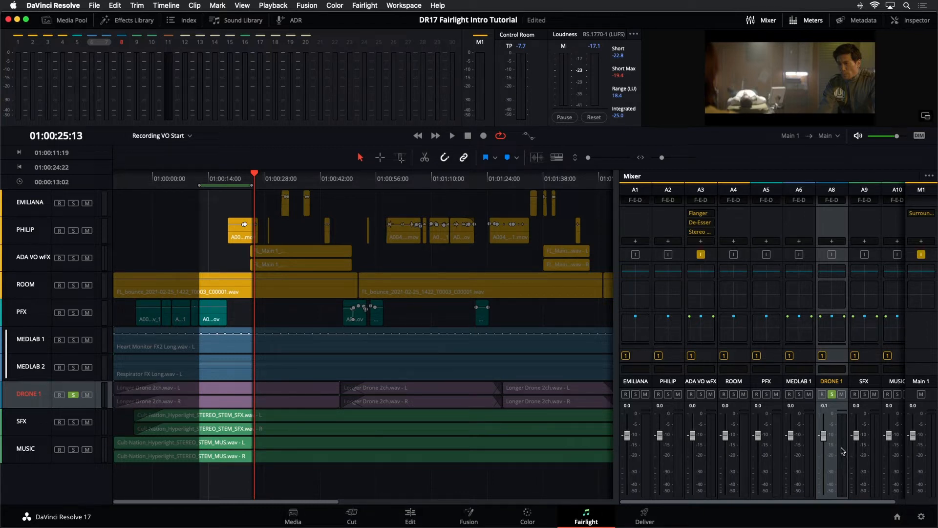
Loop playback of the marked range with DRONE 1 soloed, and dim the control room monitoring
key(space)
key(alt+slash)
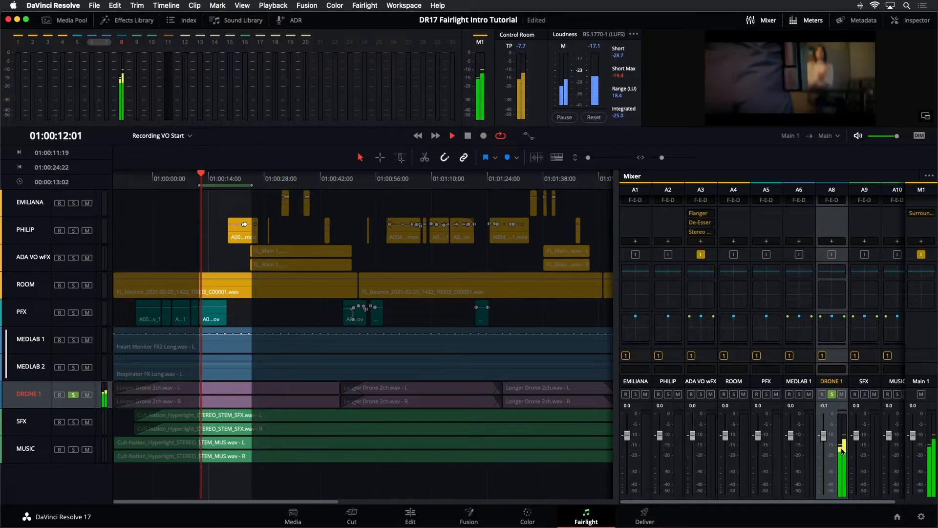
click(920, 135)
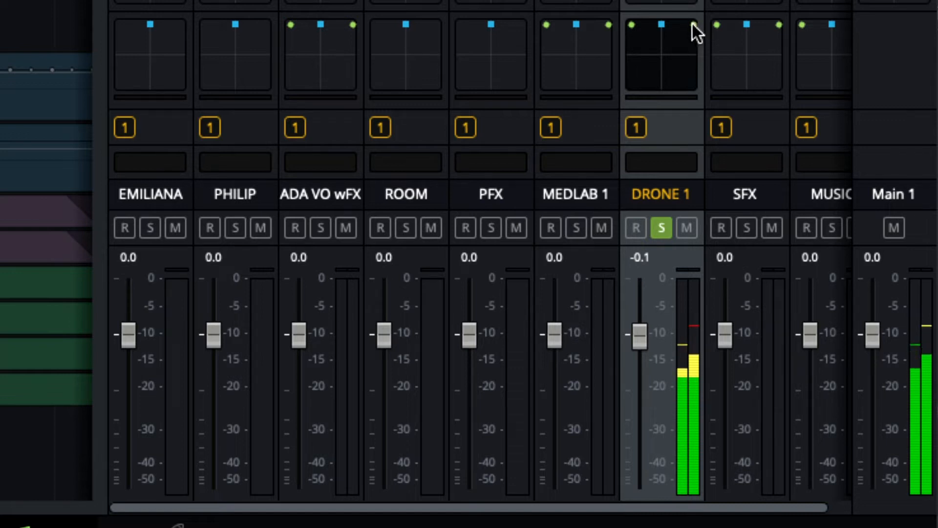
Pan DRONE 1 fully left, fully right and back to centre while the loop plays
drag(665, 23, 611, 16)
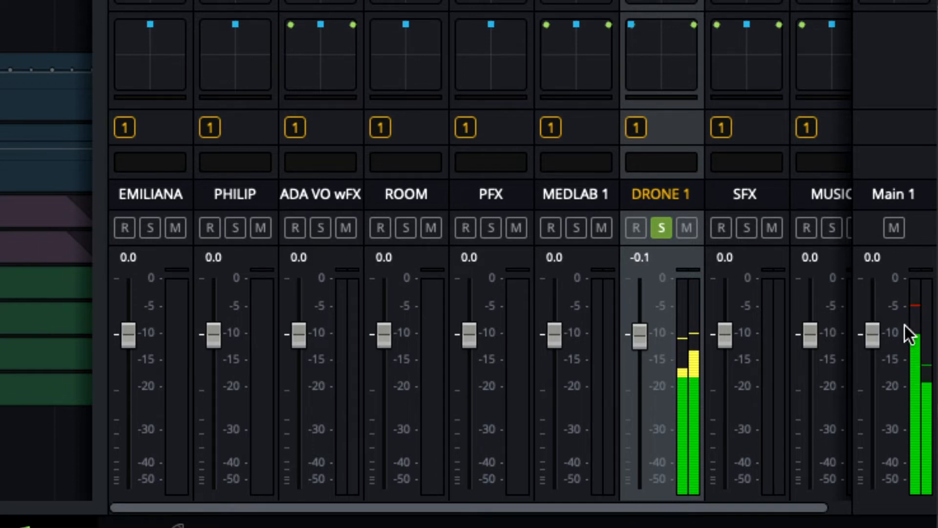
drag(630, 29, 699, 10)
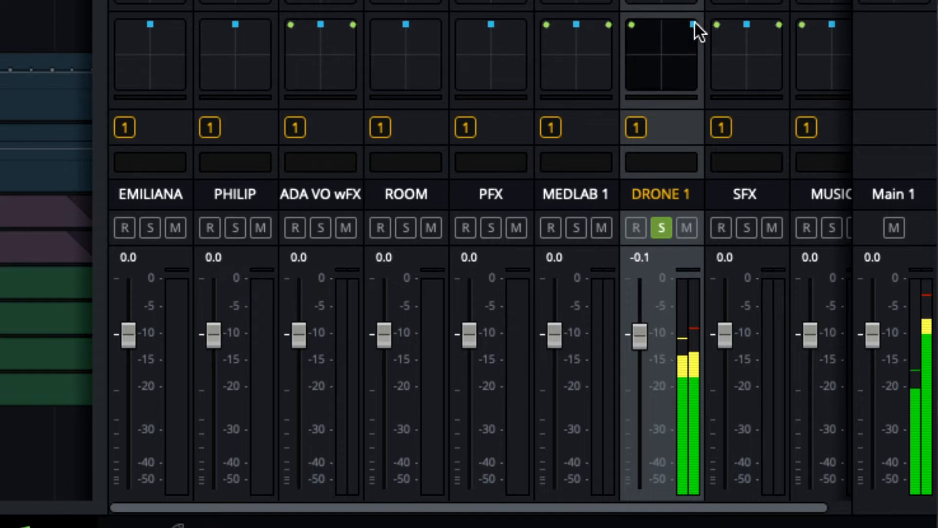
drag(683, 15, 661, 14)
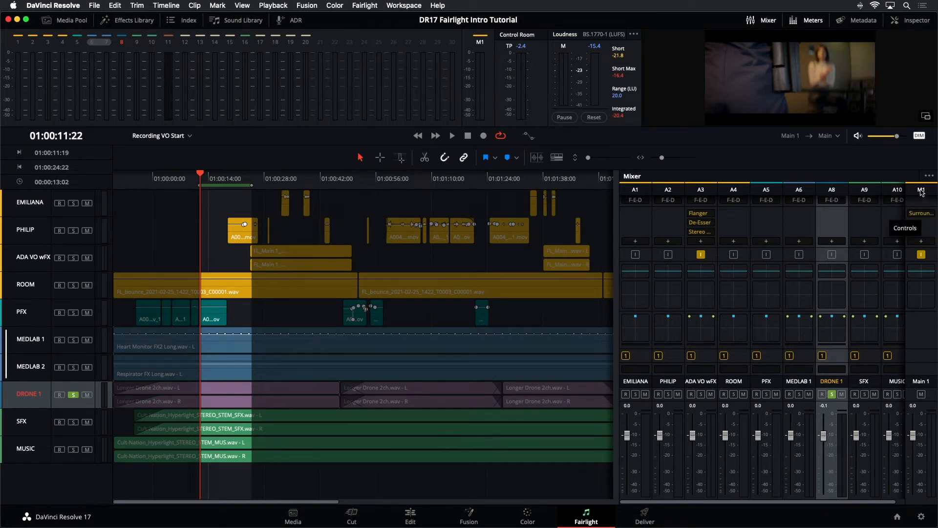
View the Surround Analyzer on the Main 1 bus, place it over the mixer and close it again
click(922, 220)
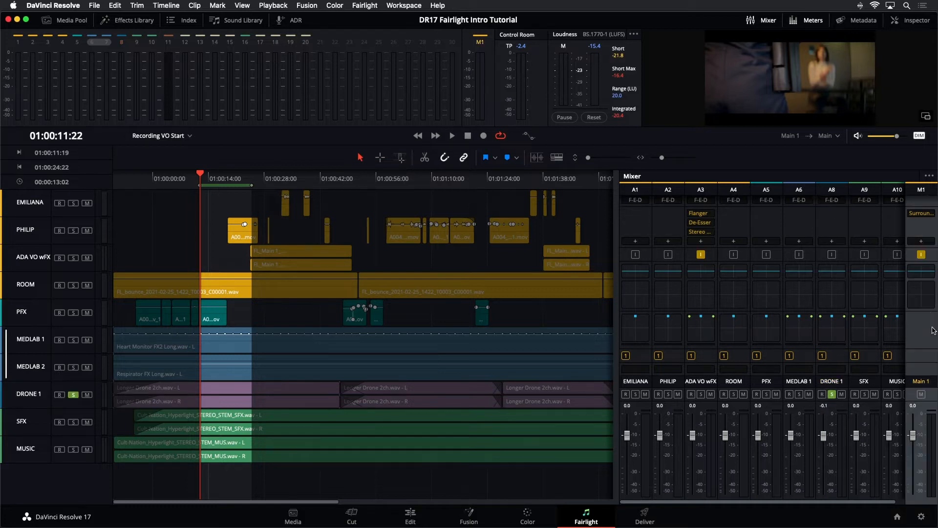
click(922, 215)
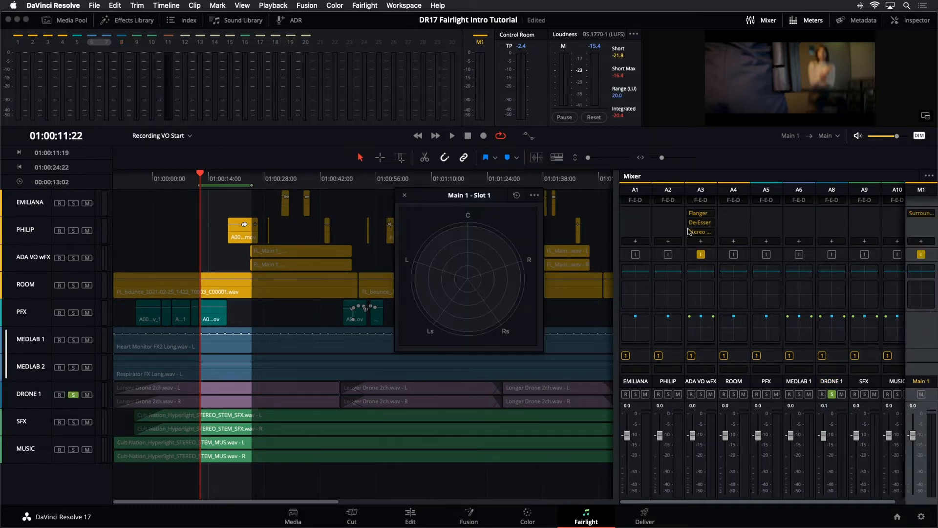
drag(475, 193, 796, 218)
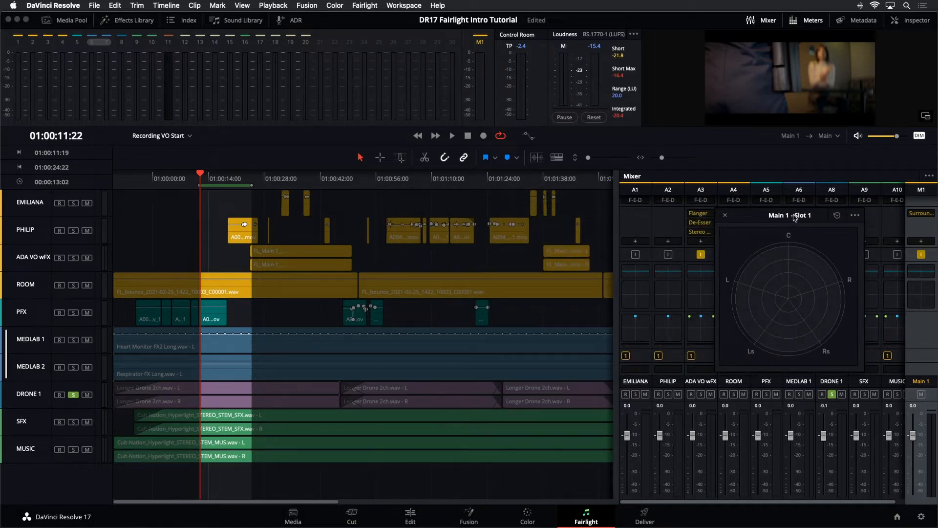
click(725, 216)
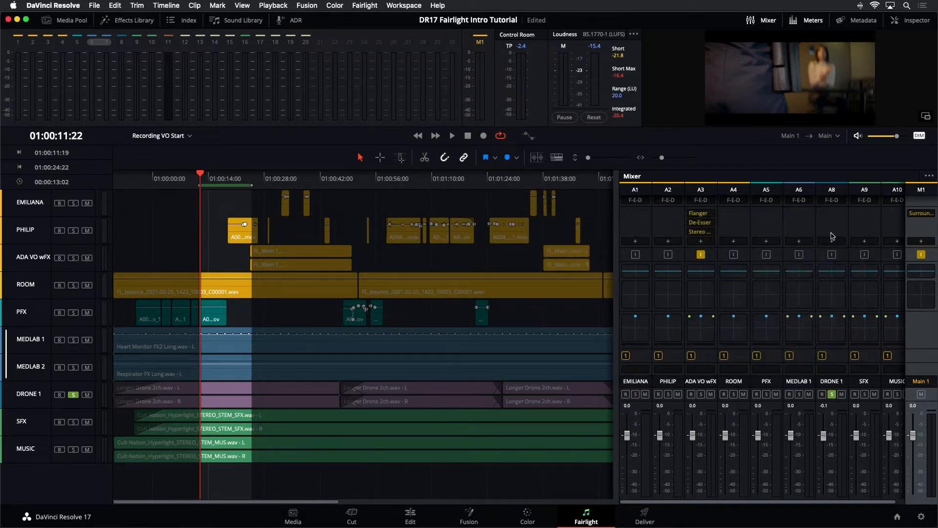
Locate the Surround Analyzer among Main 1's metering effects and in the Fairlight FX library
click(921, 243)
mouse_move(896, 315)
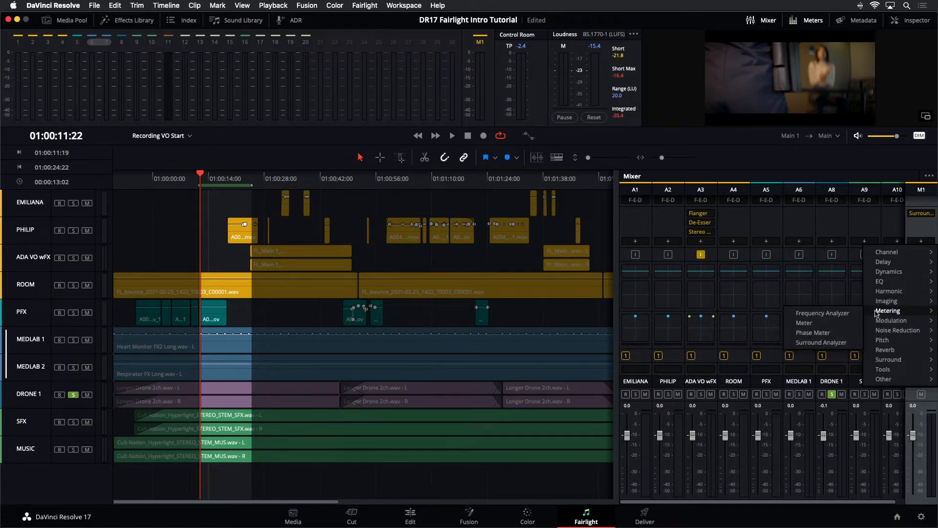
click(828, 344)
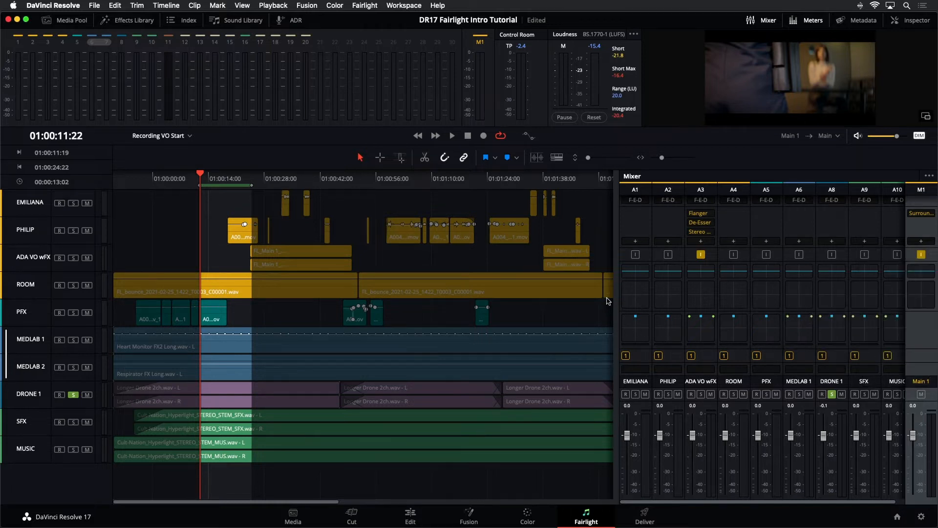
click(117, 19)
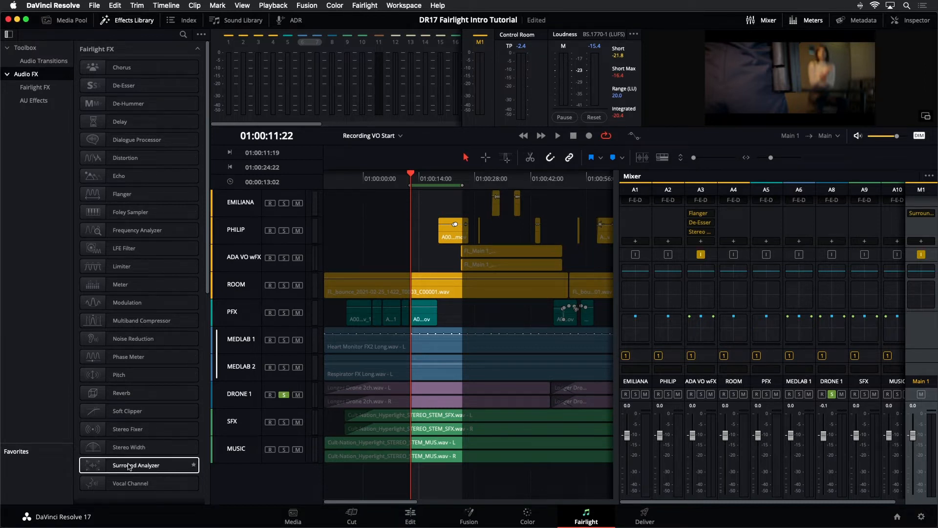
click(137, 21)
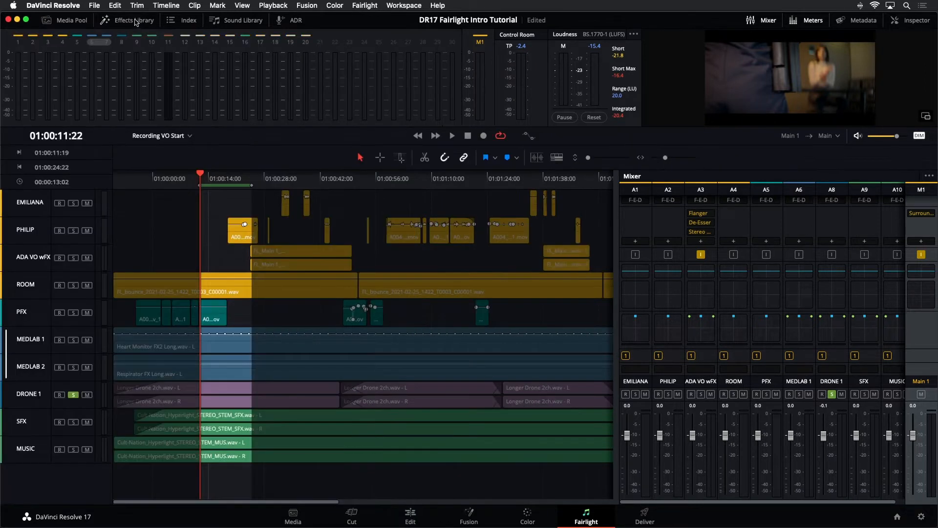
Reopen Main 1's Surround Analyzer over the mixer's faders and play the loop to monitor DRONE 1's panning
click(922, 214)
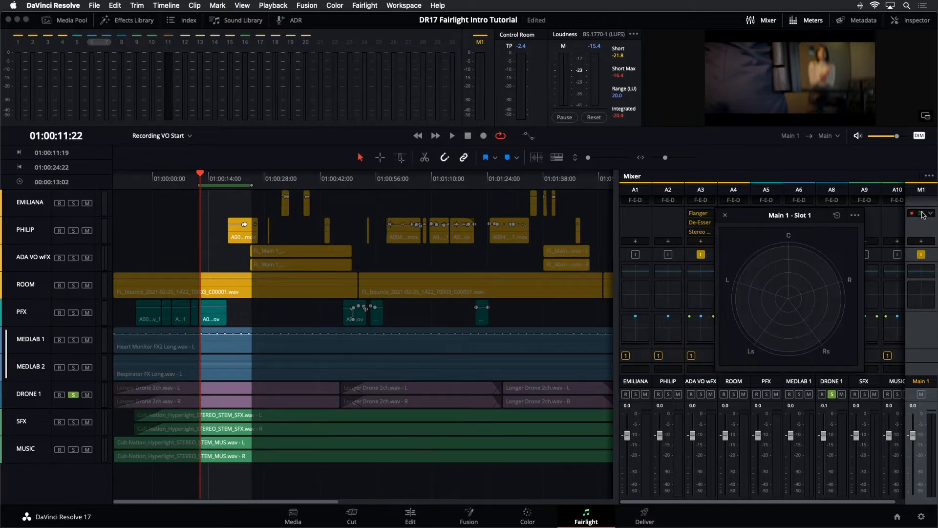
drag(809, 218, 756, 340)
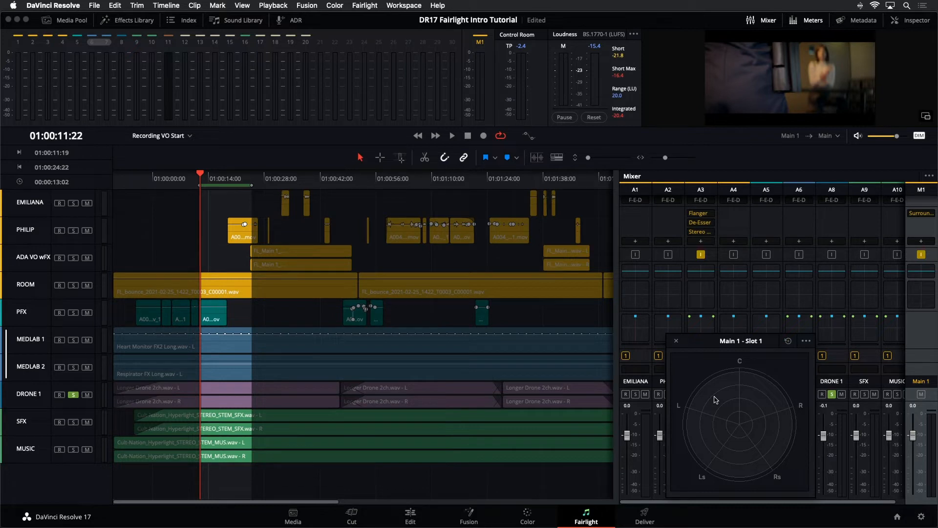
key(space)
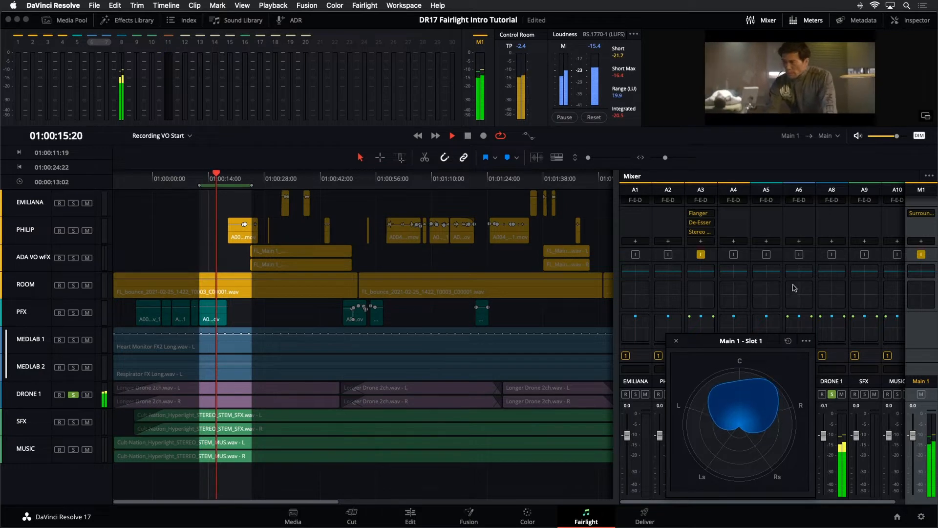
drag(762, 344, 757, 347)
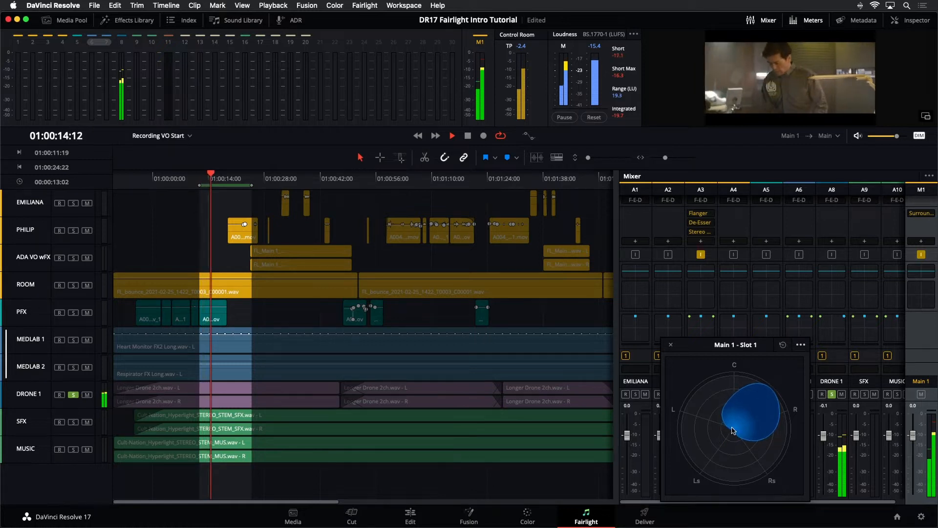
key(space)
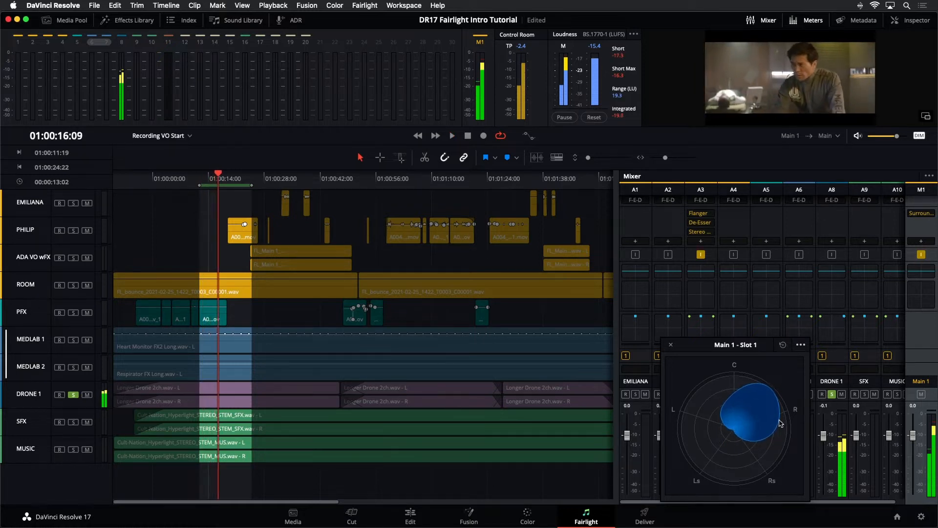
key(space)
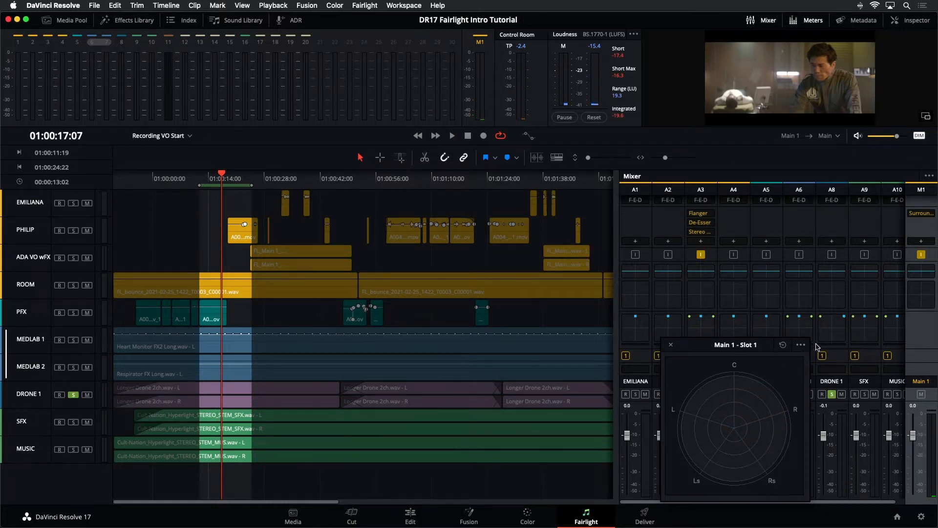
Change the DRONE 1 track type to Mono and play the loop to check it in the Surround Analyzer
right_click(22, 396)
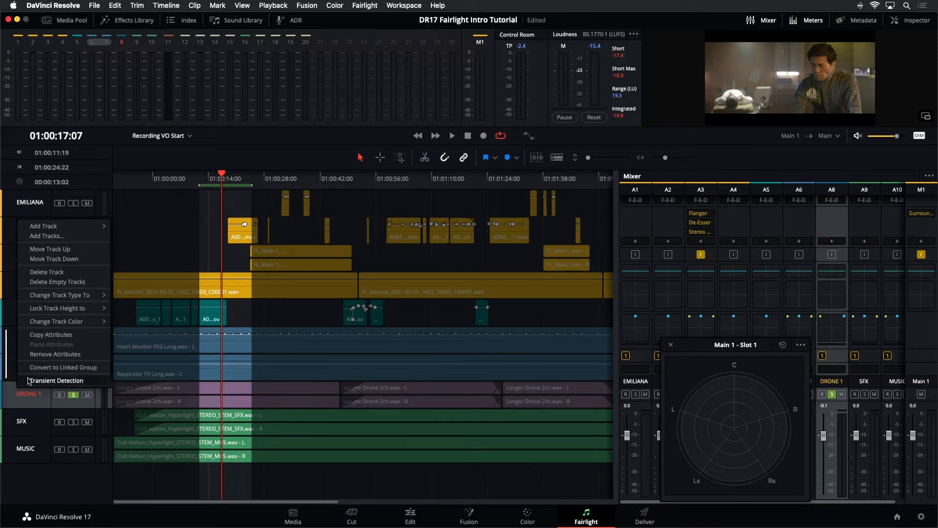
mouse_move(84, 295)
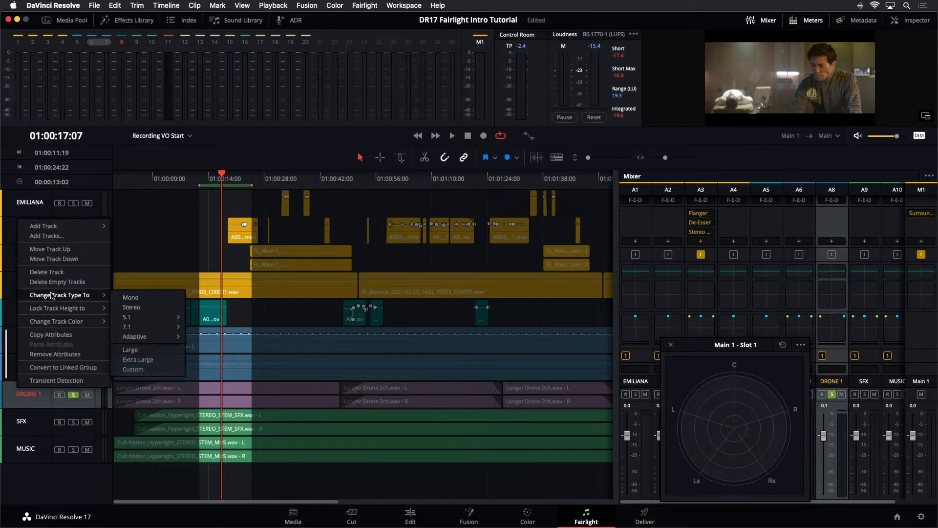
click(125, 297)
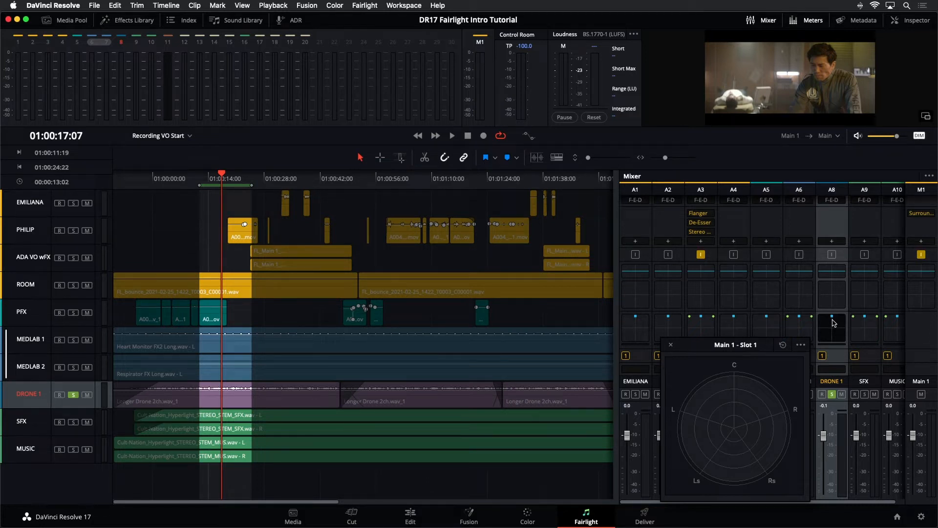
key(space)
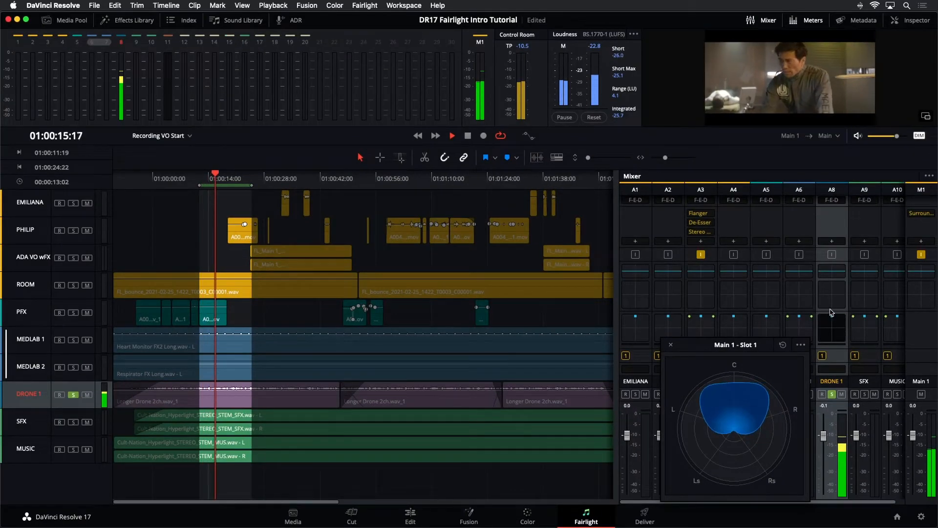
key(space)
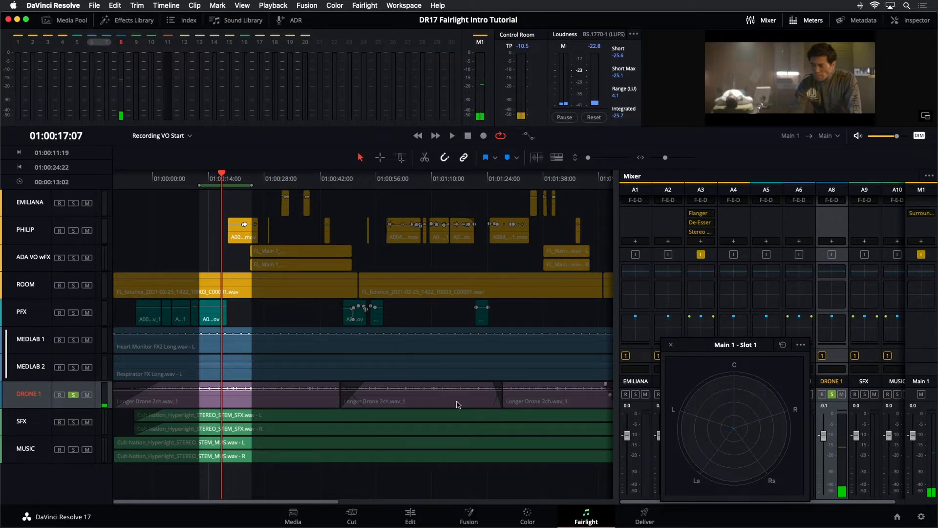
Change the DRONE 1 track type back to Stereo, play it briefly and close the Surround Analyzer
right_click(31, 398)
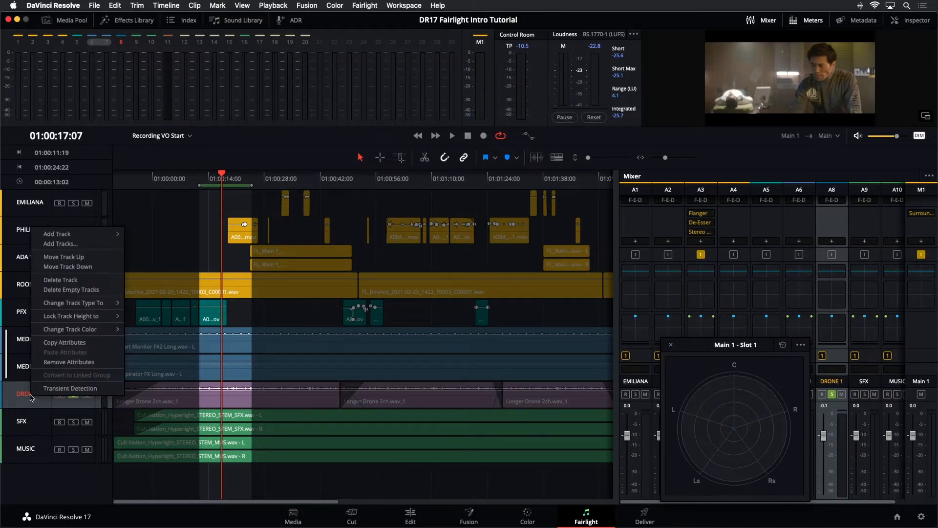
mouse_move(106, 304)
click(148, 316)
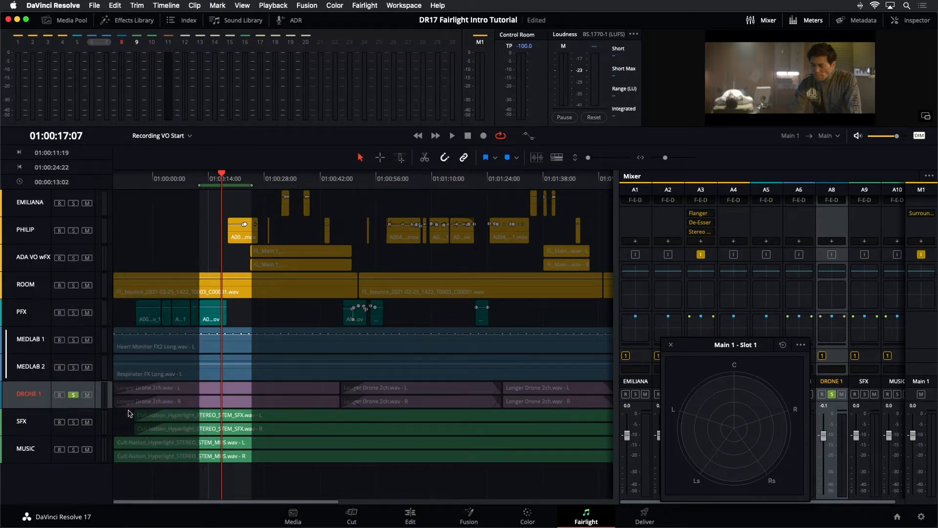
key(space)
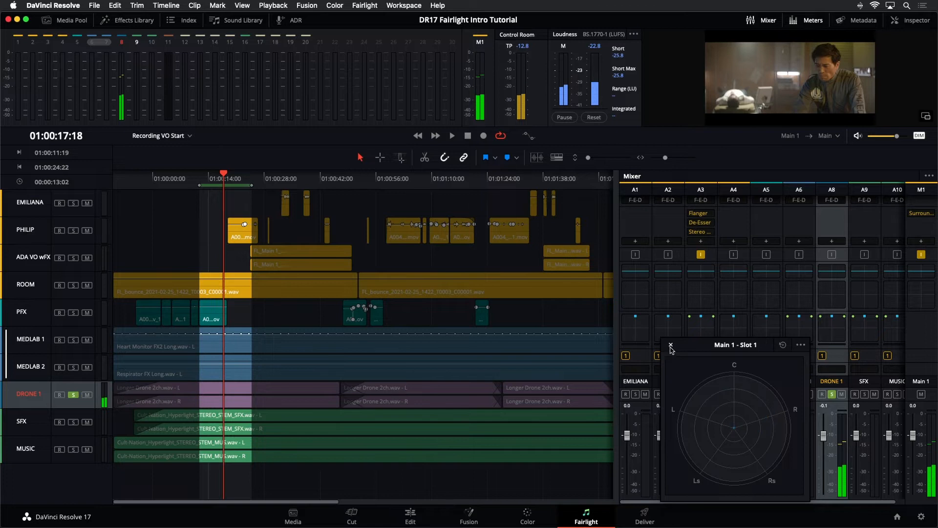
click(671, 345)
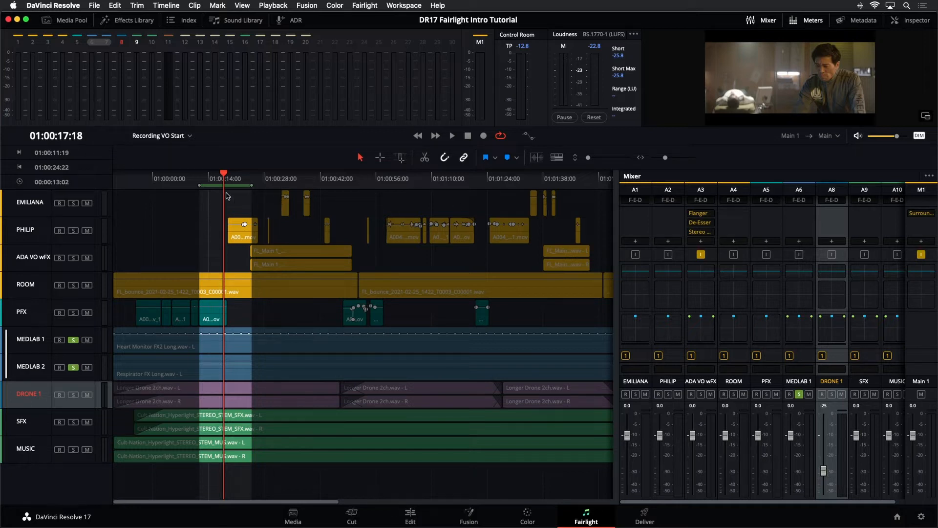
Play the loop to check the MEDLAB levels and open MEDLAB 1's Audio Pan window, placing it over the mixer
key(alt+slash)
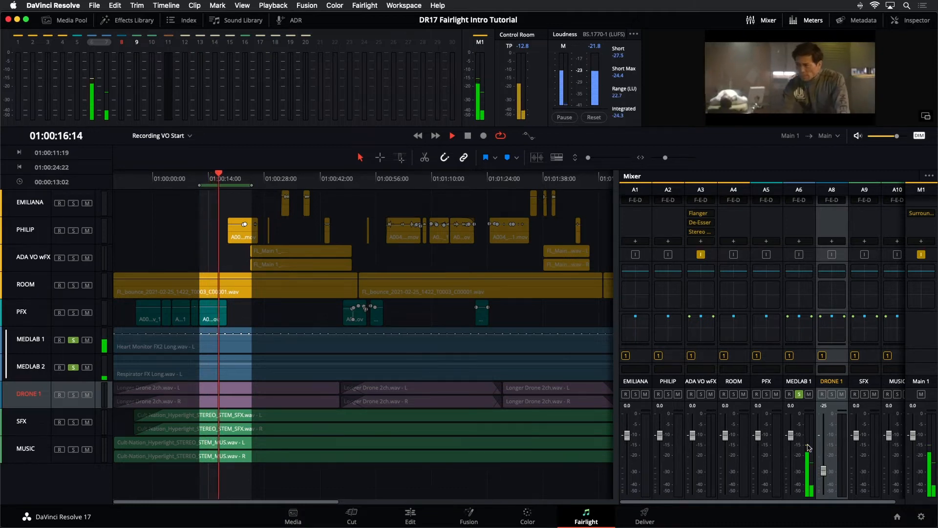
key(space)
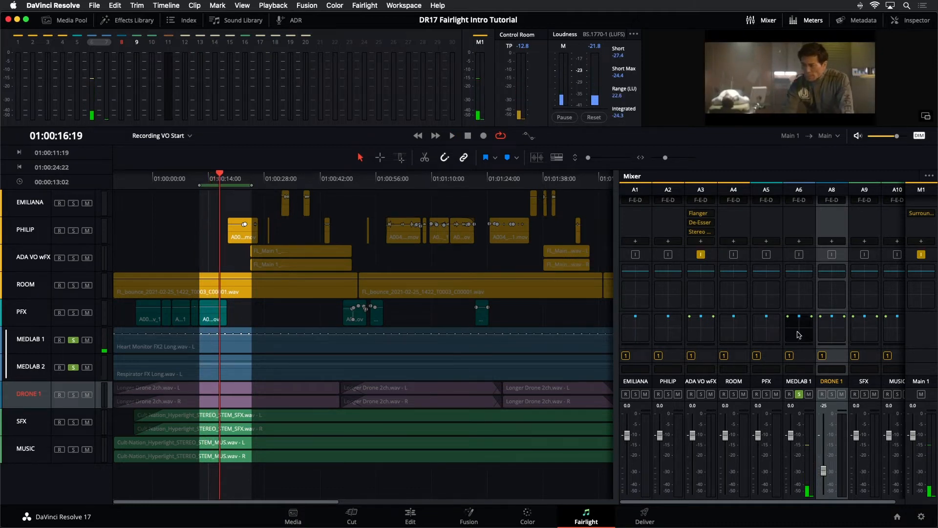
click(809, 357)
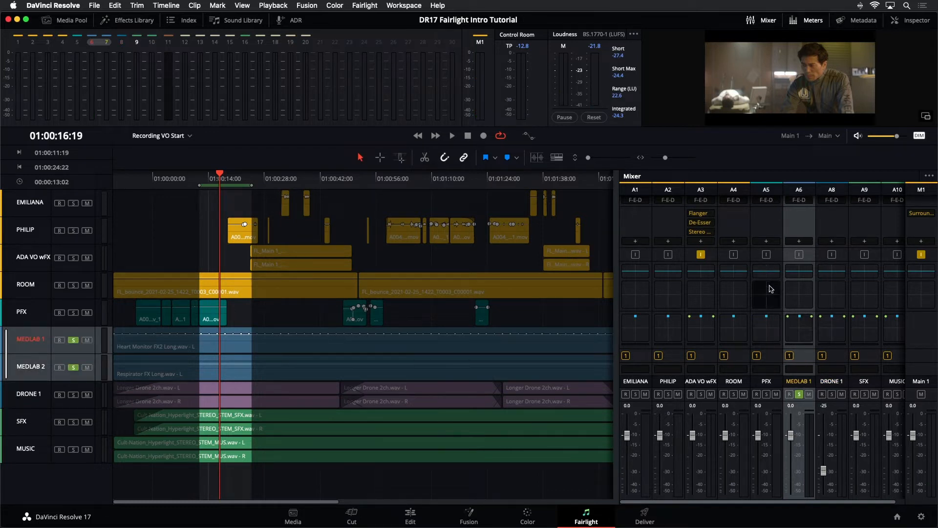
double_click(800, 330)
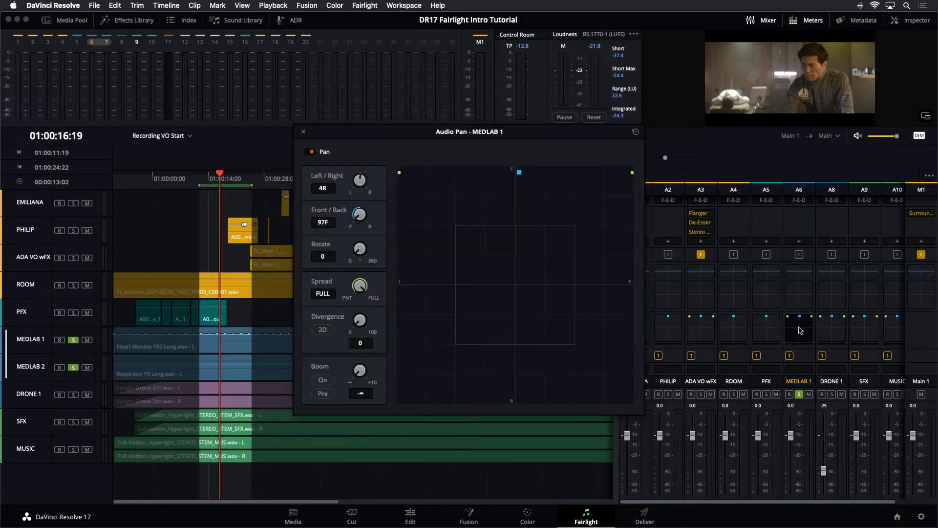
drag(534, 183, 687, 234)
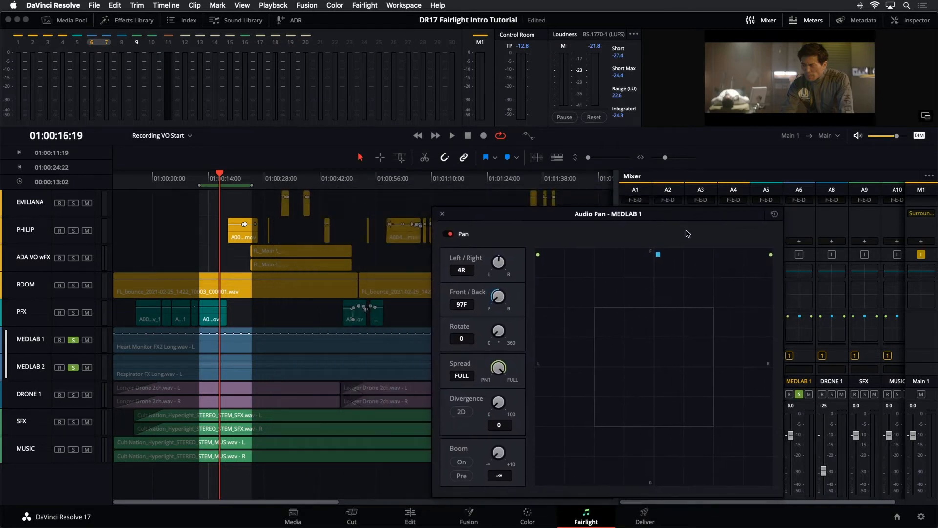
drag(545, 219, 541, 216)
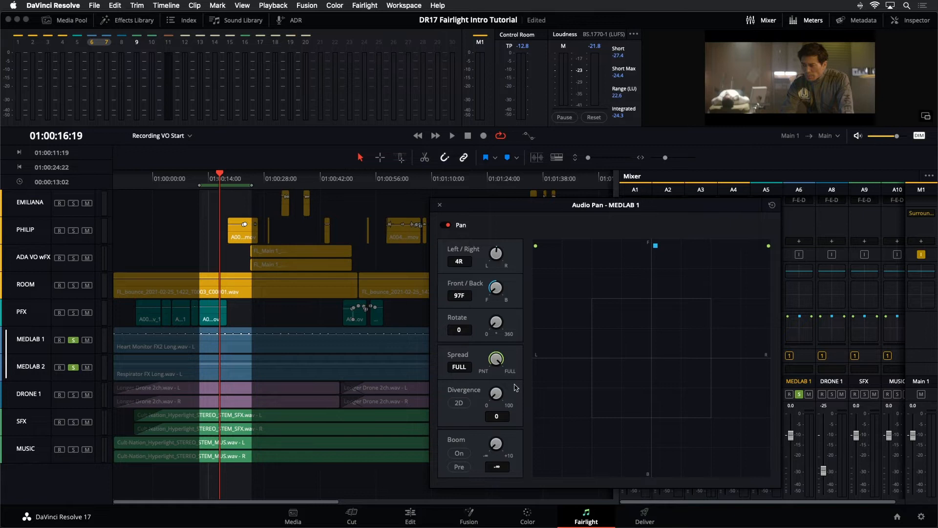
Play the loop while panning MEDLAB 1 to the front centre at 100F
key(alt+slash)
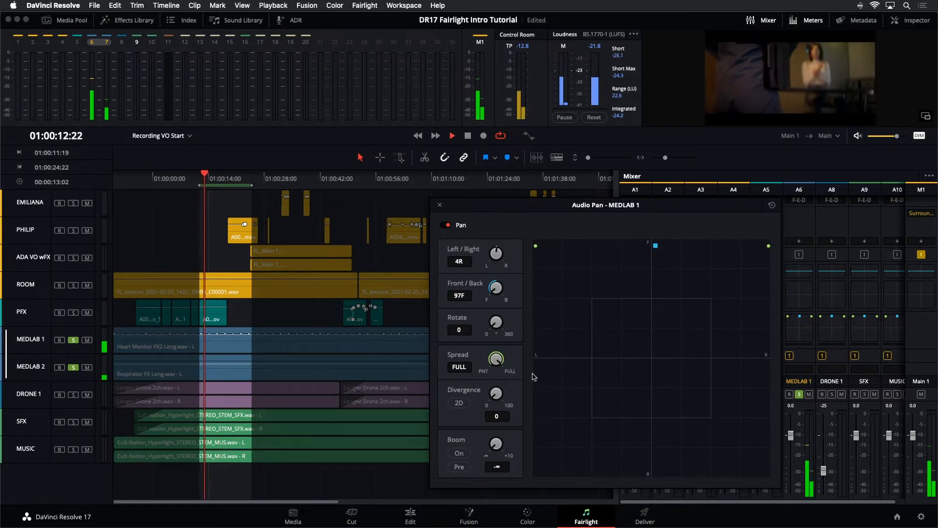
drag(656, 245, 651, 195)
key(space)
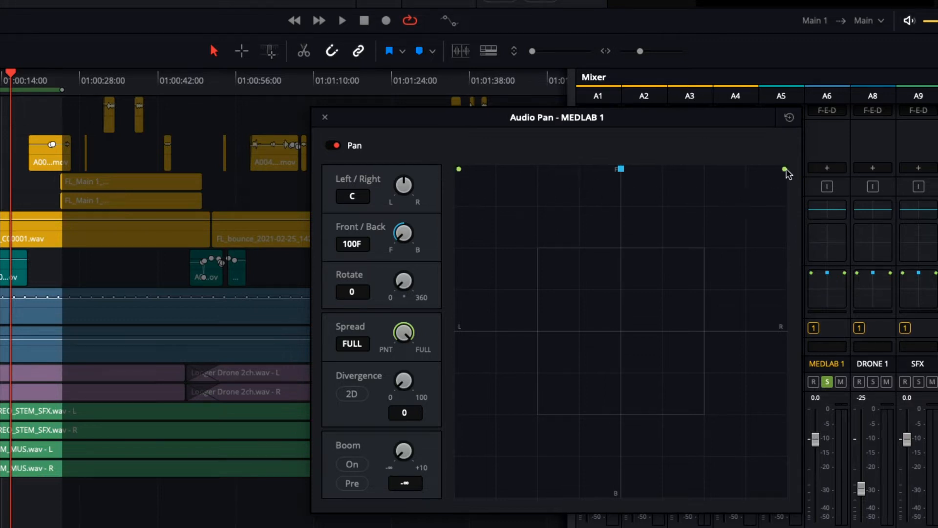
drag(623, 171, 621, 140)
Narrow MEDLAB 1's pan spread to 64 and further down to PNT
drag(413, 336, 384, 330)
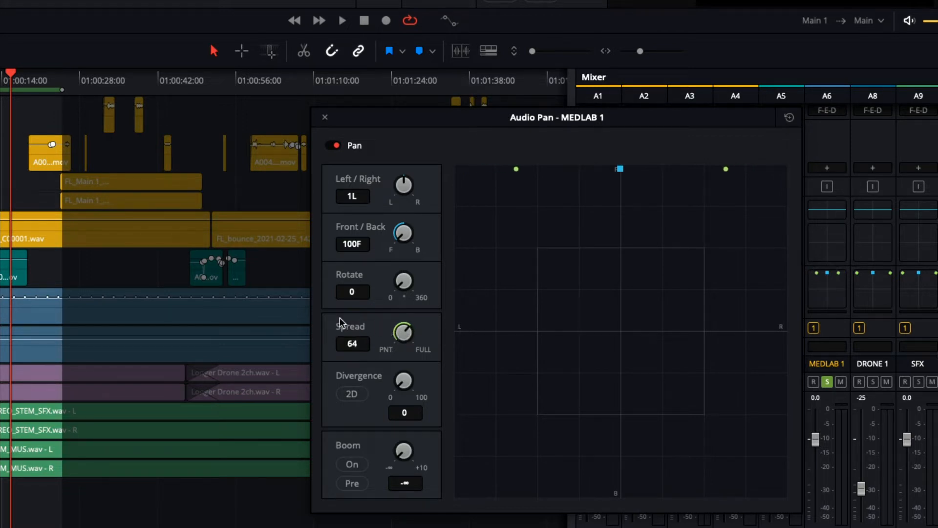
drag(321, 321, 211, 318)
drag(401, 337, 453, 315)
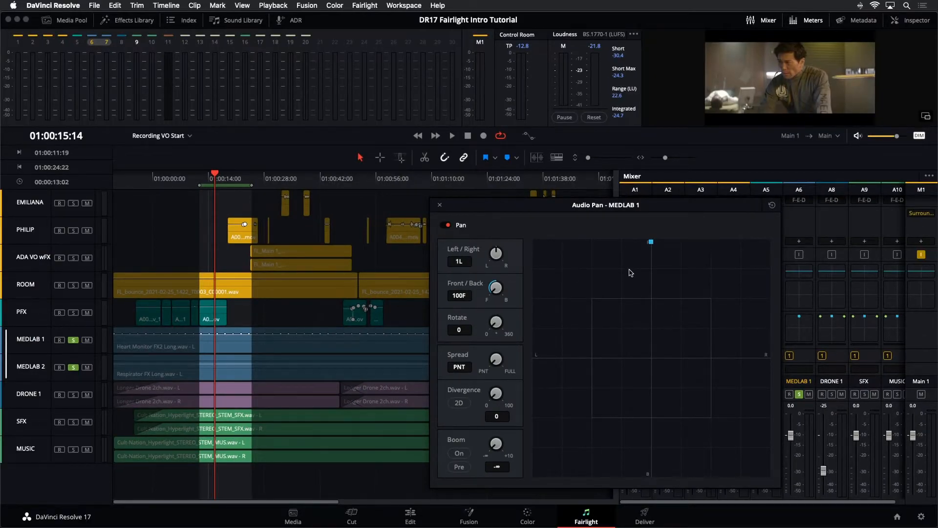
Play the loop while panning MEDLAB 1 to 54L at the front and to the room's centre at C and 1F
key(alt+l)
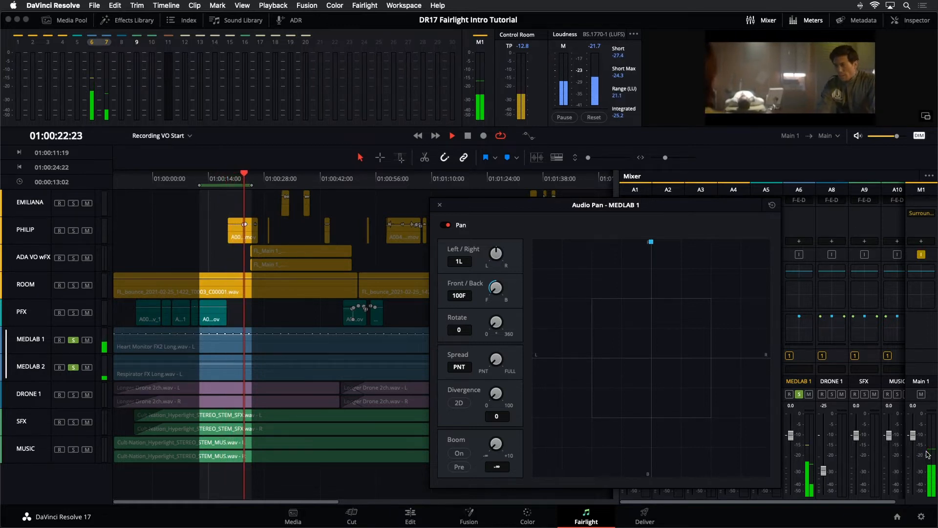
drag(651, 242, 588, 236)
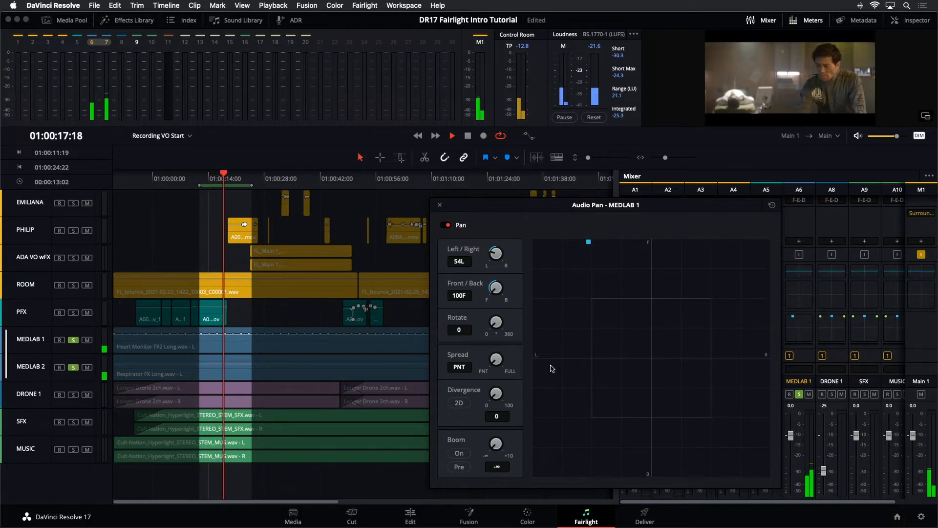
drag(588, 240, 651, 358)
key(space)
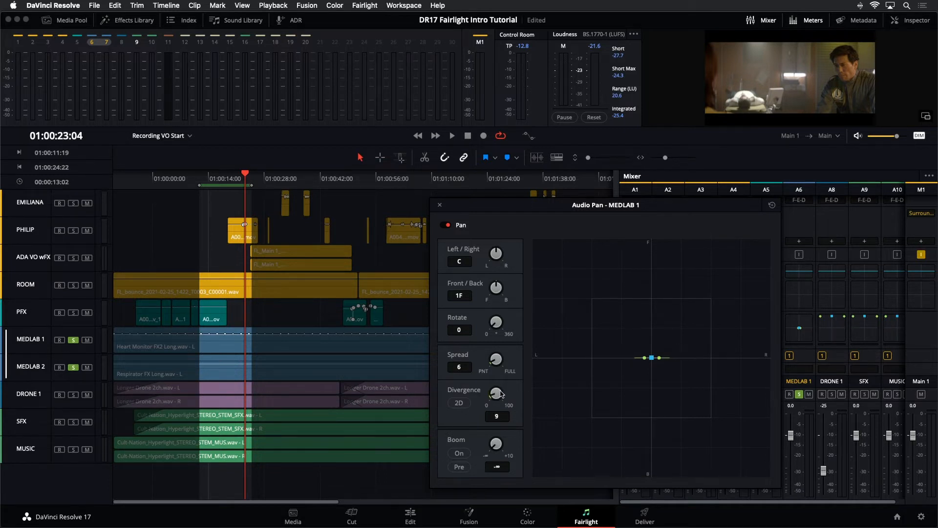
Set MEDLAB 1's divergence to 12 in 2D mode, audition it at 54L and 88F and pan it back to the room's centre
drag(496, 397, 528, 384)
click(460, 405)
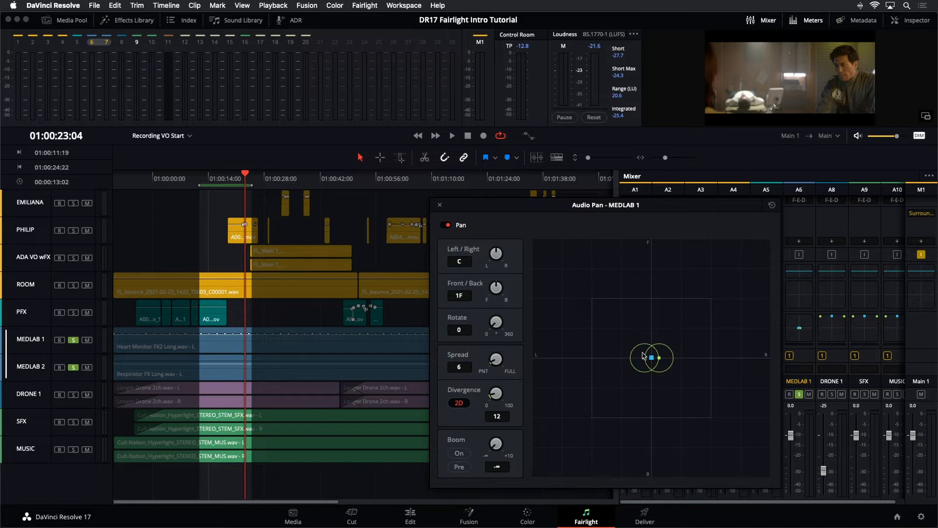
drag(654, 360, 588, 255)
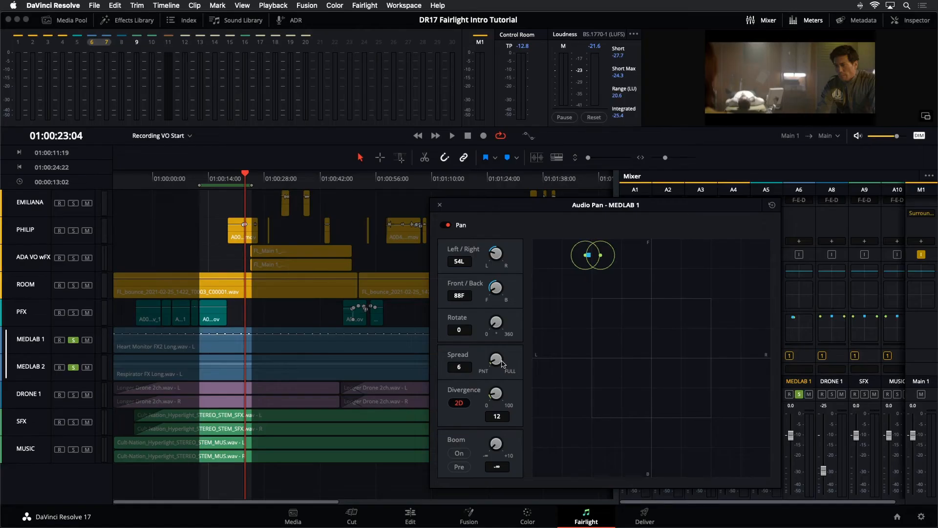
key(alt+slash)
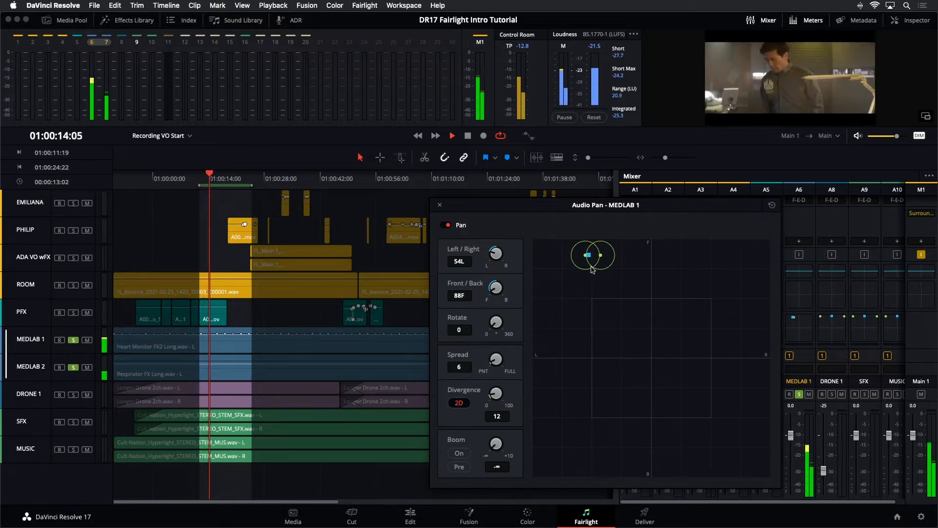
drag(588, 255, 654, 358)
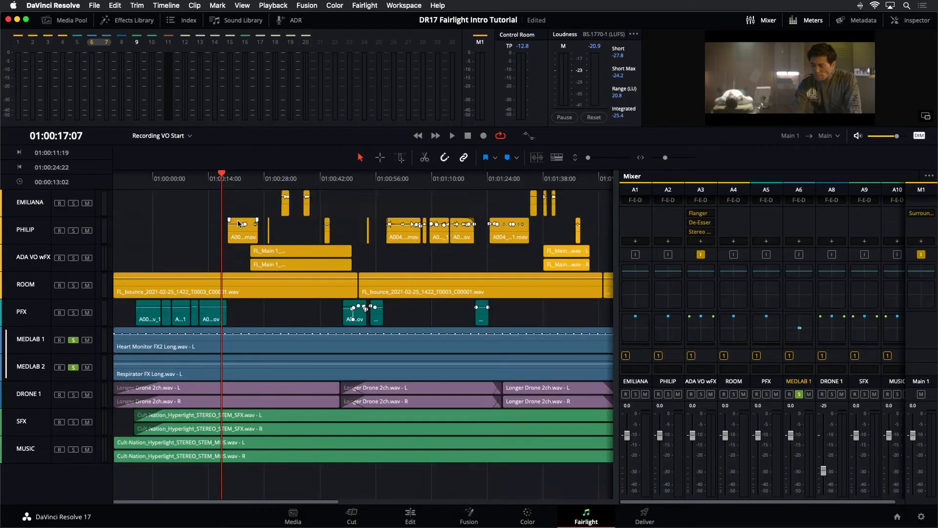
Open ADA VO wFX's Stereo Width effect with the playhead at its first clip and locate the plugin in the Fairlight FX library
drag(256, 177, 252, 177)
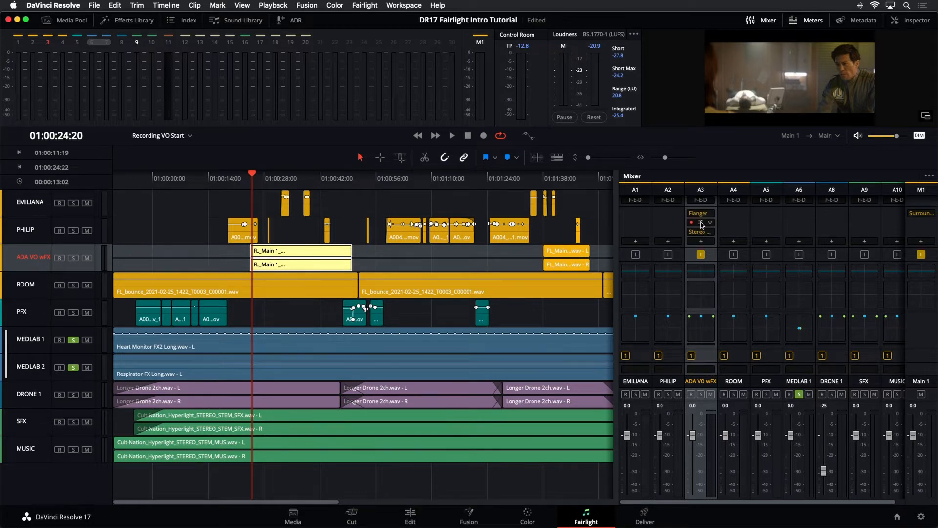
click(701, 233)
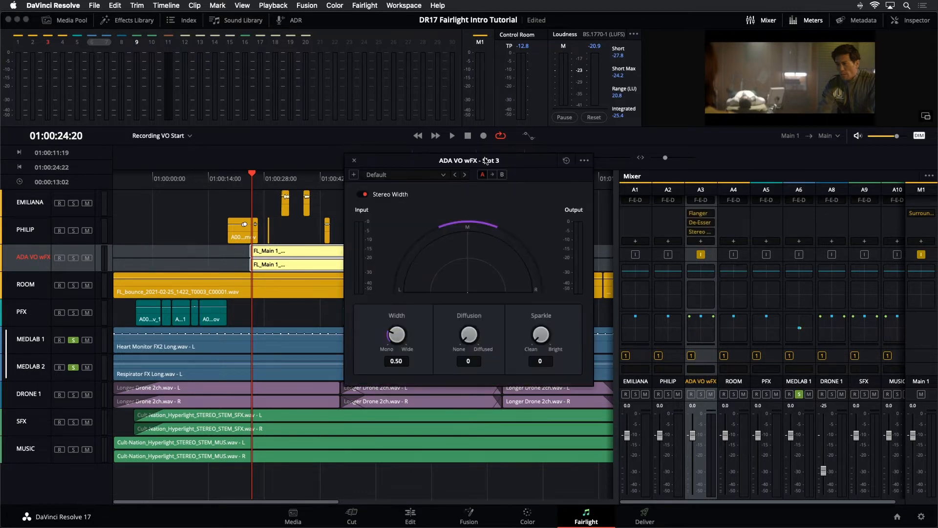
drag(467, 165, 481, 183)
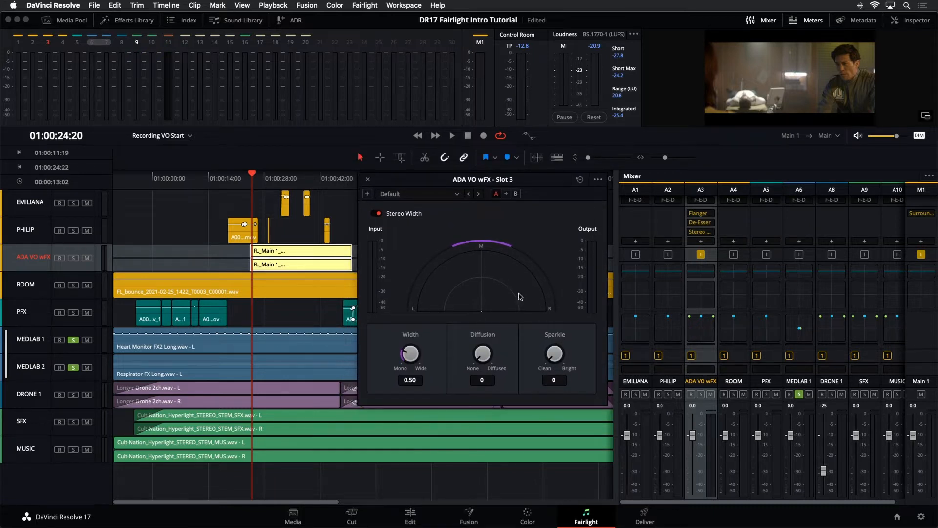
click(133, 18)
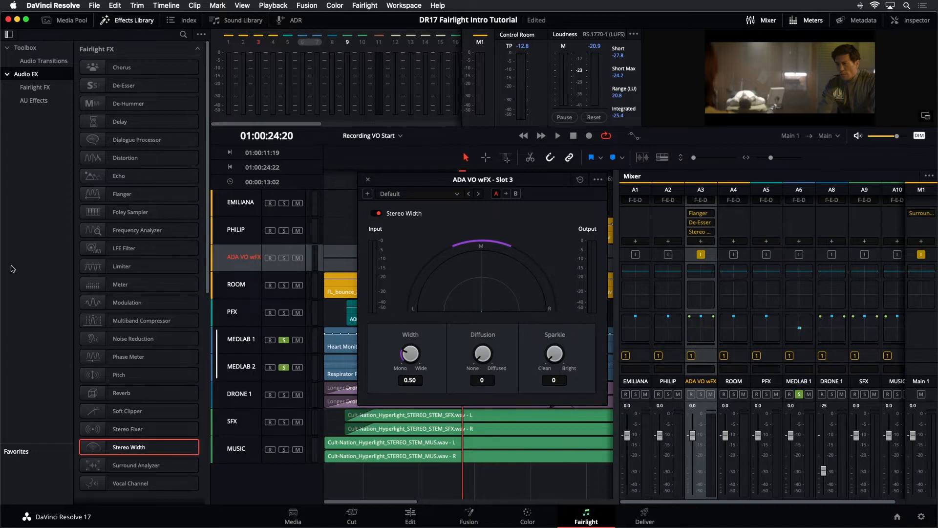
click(140, 22)
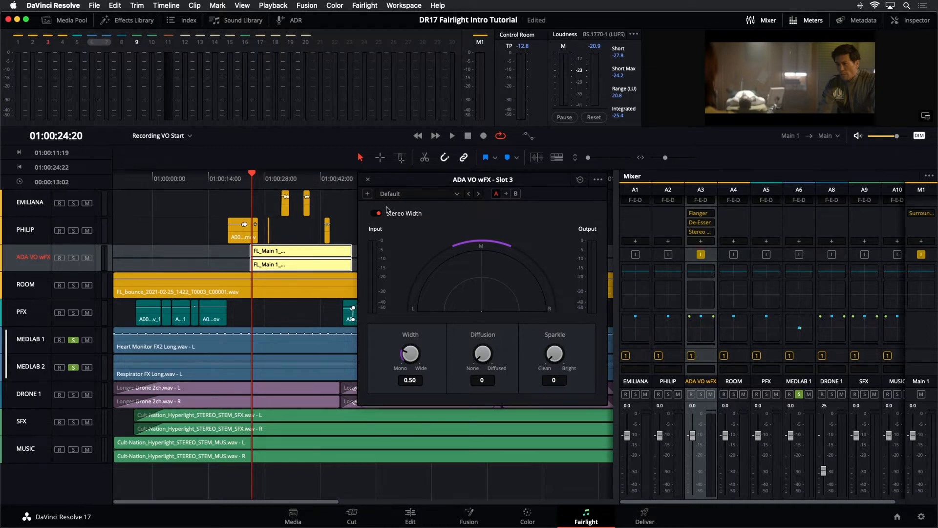
Range-select the first ADA VO wFX clip as the loop and increase the track's height
click(381, 157)
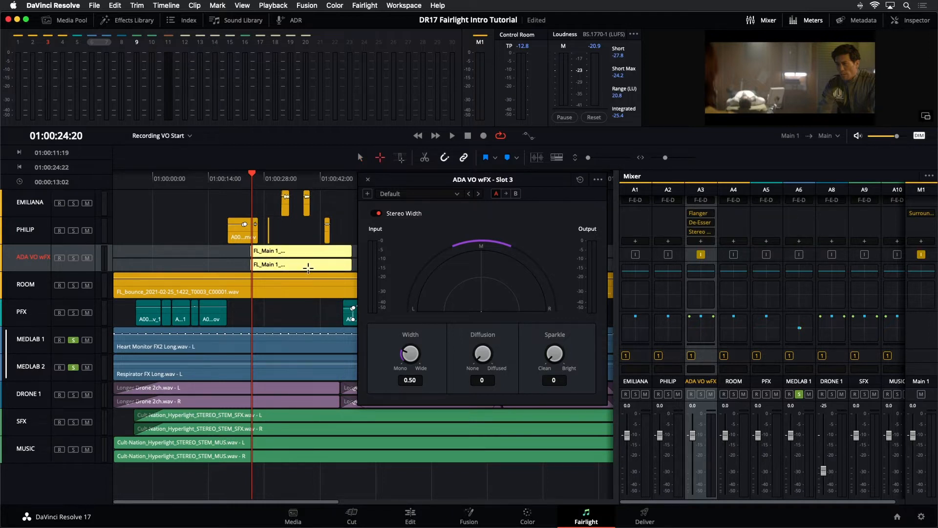
double_click(301, 263)
drag(81, 272, 92, 352)
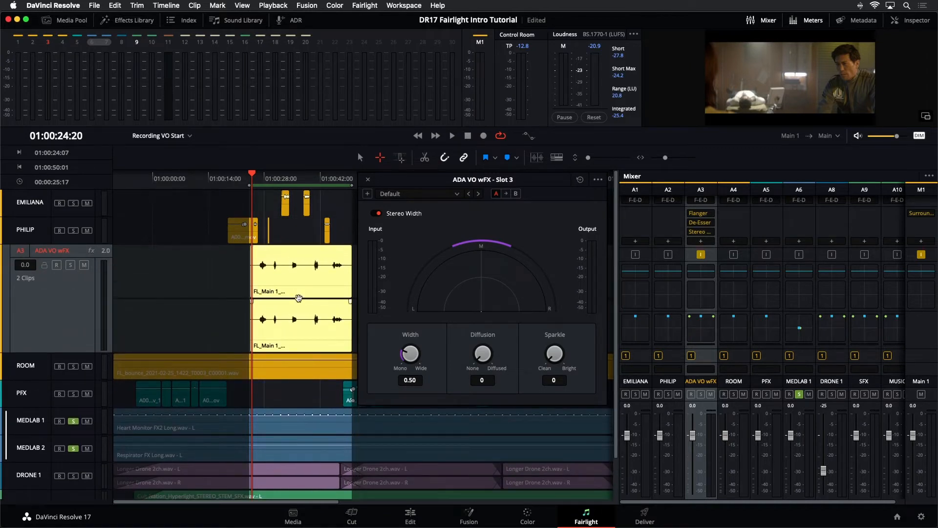
Solo the ADA VO wFX track and play its clip to monitor the Stereo Width display
click(71, 265)
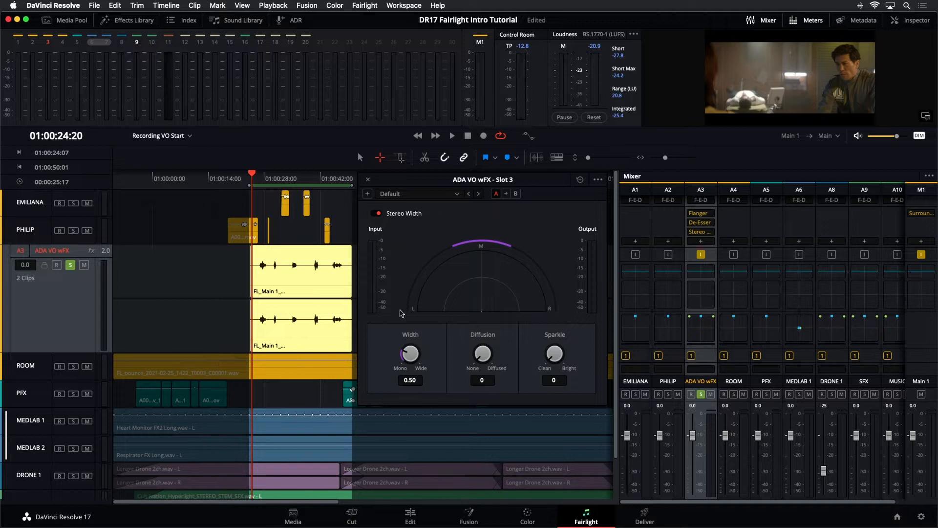
key(space)
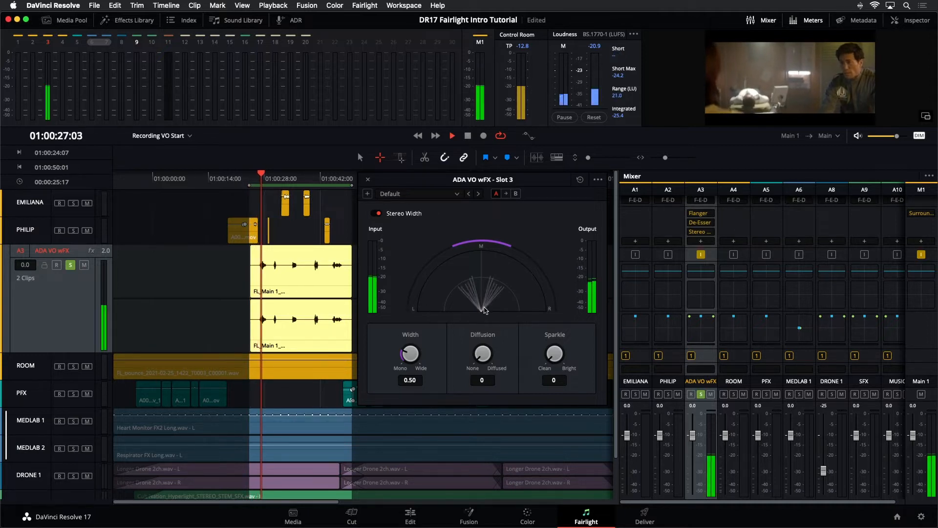
key(space)
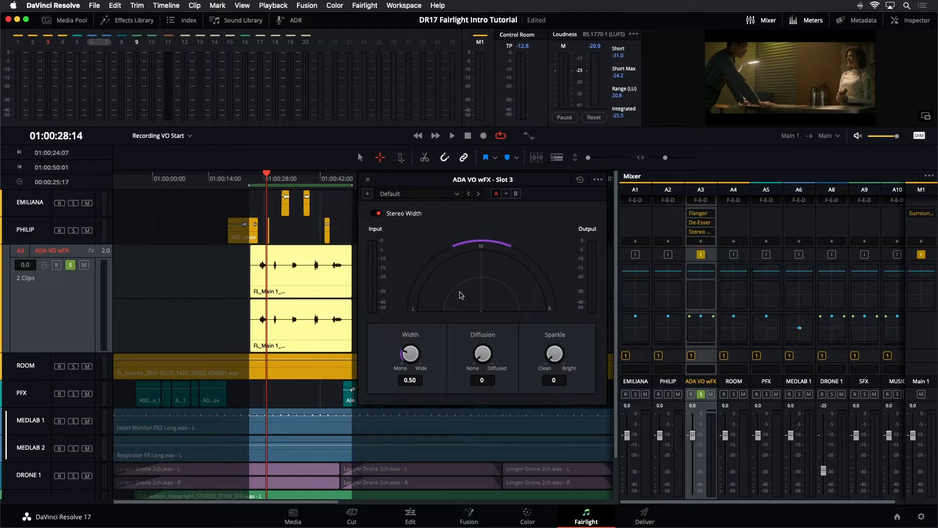
Try the ADA VO wFX stereo width at 0 and at 2 while playing the clip
drag(409, 356, 394, 359)
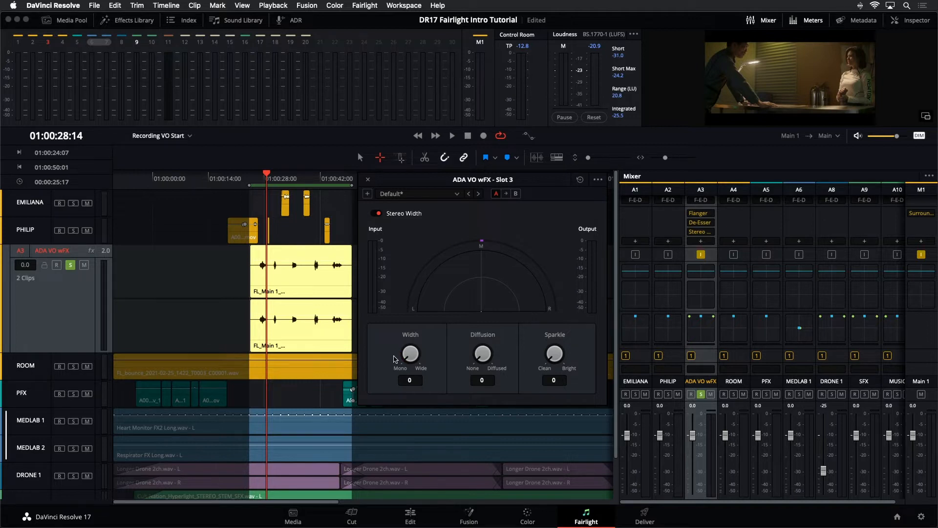
key(space)
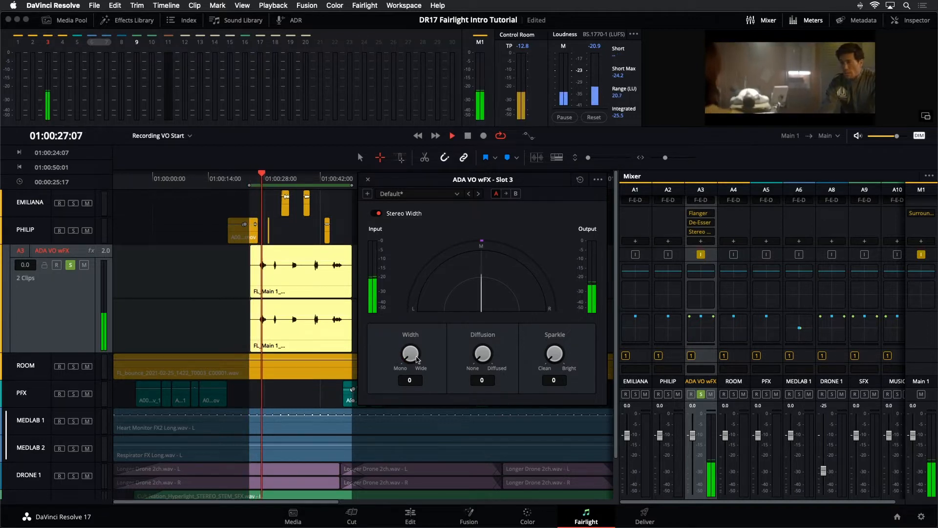
drag(413, 356, 547, 322)
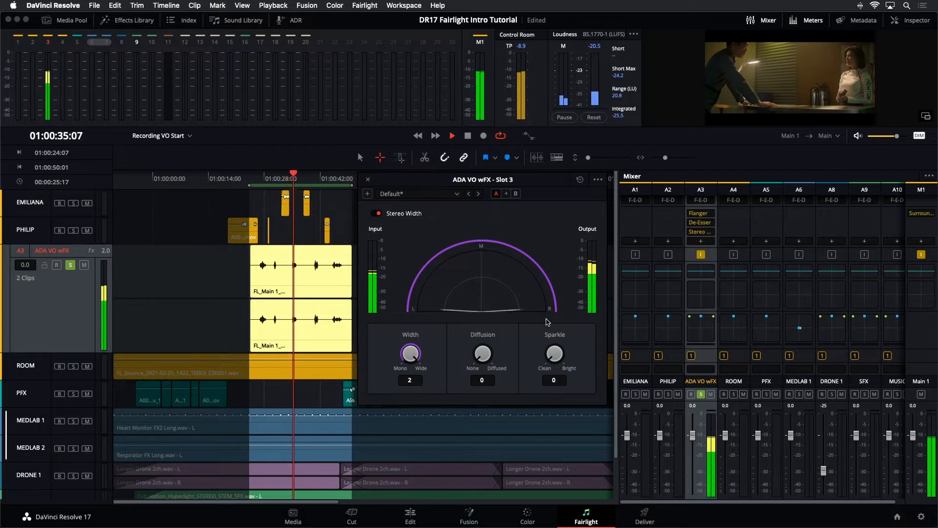
key(space)
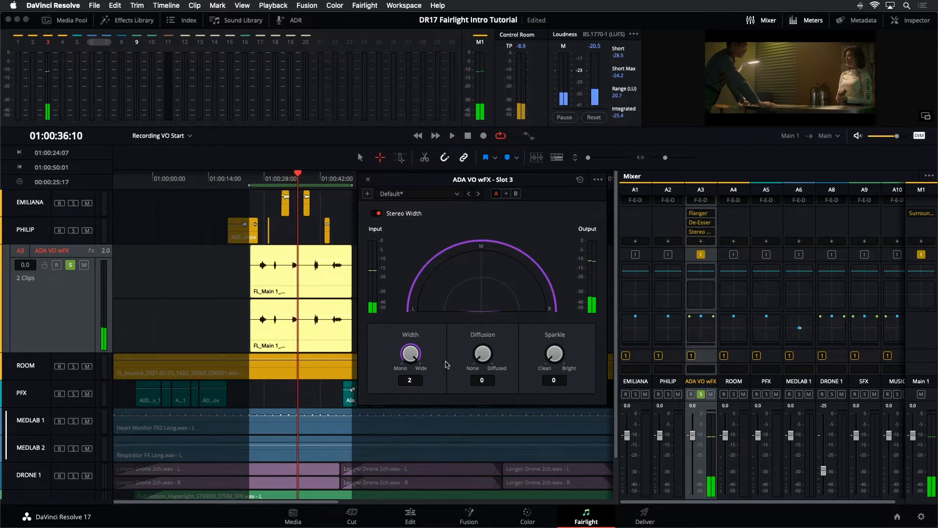
Set ADA VO wFX's stereo width to 0.75, close the effect and clear the timeline range selection
drag(402, 356, 354, 350)
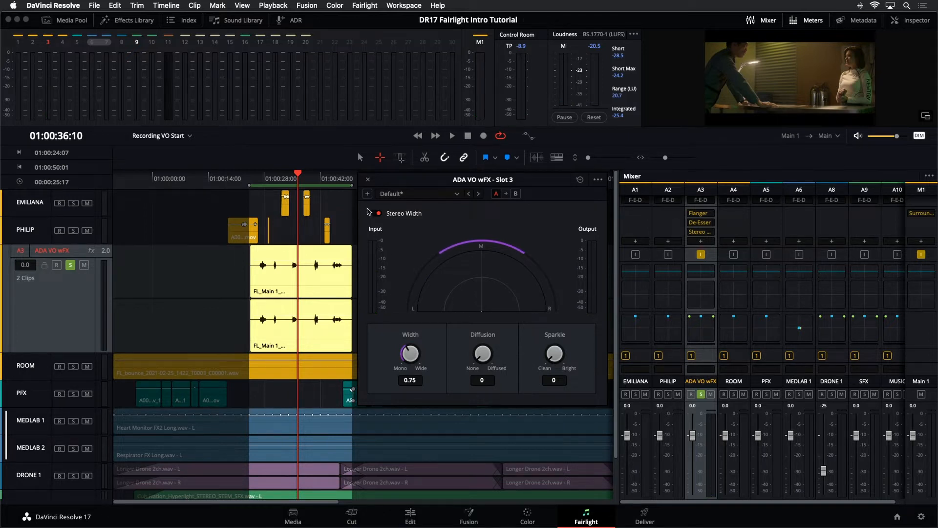
click(368, 179)
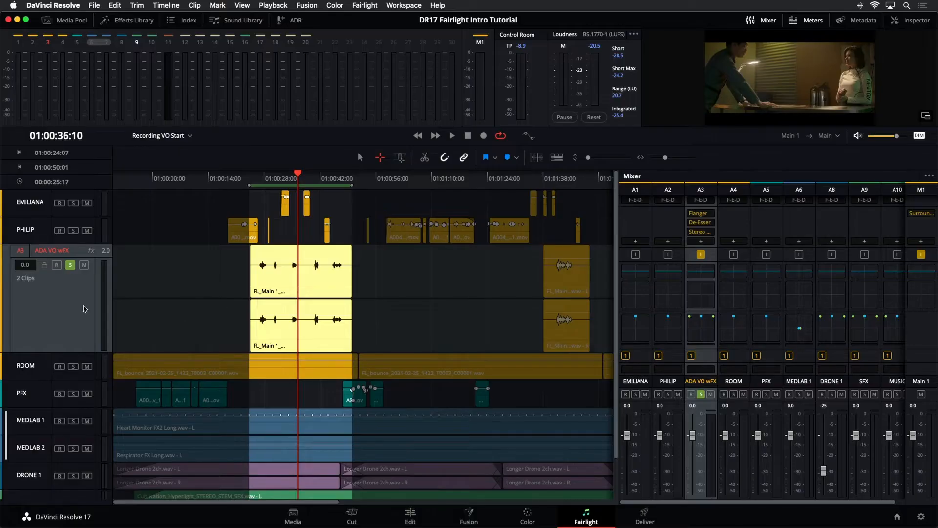
click(118, 290)
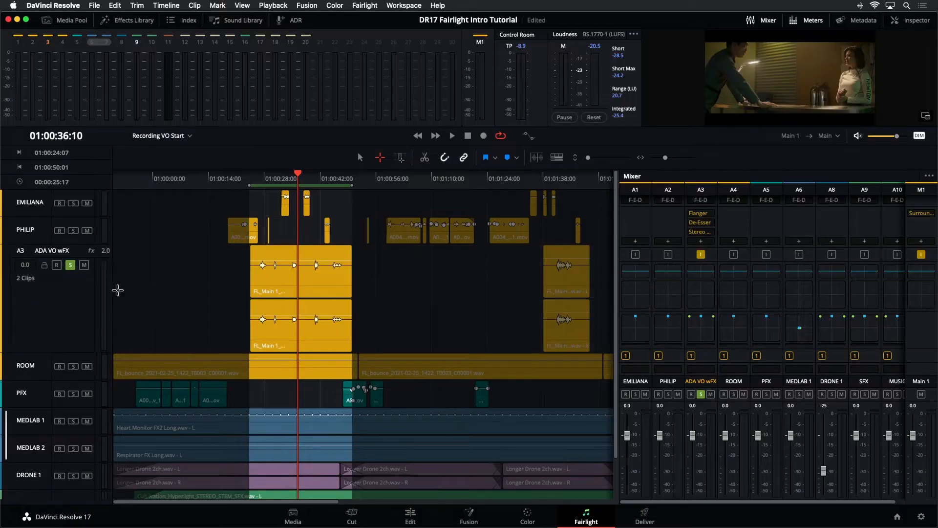
click(430, 294)
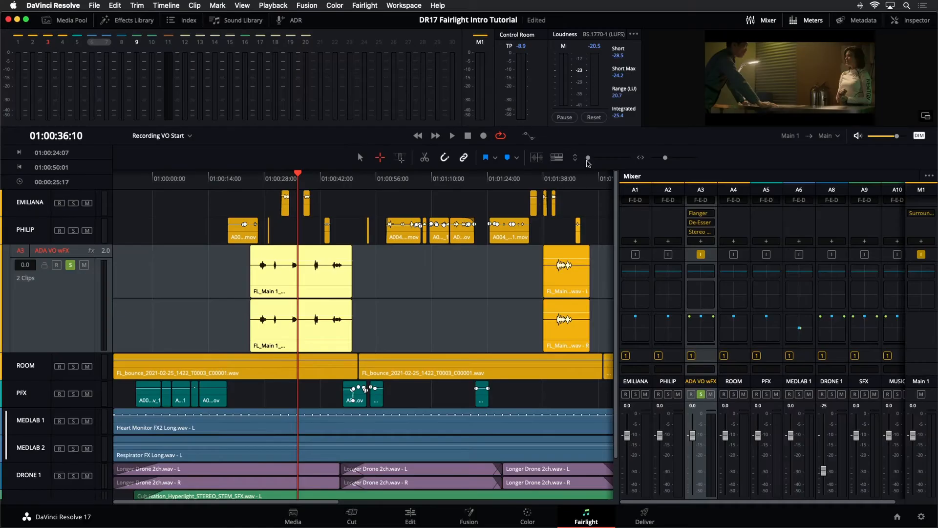
Reduce the track heights to fit the full track stack, select the PFX track and show the timeline's full length
drag(590, 159, 588, 160)
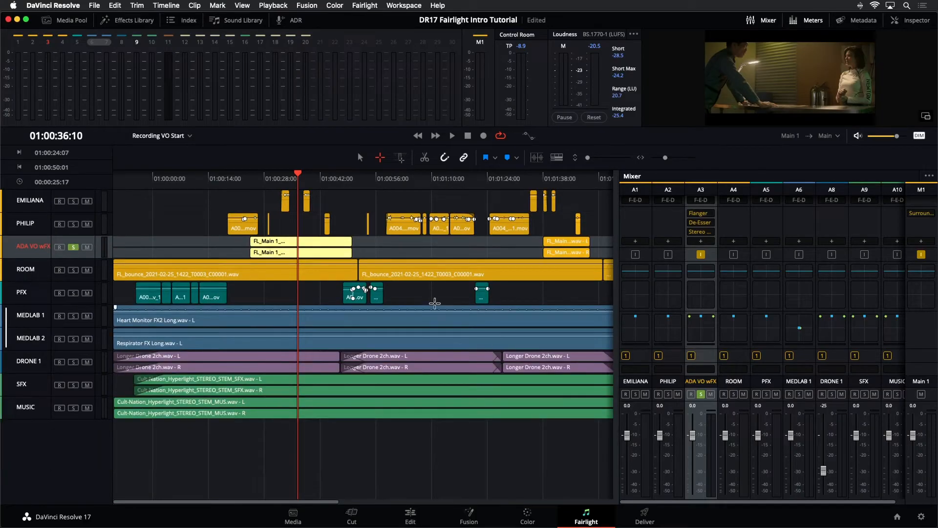
click(437, 291)
key(super+minus)
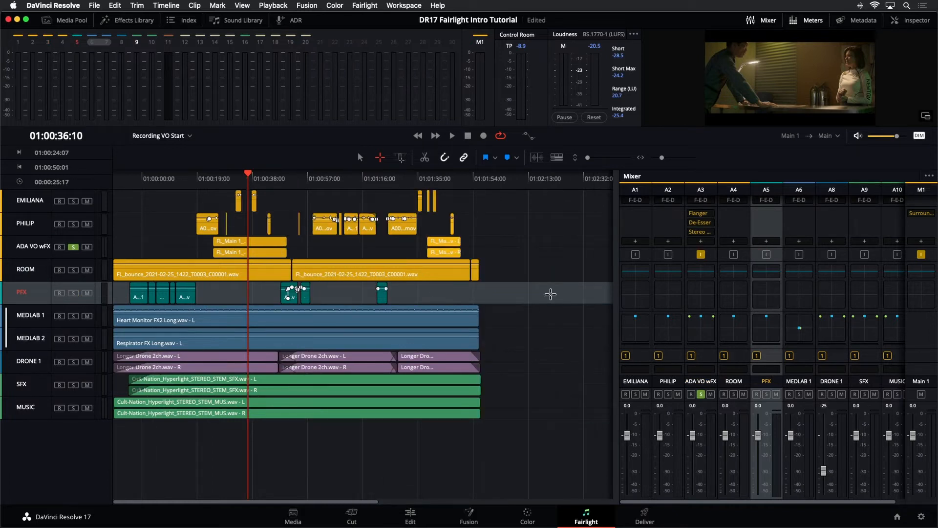
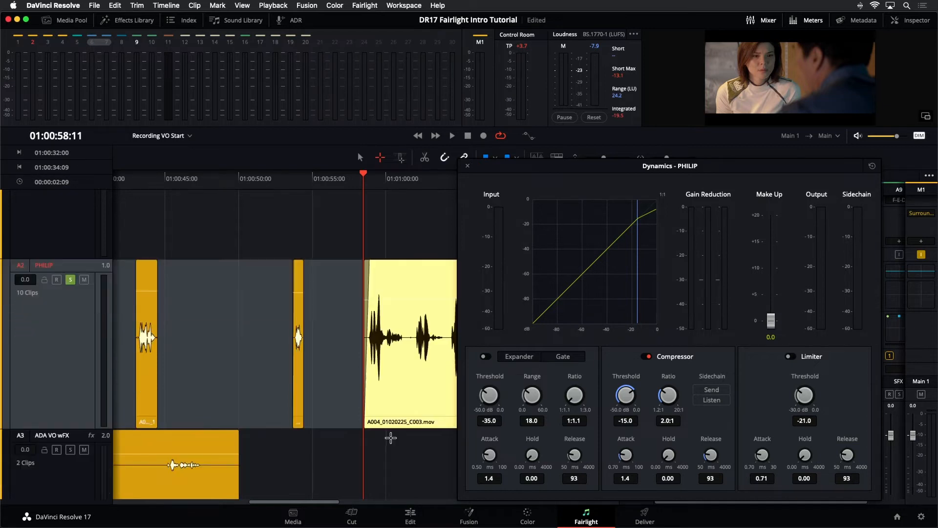
Range-select the A004_0102022S_C003.mov clip on the PHILIP track as the loop
drag(325, 502, 349, 502)
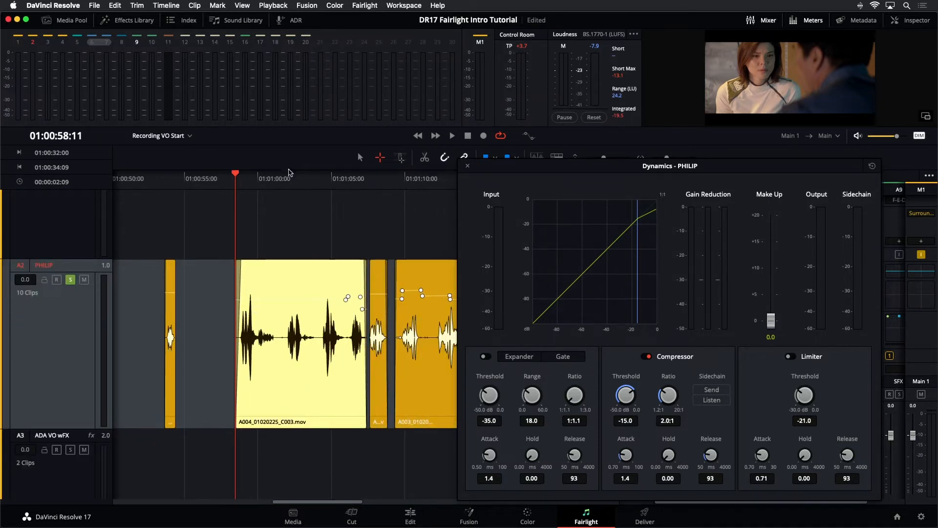
click(296, 180)
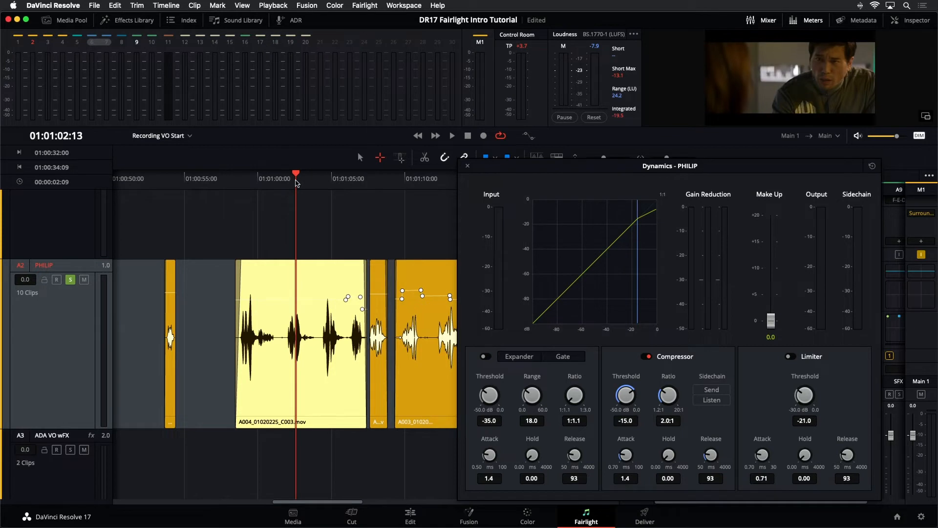
key(super+equal)
key(super+equal)
key(super+equal)
key(super+equal)
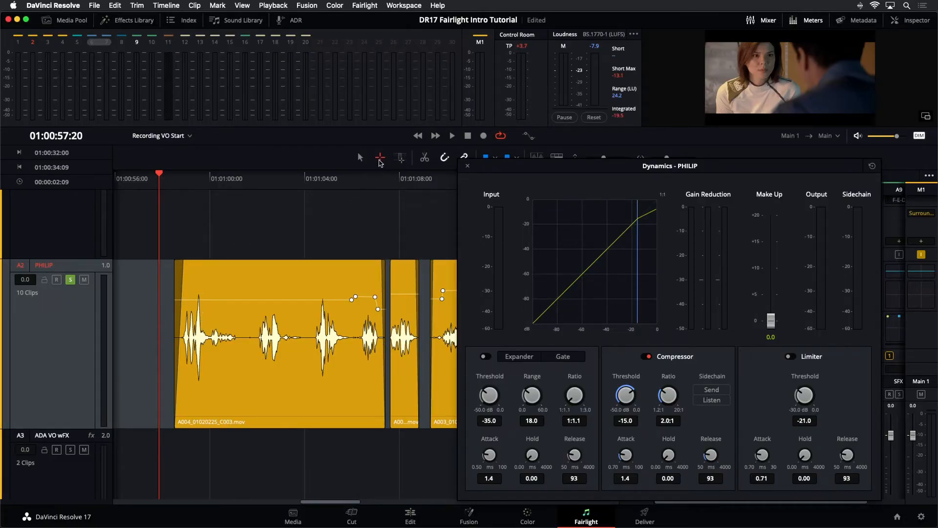
click(321, 402)
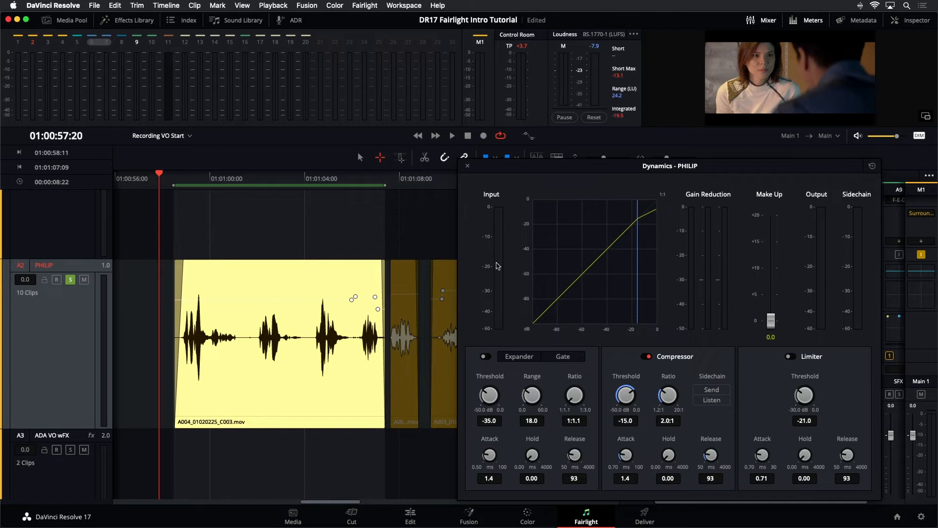
Play the range-selected PHILIP clip and monitor its level on the Dynamics input meter
key(space)
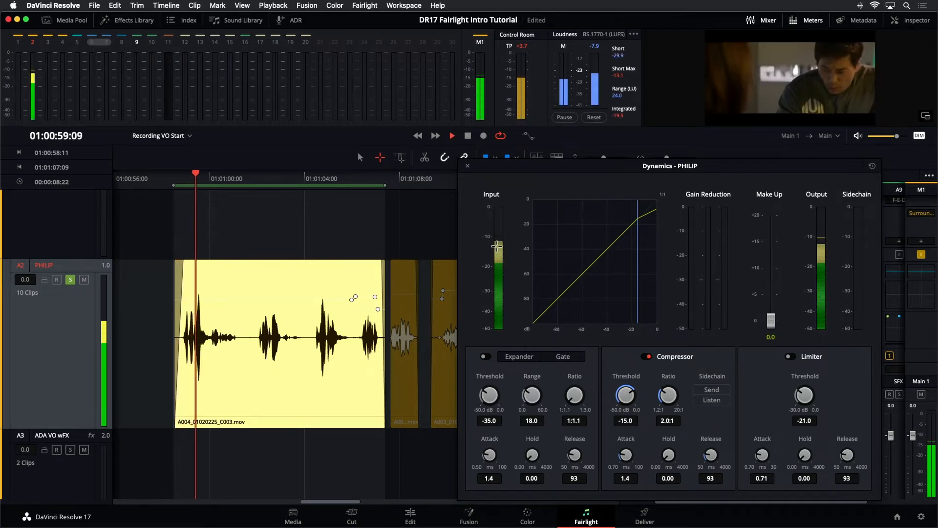
key(space)
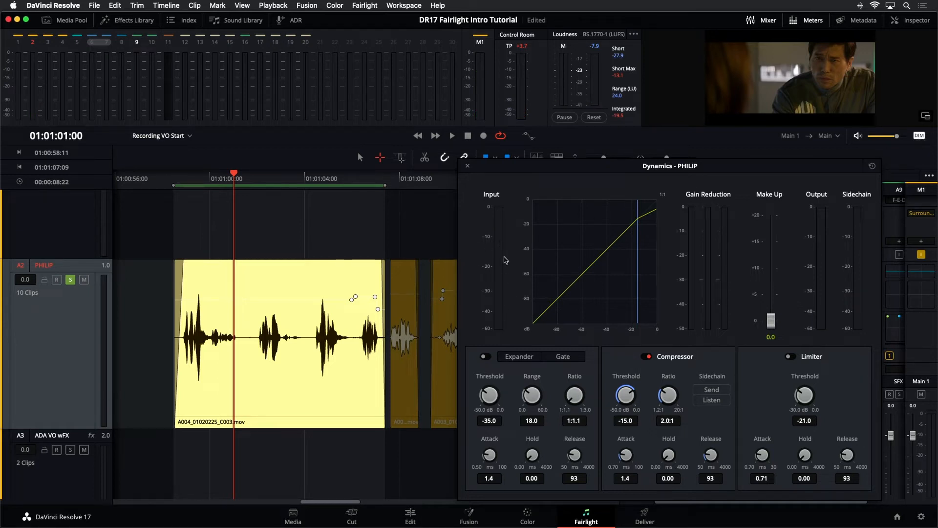
key(space)
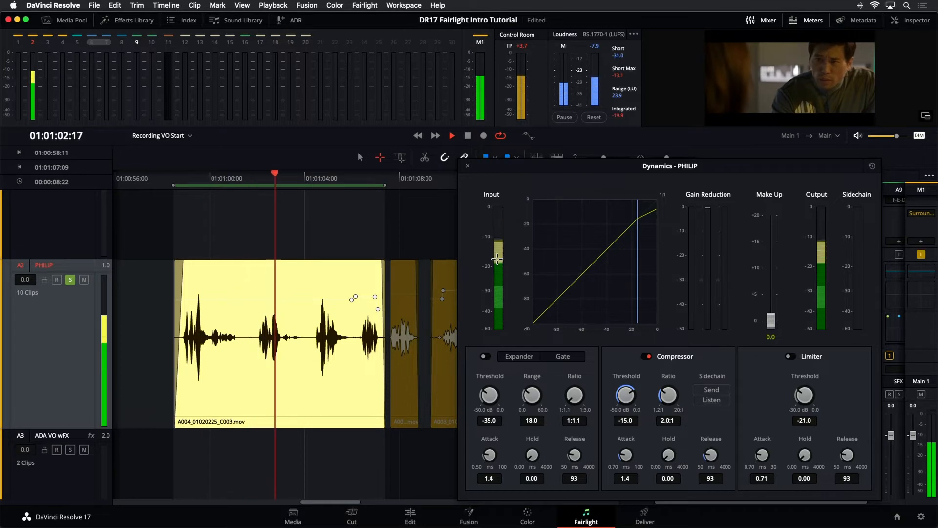
key(space)
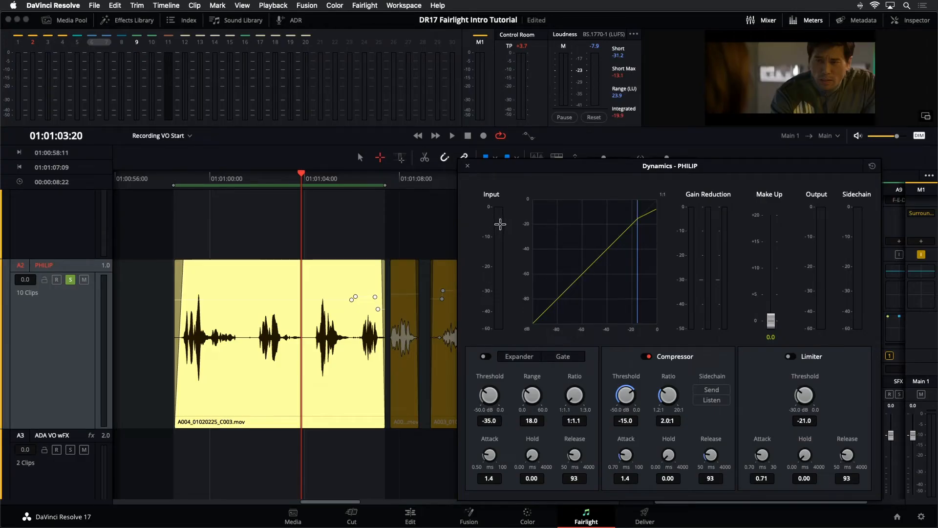
key(alt+/)
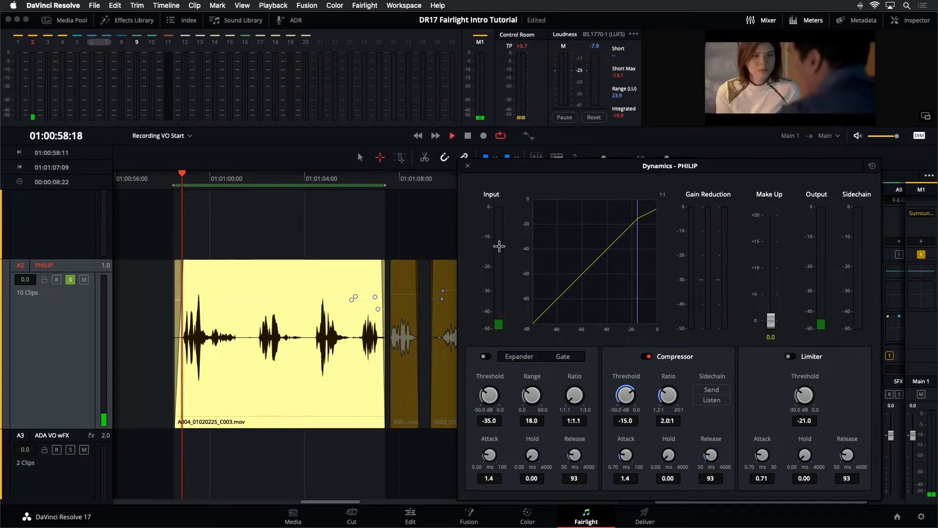
key(space)
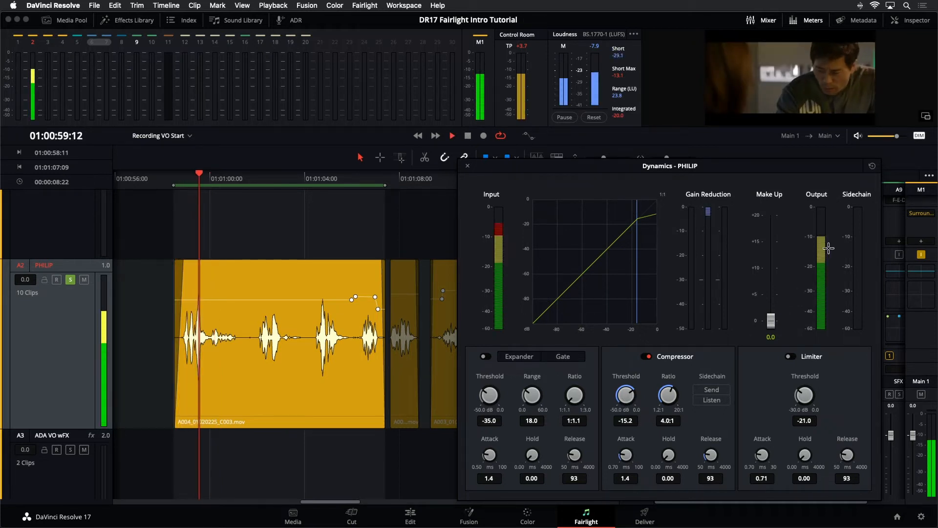
Try raising the PHILIP compressor's make-up gain to about +5 dB and monitor the output level during playback
key(space)
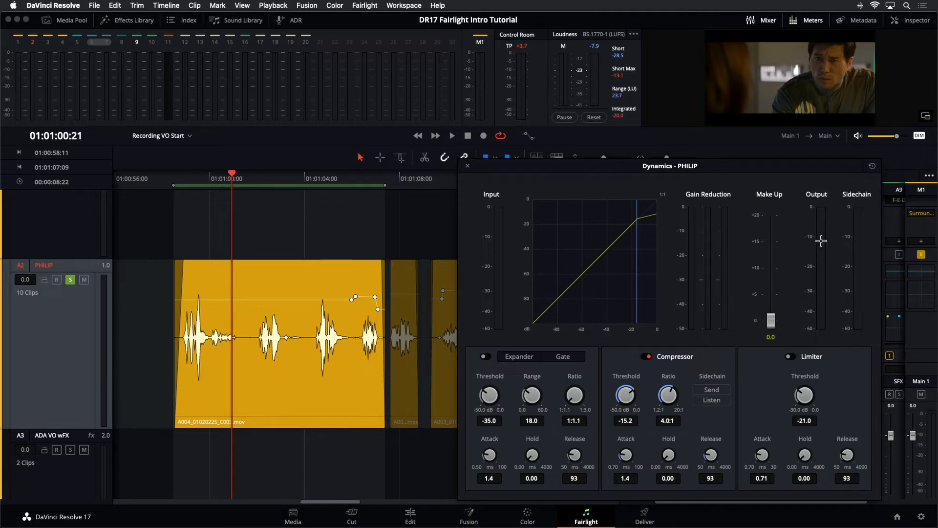
key(space)
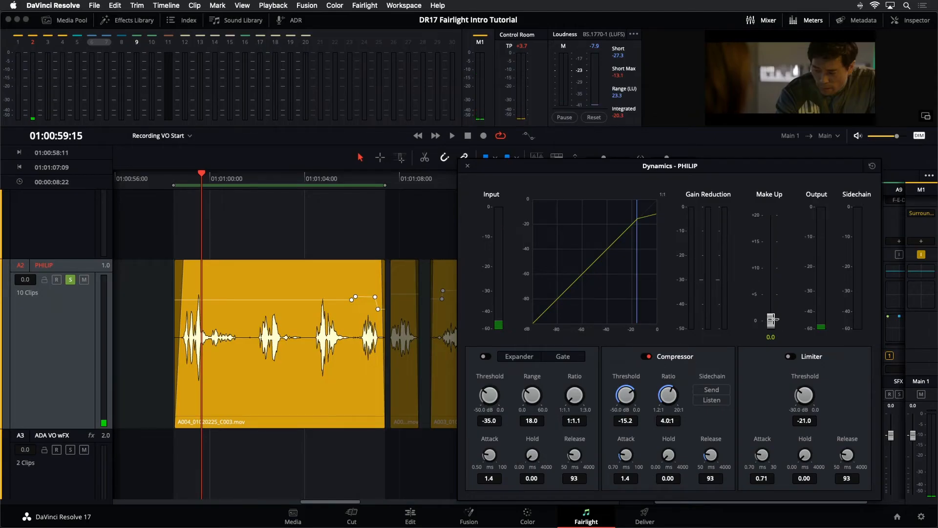
drag(771, 320, 772, 293)
key(space)
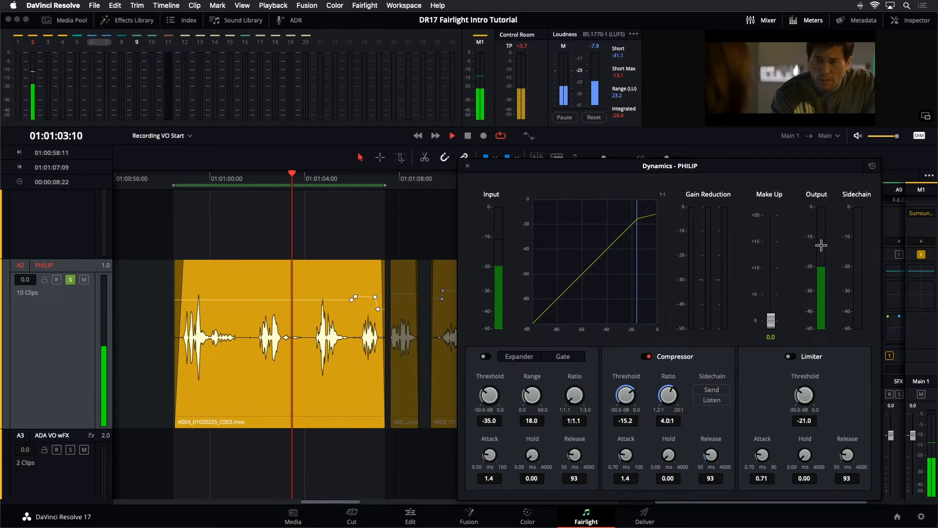
key(space)
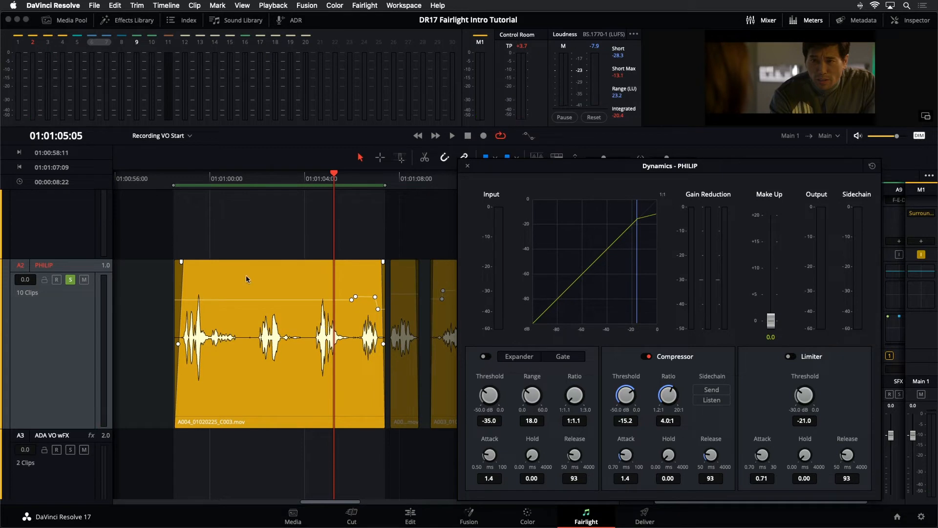
Close PHILIP's Dynamics window, clear the timeline range and clip selection, and fit the whole timeline with shorter tracks in view
click(468, 168)
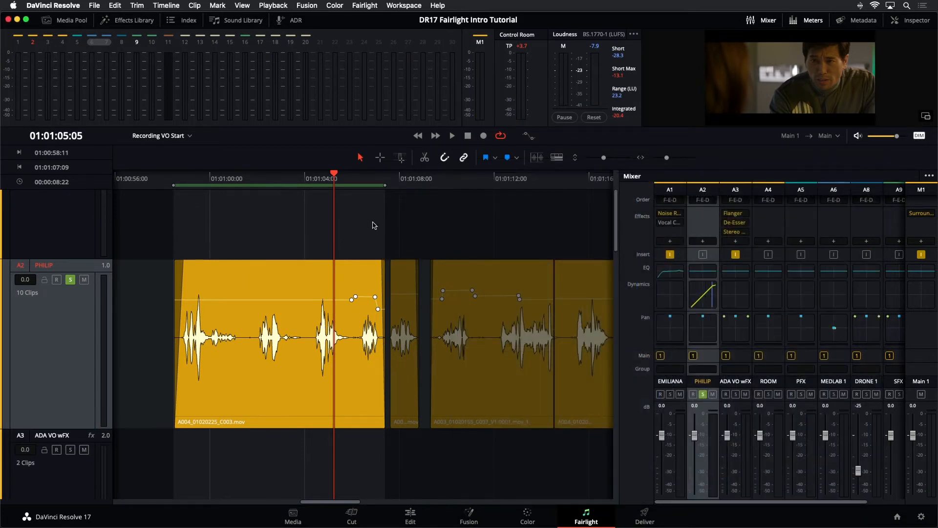
key(alt+x)
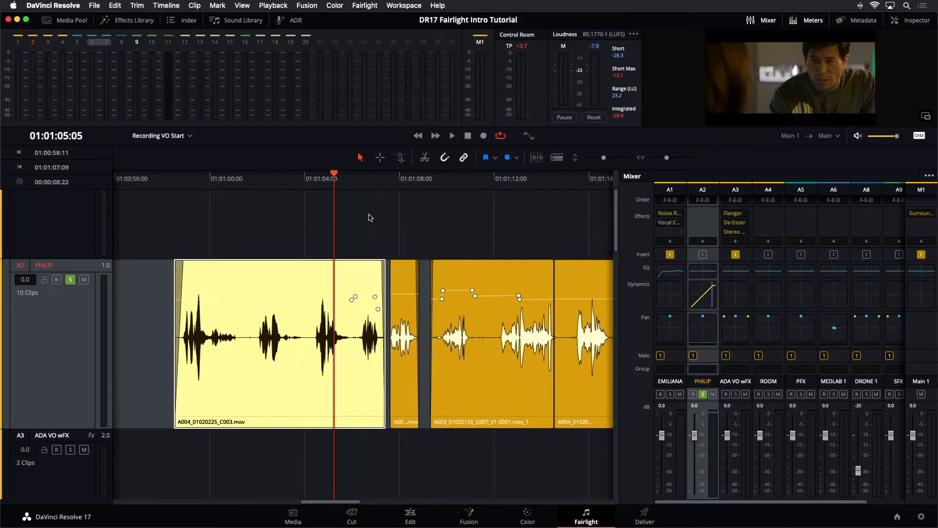
click(370, 217)
key(shift+z)
drag(605, 158, 589, 157)
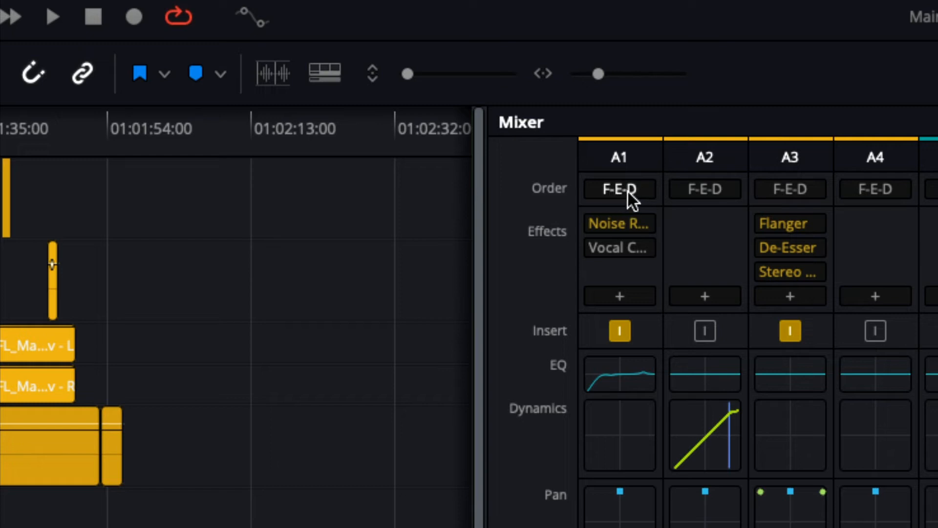
Check the effects, EQ and dynamics order choices for the PHILIP channel, and widen the Mixer to show all channel strips
click(689, 194)
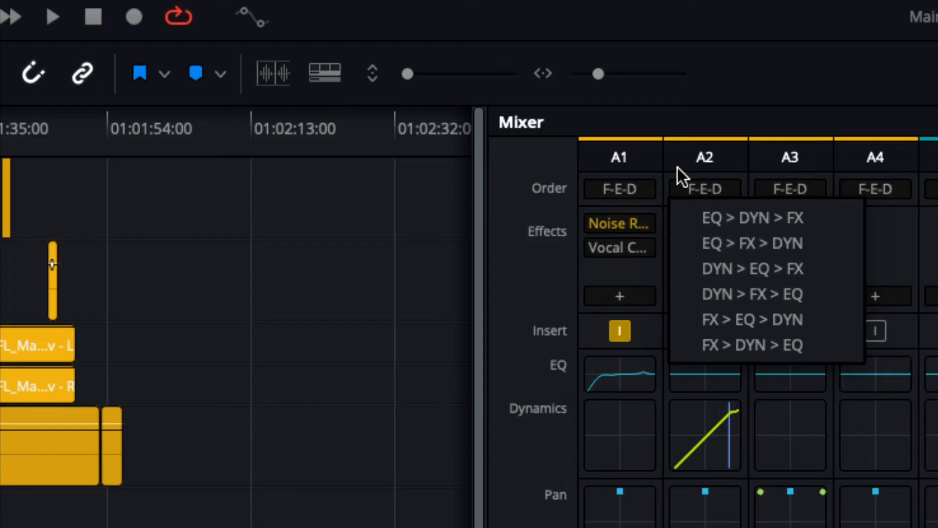
click(700, 184)
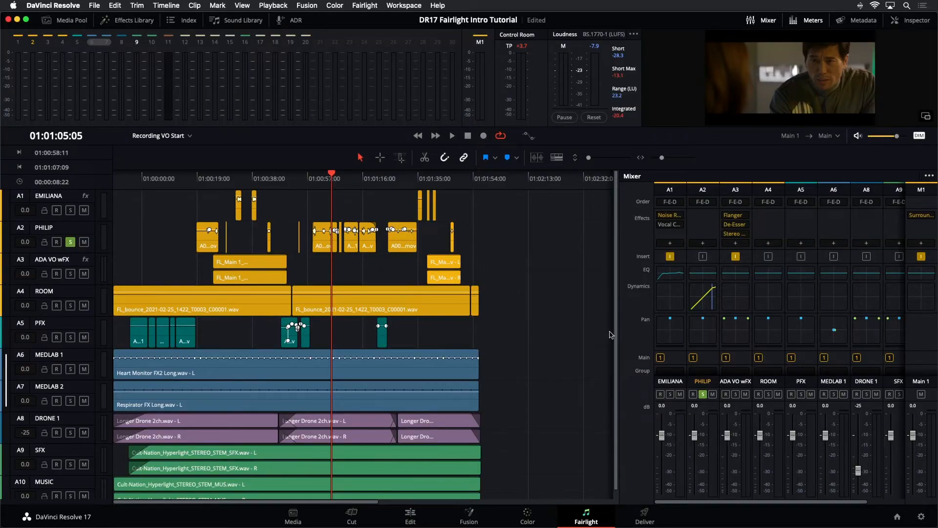
drag(619, 331, 573, 333)
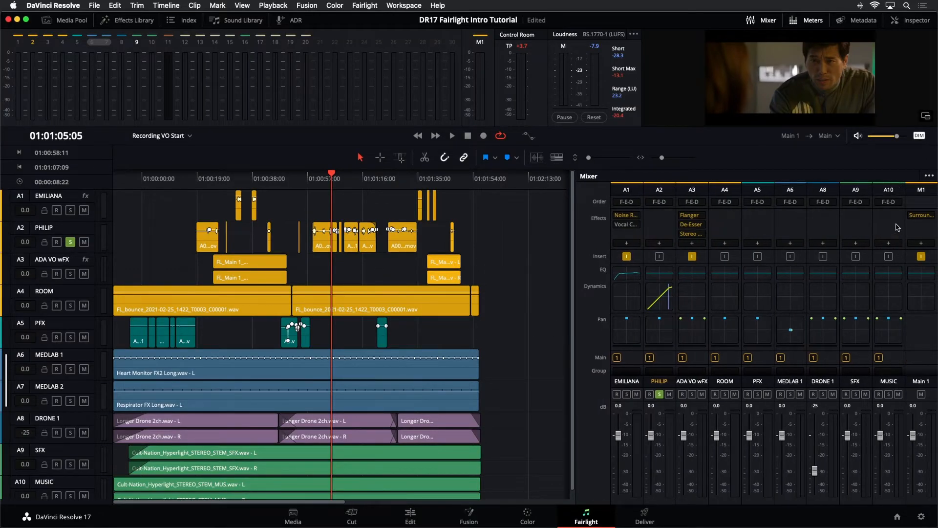
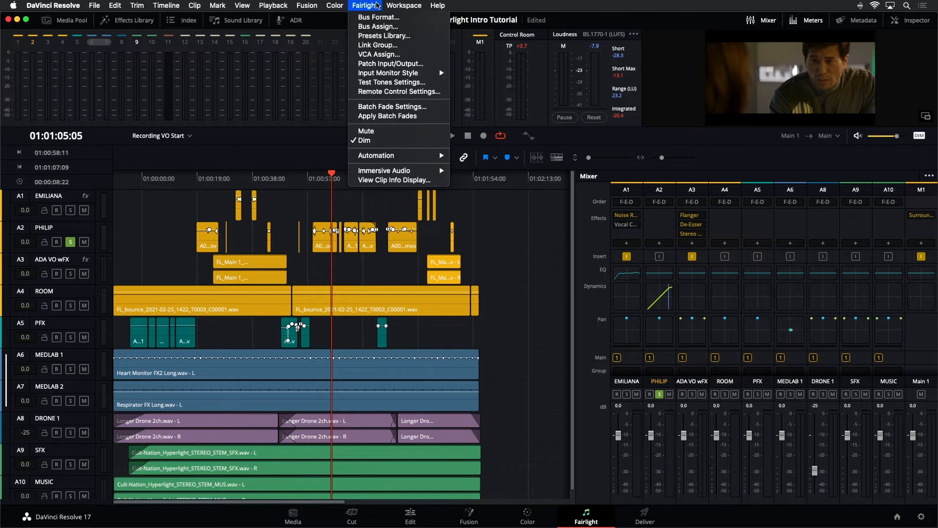
Open the Bus Format settings and add a second main bus
click(372, 18)
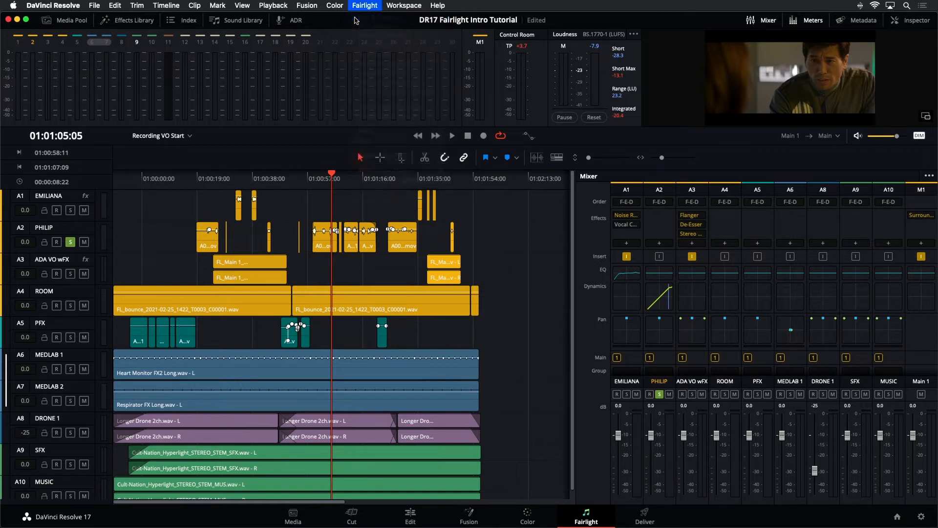
drag(427, 124, 417, 156)
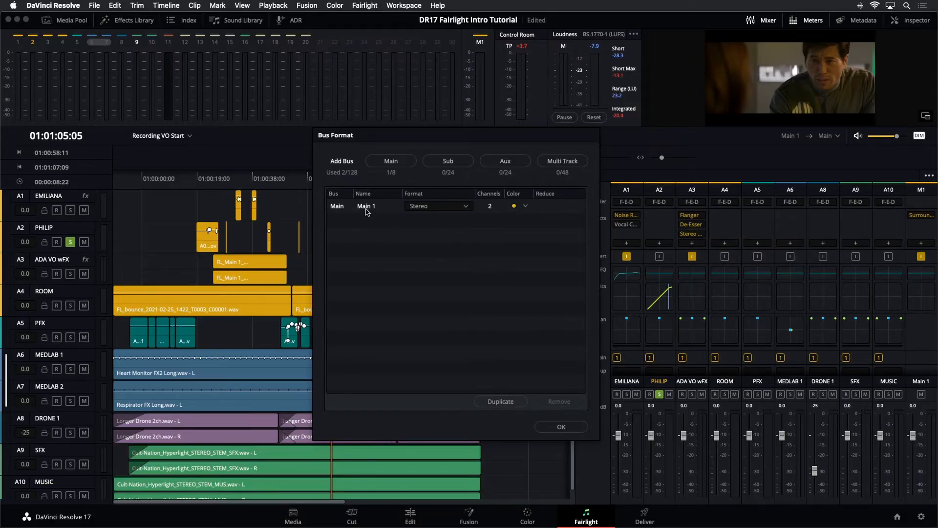
click(410, 167)
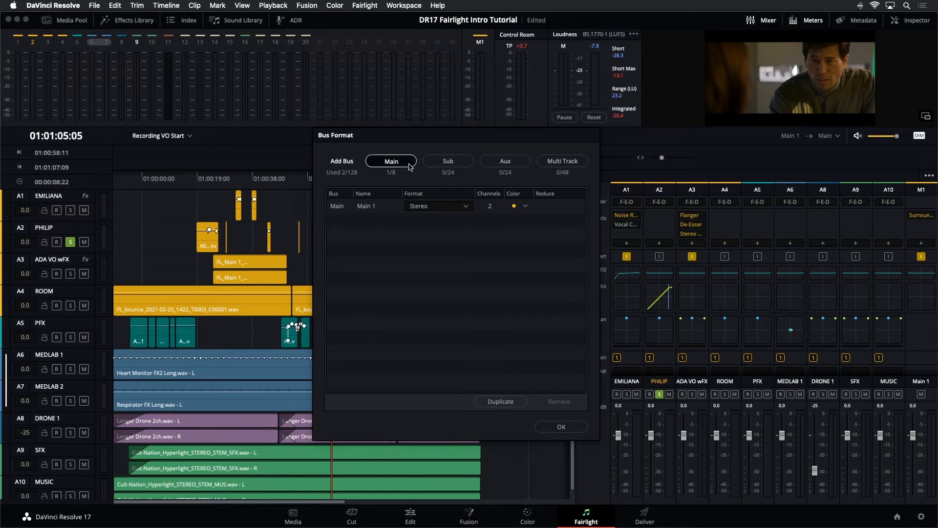
click(409, 166)
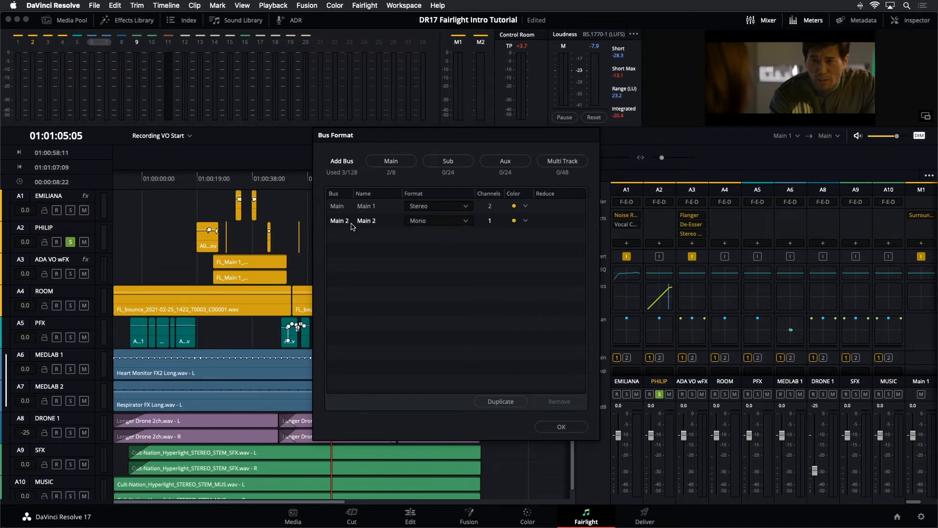
Rename the Main 2 bus as M&E
double_click(371, 224)
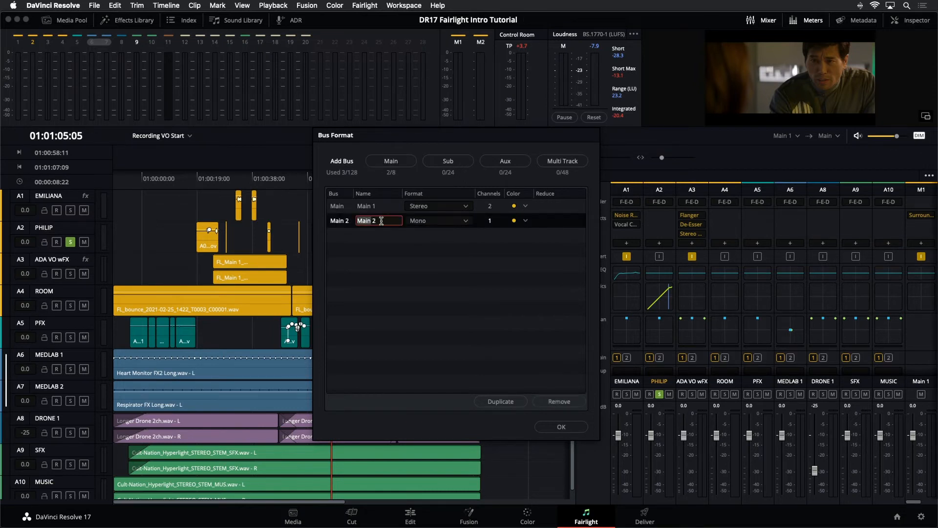
drag(381, 221, 344, 222)
text(M&E)
click(371, 250)
Set the M&E bus format to Stereo and give the bus a green color
click(407, 221)
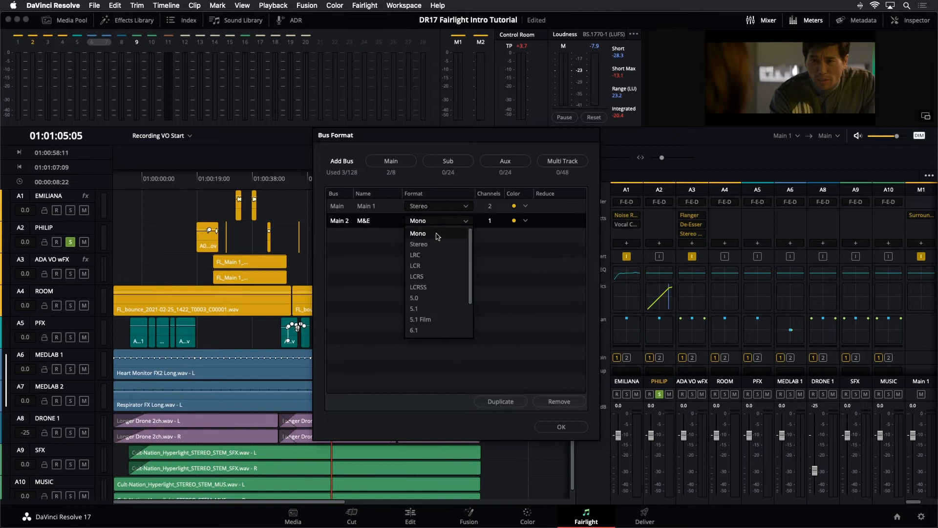
click(420, 243)
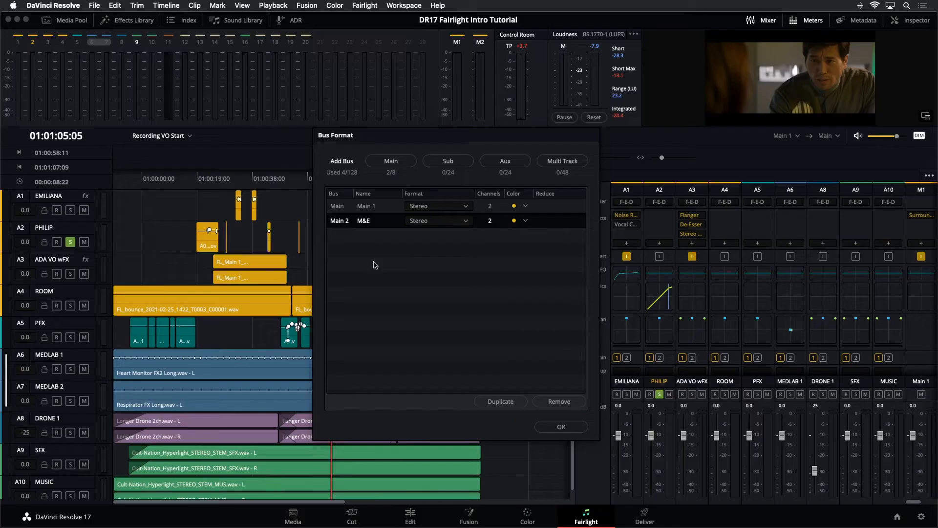
click(527, 221)
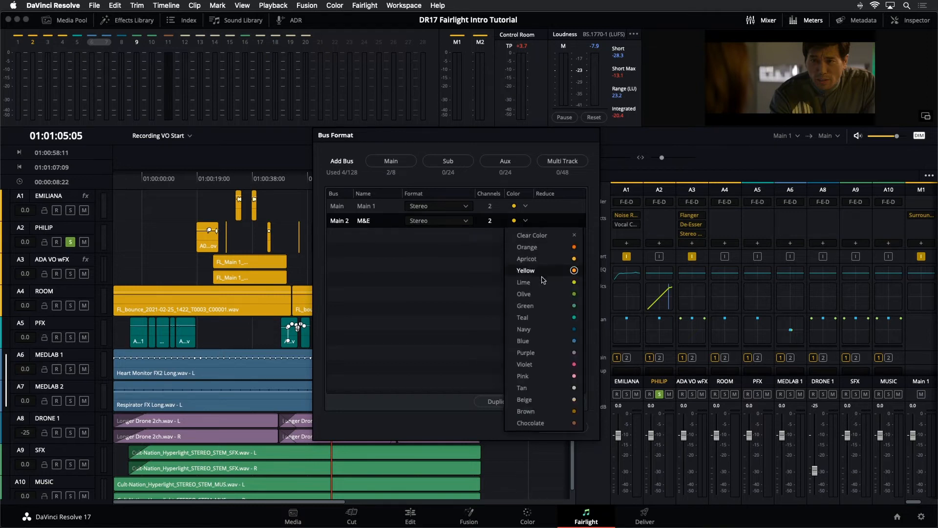
click(544, 294)
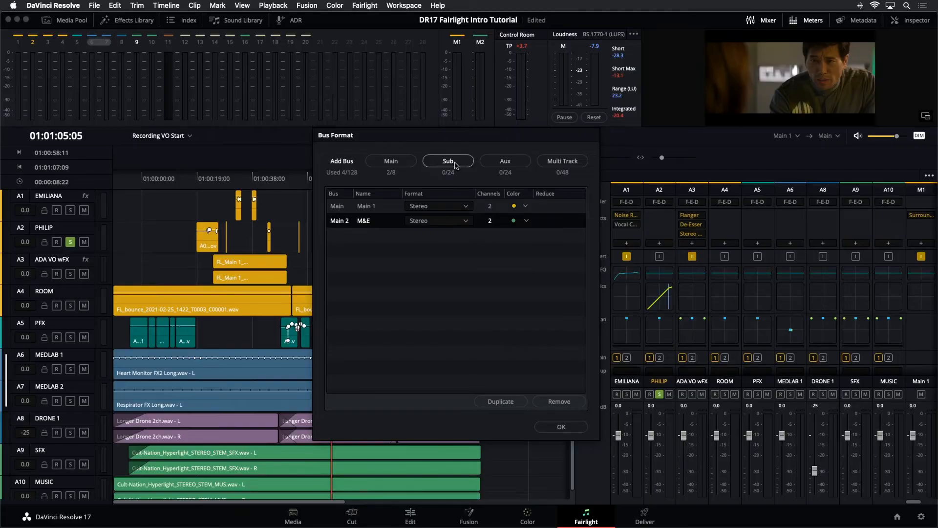
Add three sub buses to the bus list
click(453, 166)
click(453, 166)
click(453, 166)
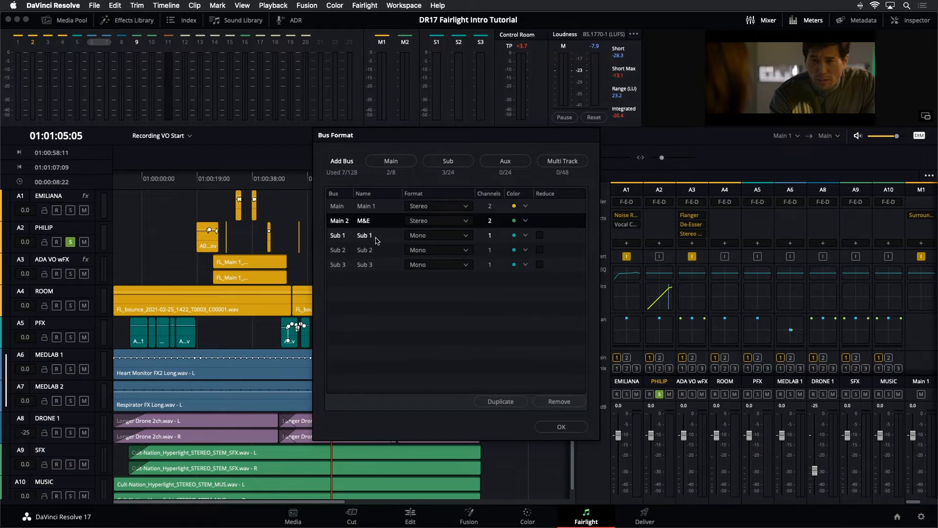
Rename the Sub 1 bus as DIAL and give it the Orange color
double_click(372, 236)
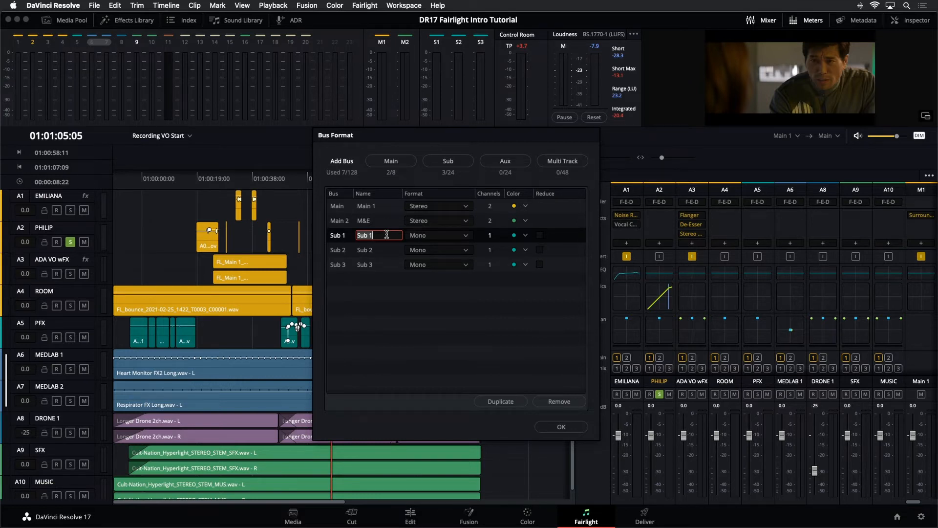
text(DIAL)
key(Return)
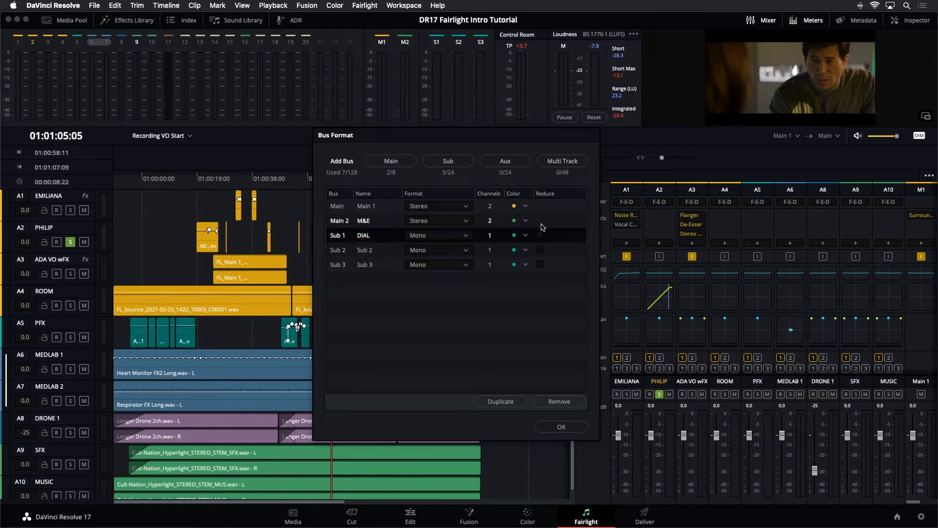
click(527, 236)
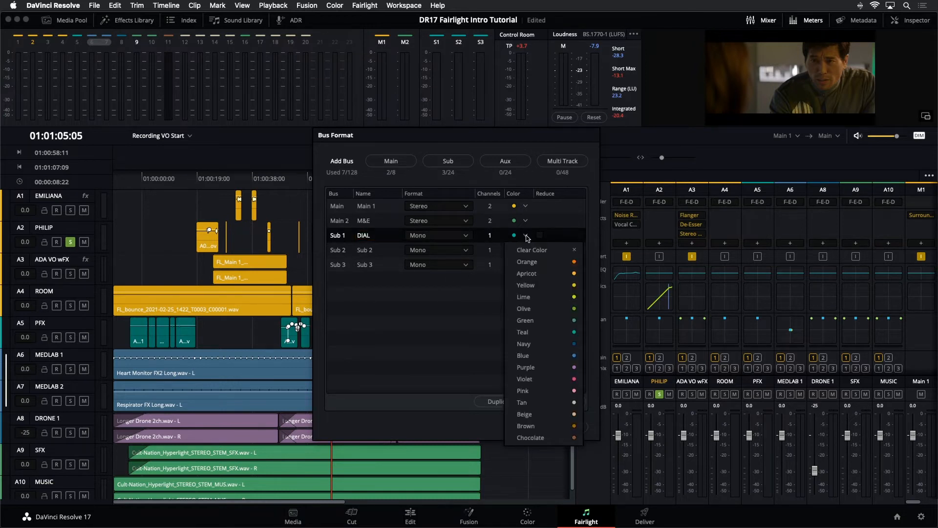
click(547, 264)
Configure the Sub 2 bus as a Stereo bus named SFX with the Purple color
double_click(376, 251)
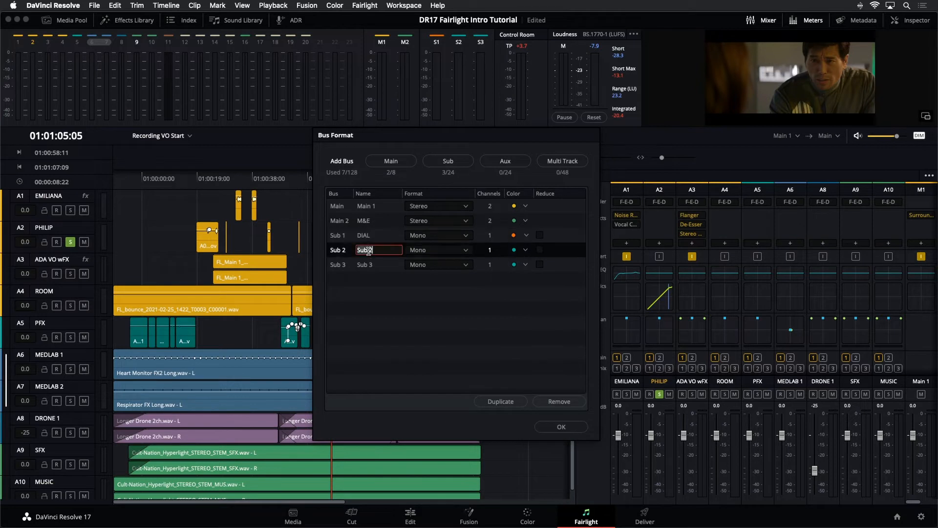
drag(380, 251, 345, 252)
text(SFX)
key(Return)
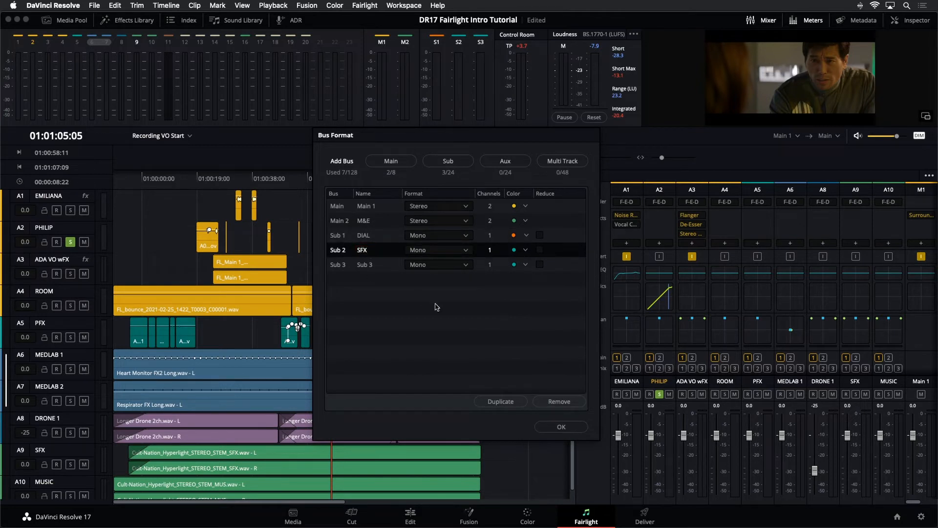
click(452, 250)
click(451, 274)
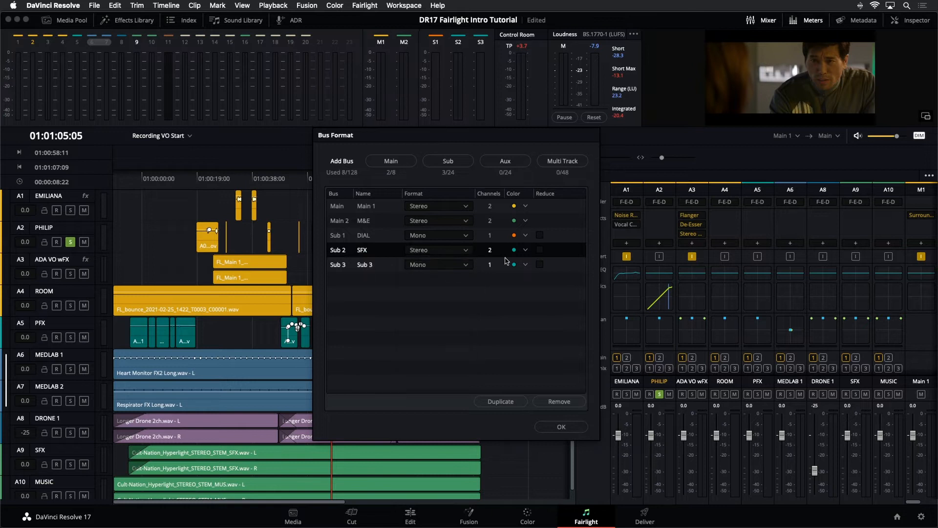
click(525, 250)
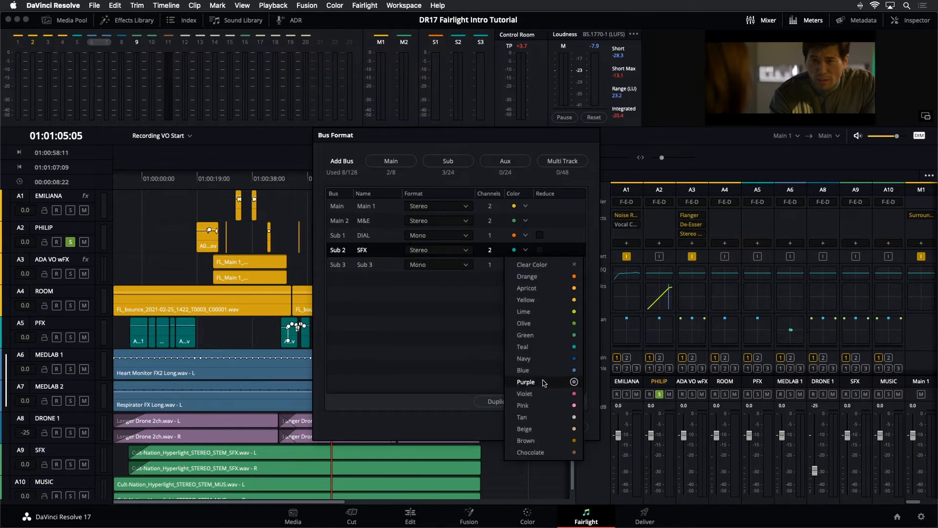
click(543, 381)
Configure the Sub 3 bus as a Stereo bus named MUS with the Navy color, and confirm the bus formats
double_click(374, 266)
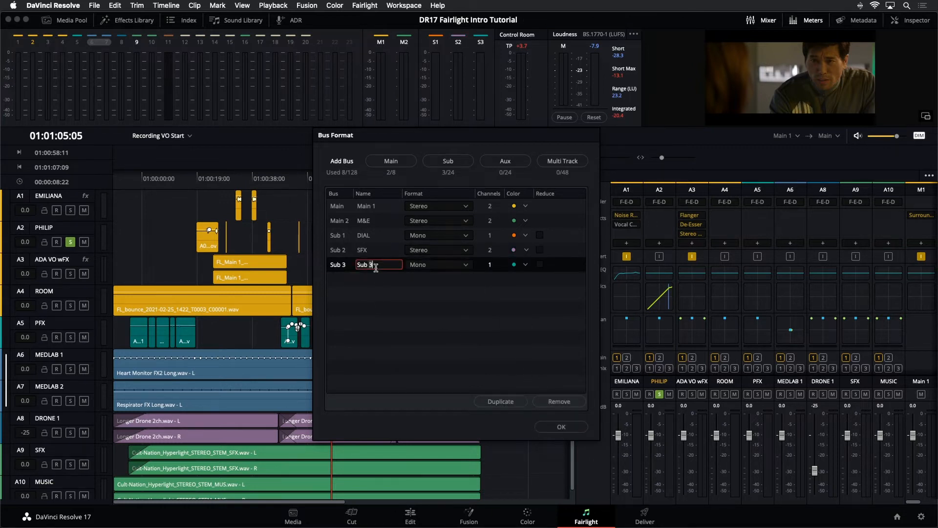
text(MUS)
key(Return)
click(448, 264)
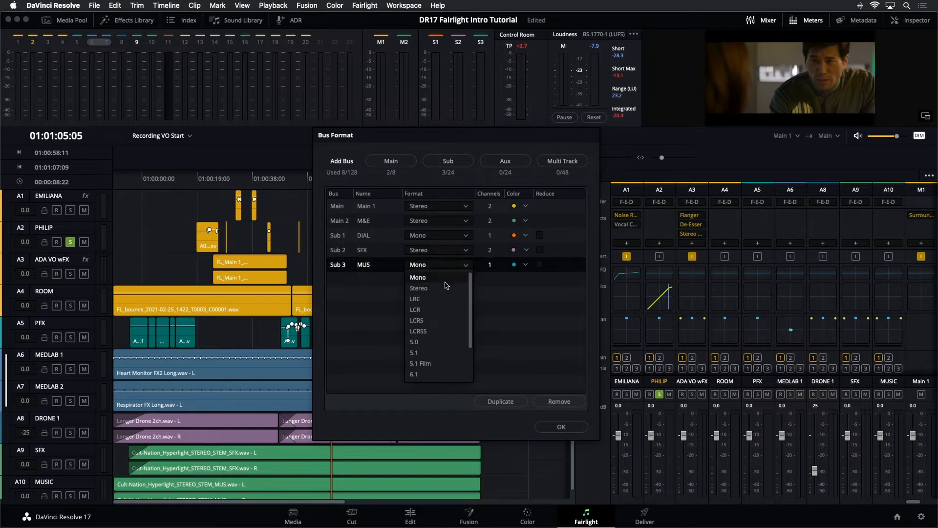
click(446, 288)
click(525, 268)
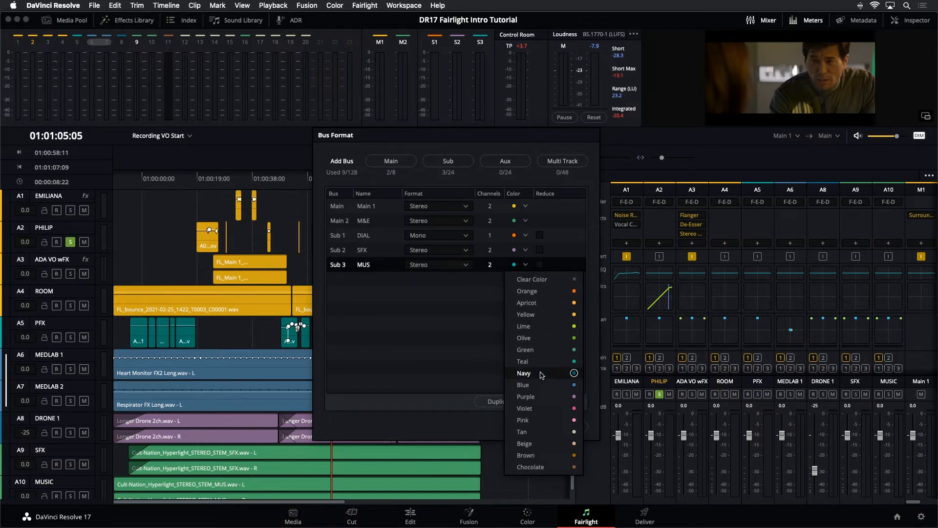
click(524, 373)
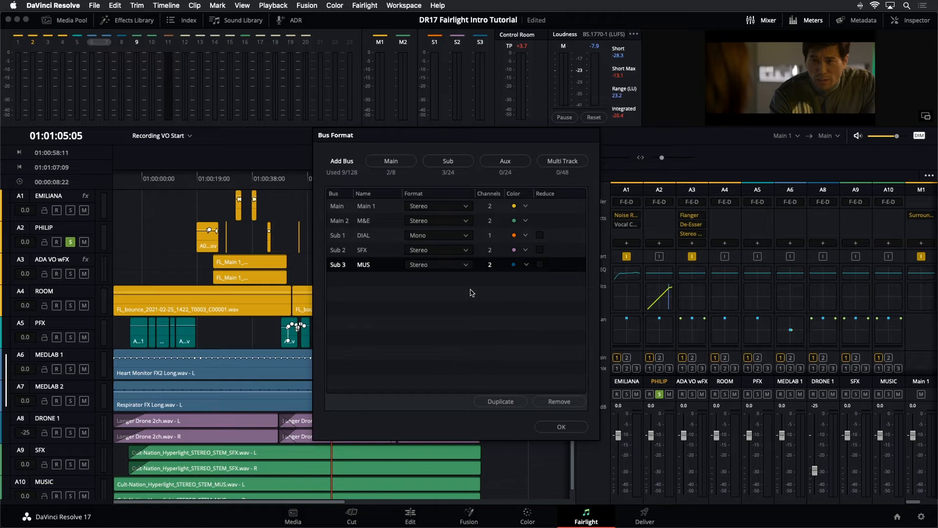
click(567, 428)
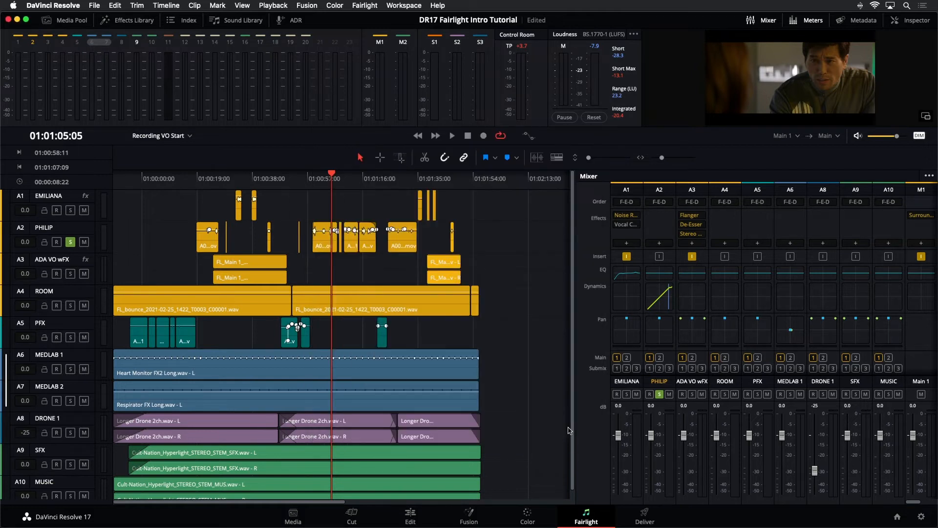
Un-assign all tracks from the Main 1 bus in Bus Assign and play the timeline to check the output
drag(580, 389, 420, 379)
scroll(537, 343, down, 1)
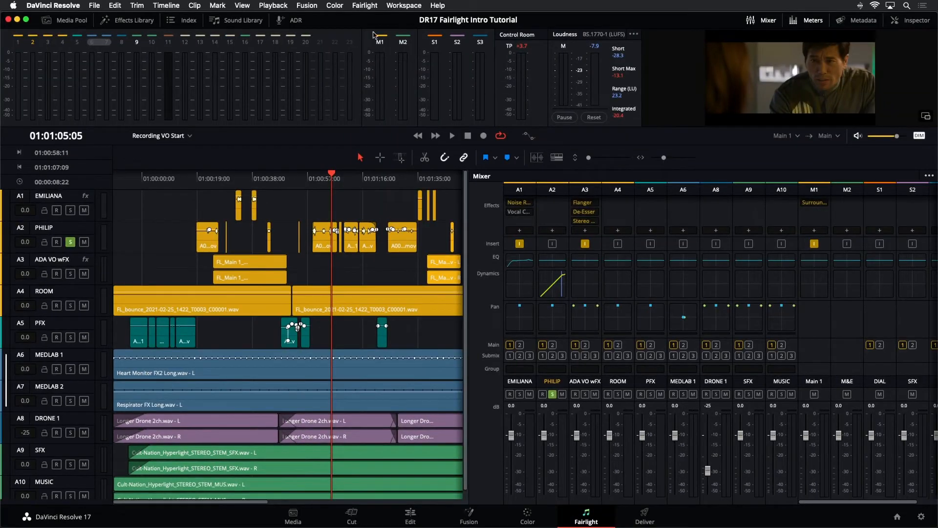
click(374, 7)
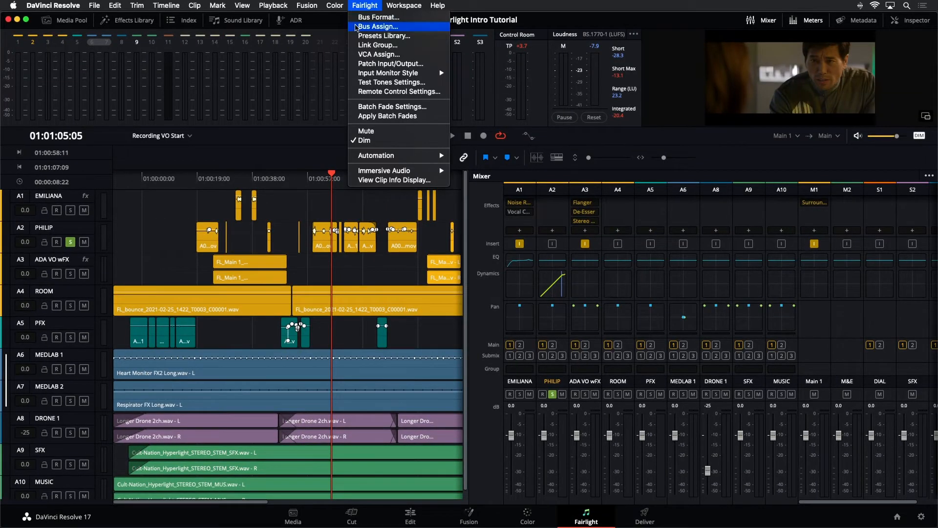
click(376, 26)
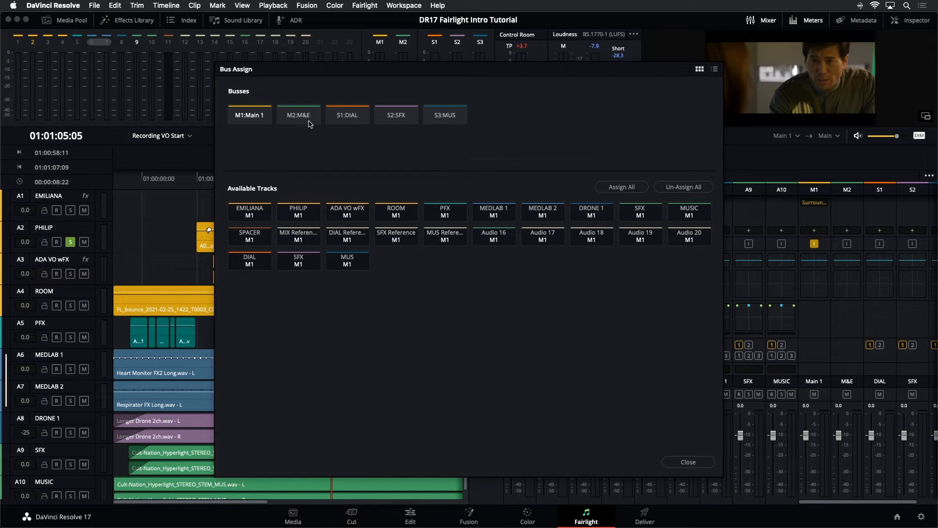
click(683, 188)
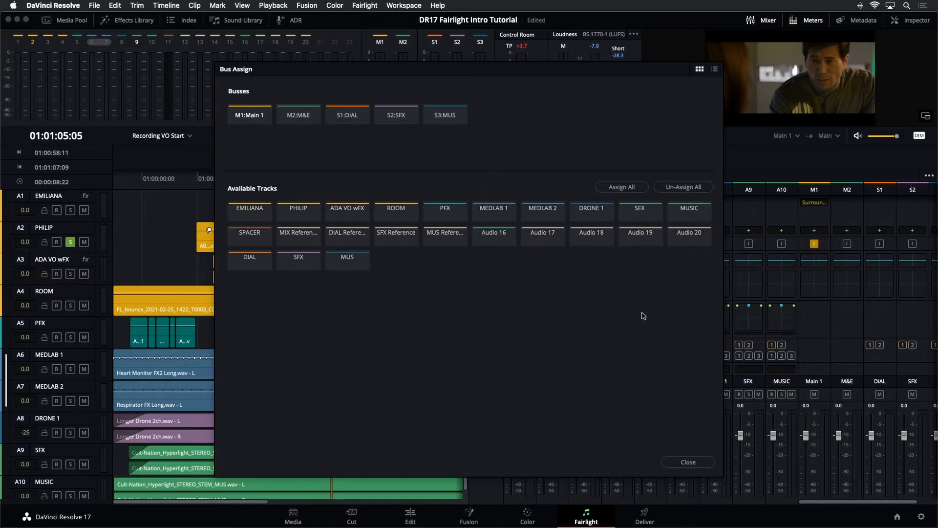
key(space)
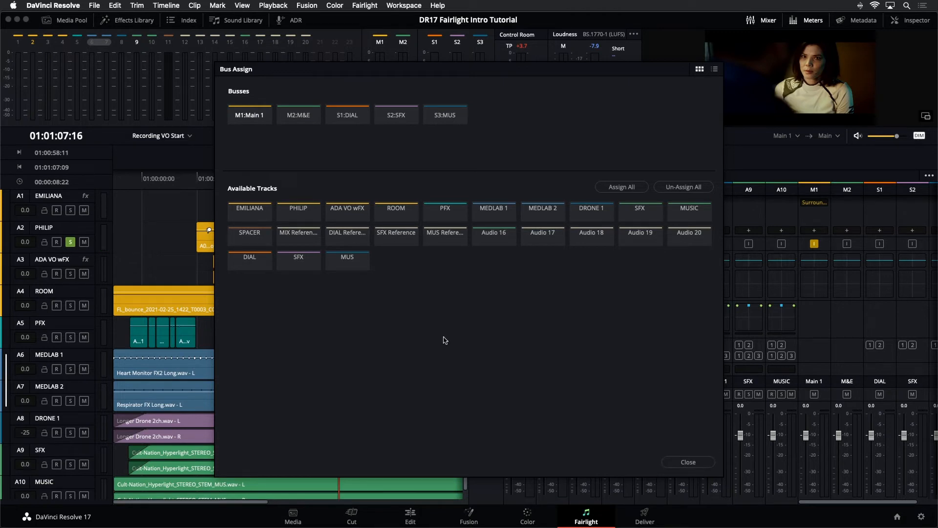
Assign the EMILIANA, PHILIP, ADA VO wFX and ROOM tracks to the DIAL sub bus
click(354, 118)
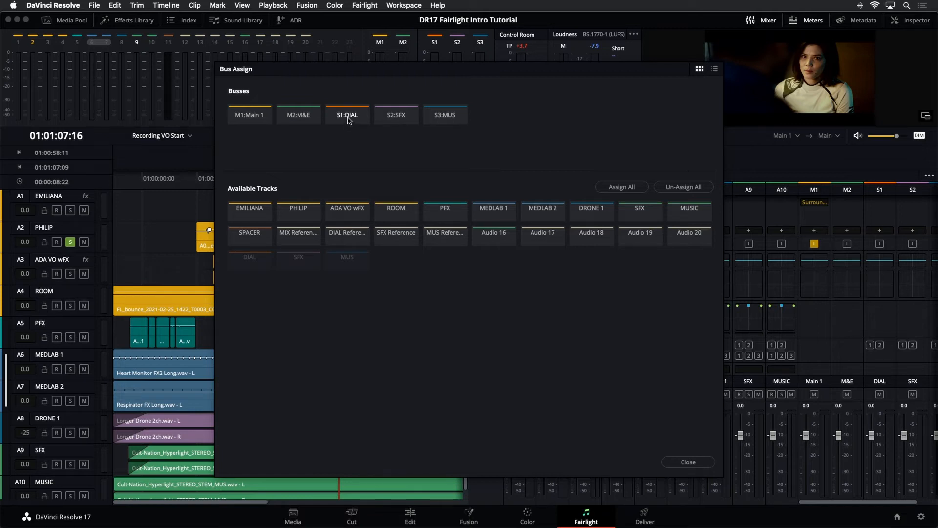
click(251, 220)
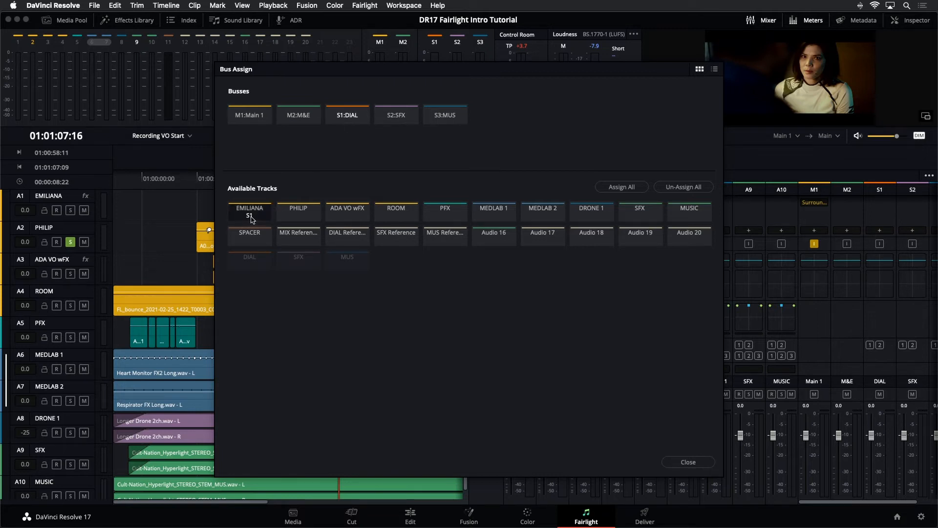
click(302, 220)
click(360, 218)
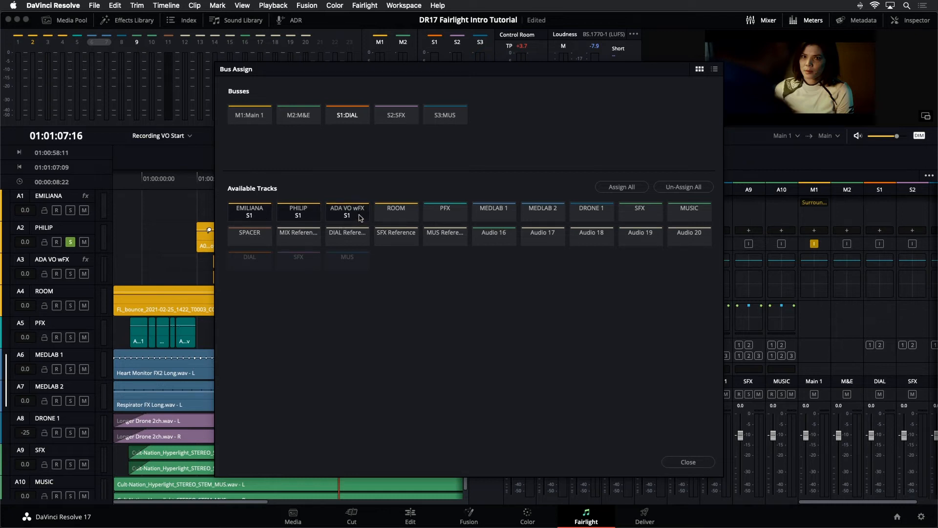
click(400, 218)
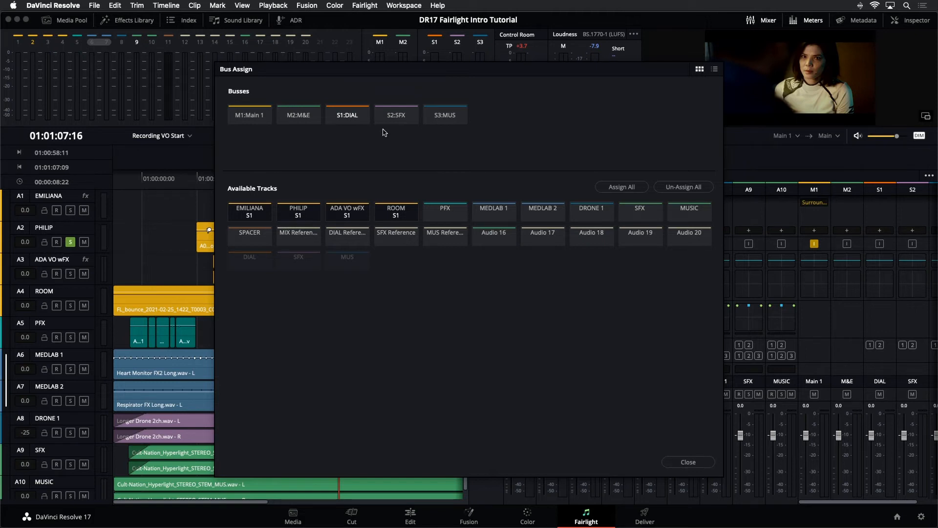
Assign the PFX, MEDLAB 1, MEDLAB 2, DRONE 1 and SFX tracks to the SFX sub bus, and MUSIC to the MUS sub bus
click(403, 115)
click(448, 216)
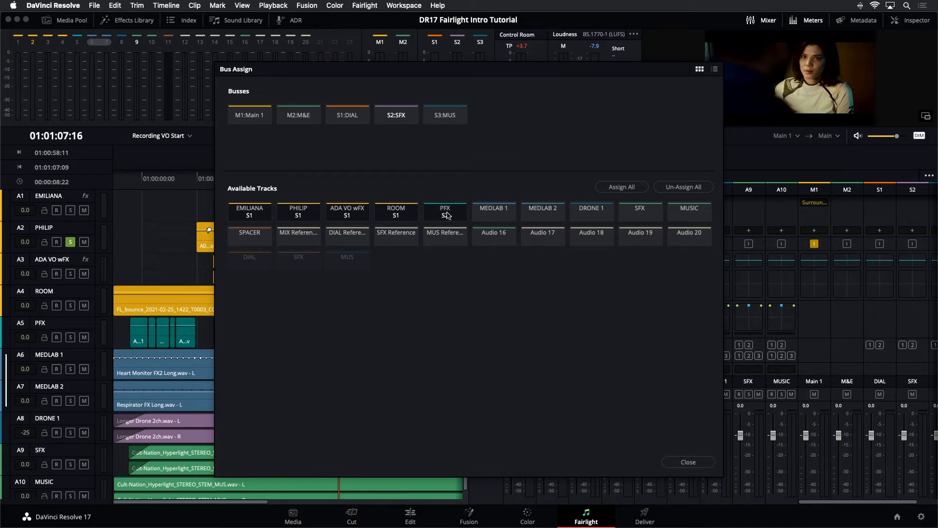
click(492, 219)
click(543, 218)
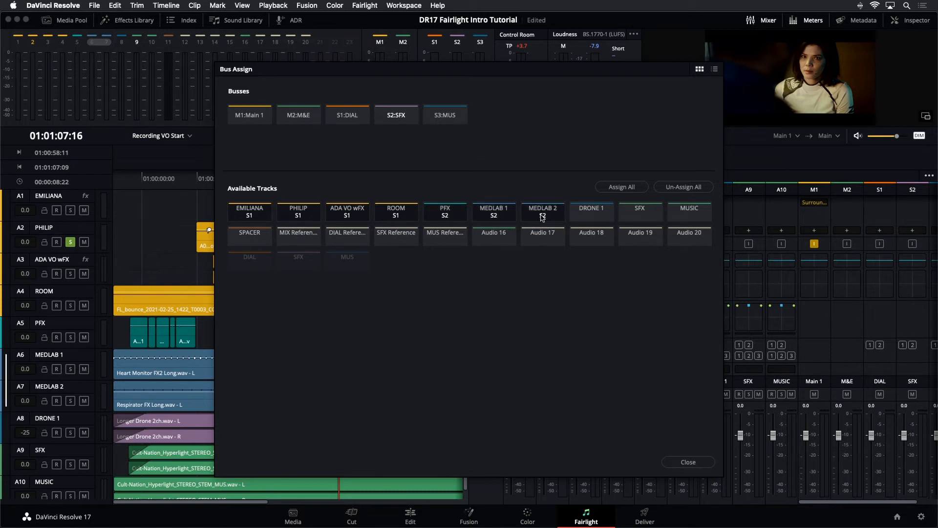
click(598, 218)
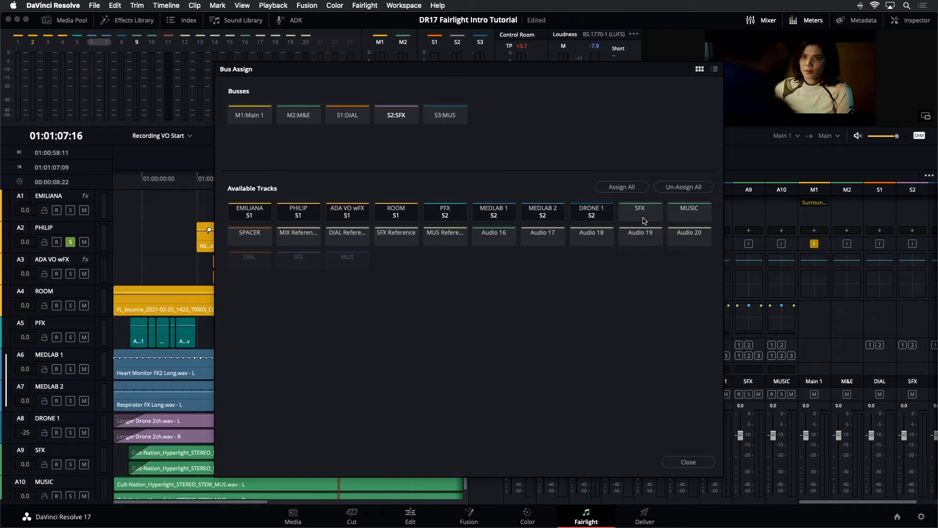
click(644, 220)
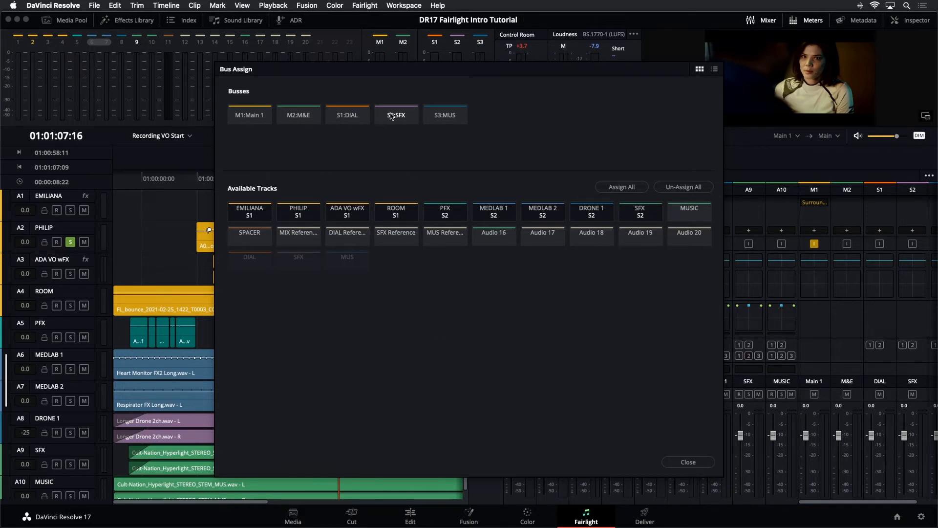
click(449, 119)
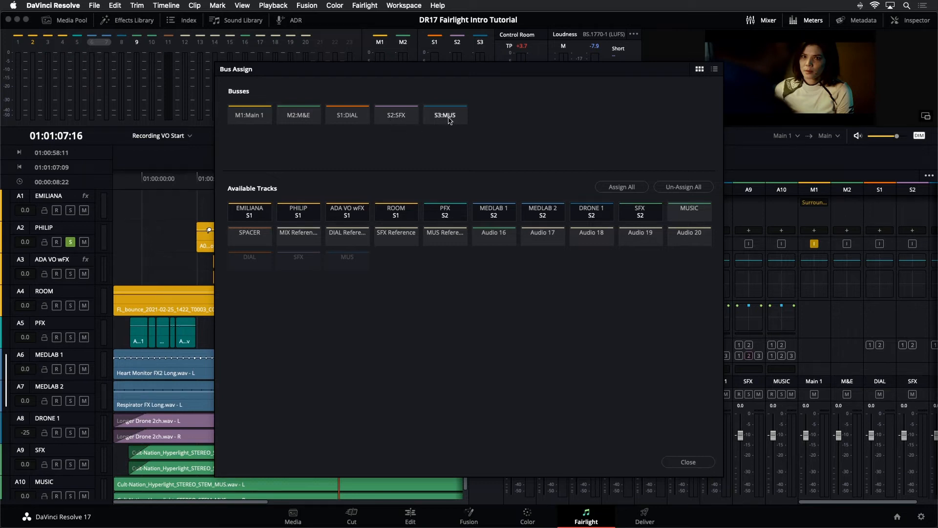
click(697, 215)
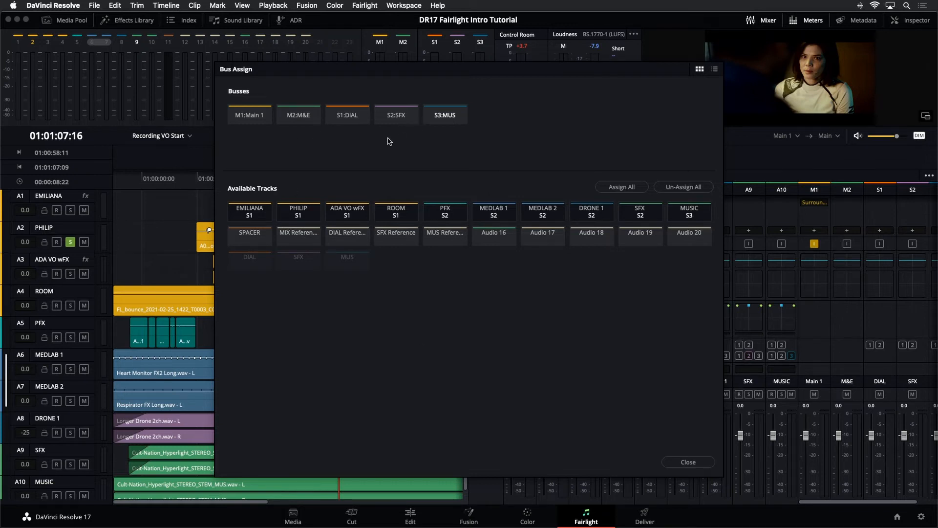
Assign the DIAL, SFX and MUS sub buses to the Main 1 bus and close Bus Assign
click(247, 119)
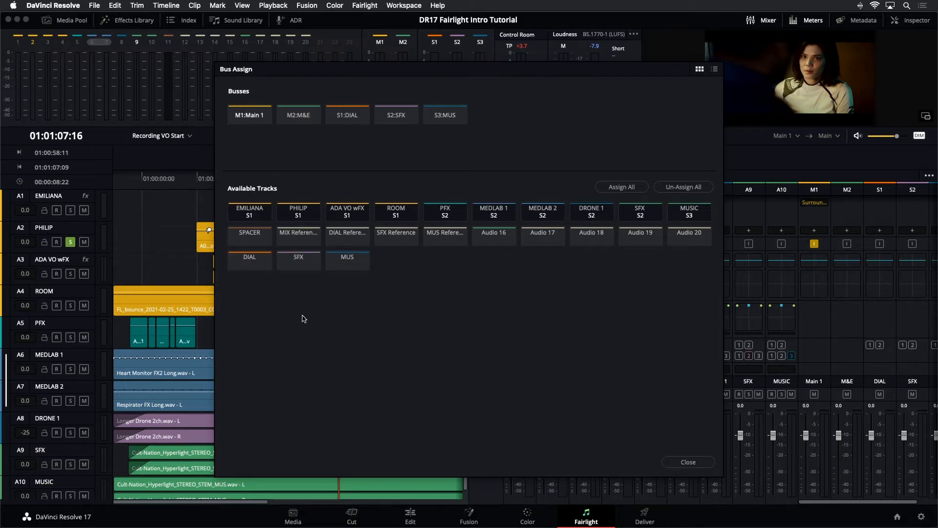
click(248, 268)
click(298, 264)
click(354, 265)
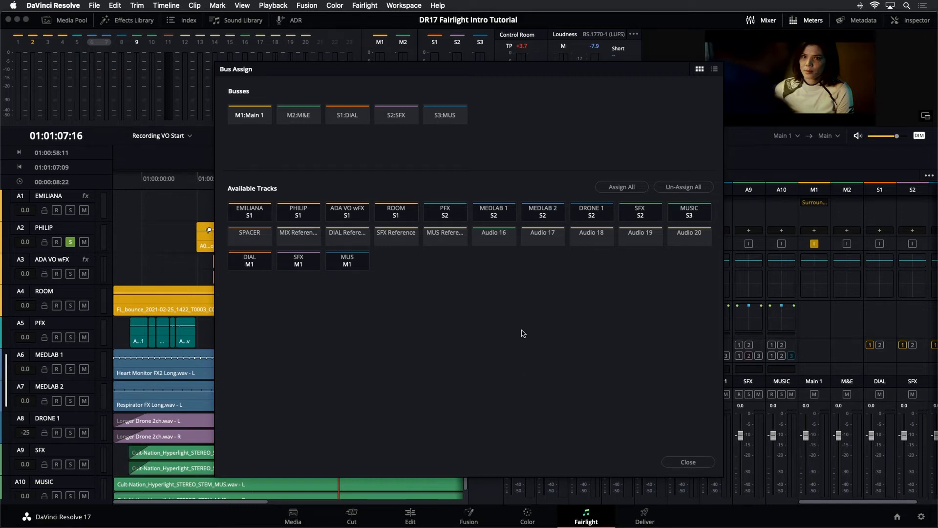
click(683, 464)
Play the soloed PHILIP track to check its signal through the DIAL and Main 1 buses, and turn off its solo
key(space)
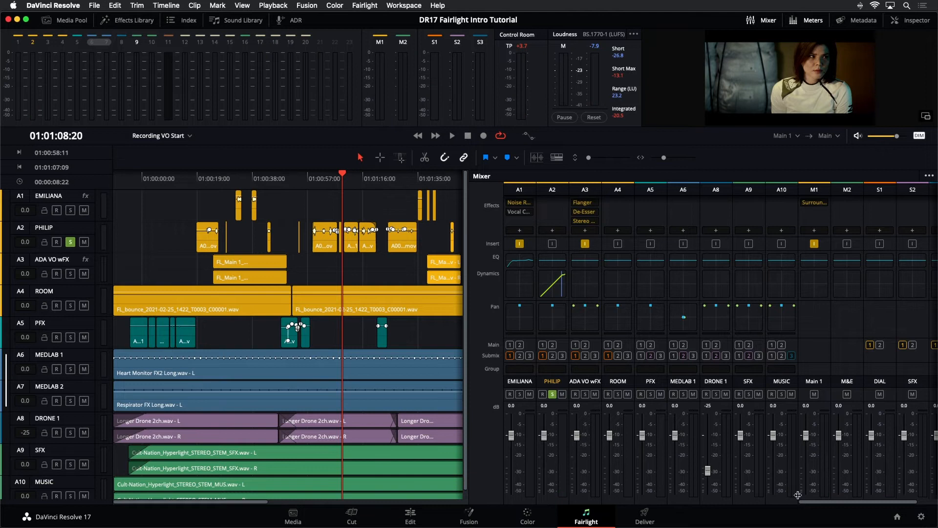
drag(801, 501, 713, 500)
key(space)
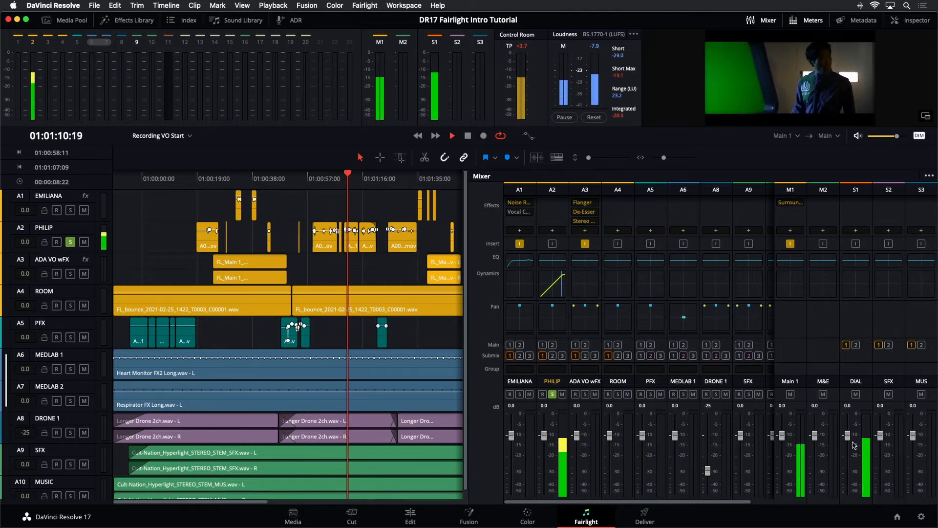
scroll(333, 440, down, 1)
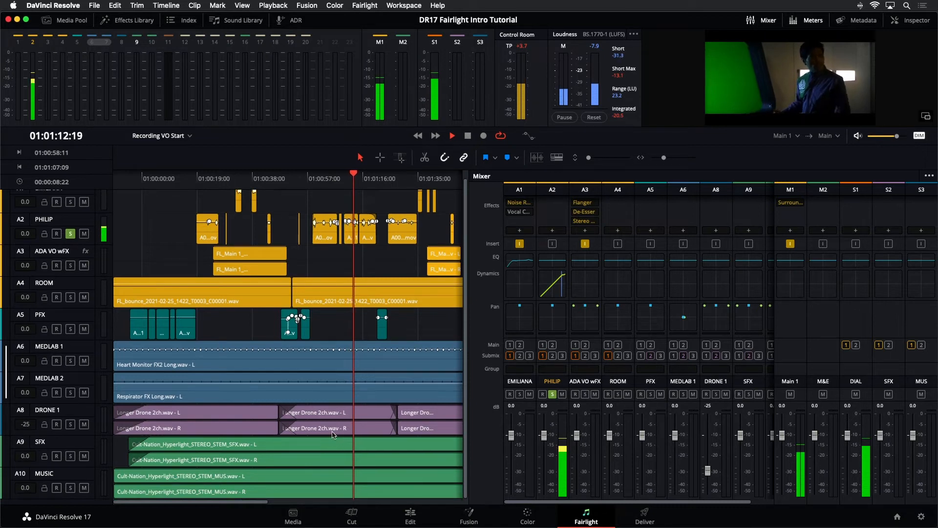
key(space)
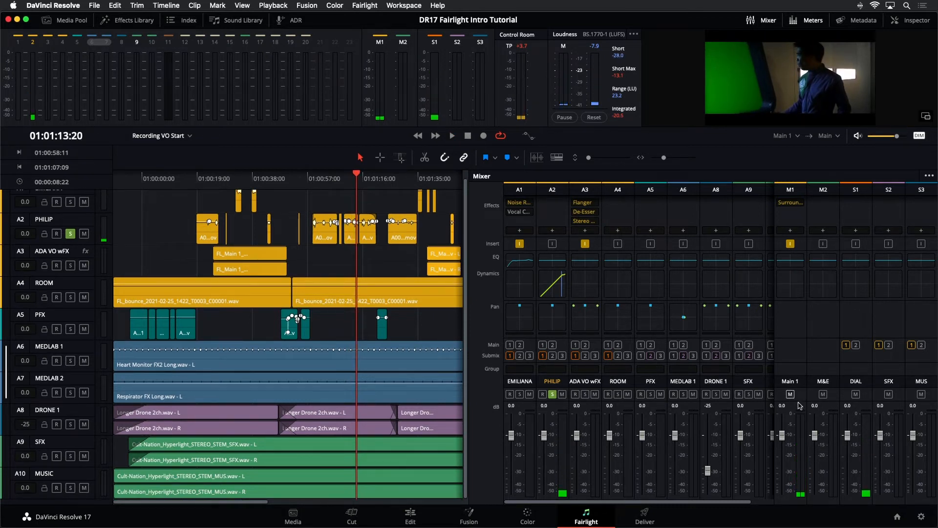
key(space)
key(space)
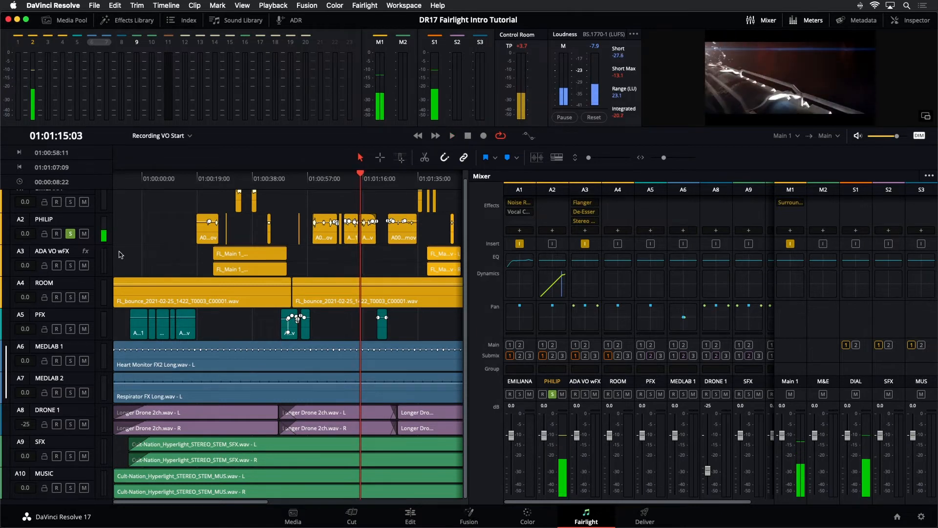
click(70, 234)
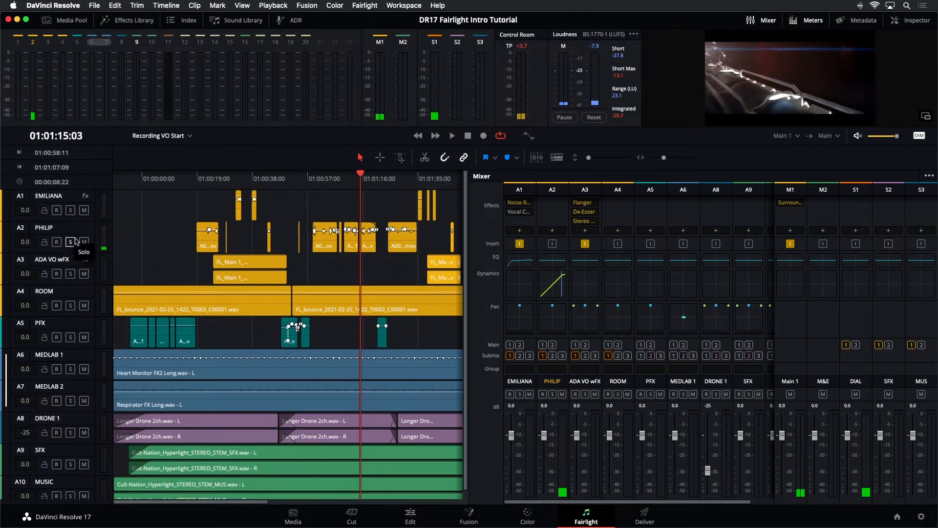
Play the full mix to check the signal reaching the DIAL, SFX and Main 1 buses
scroll(79, 245, up, 1)
key(space)
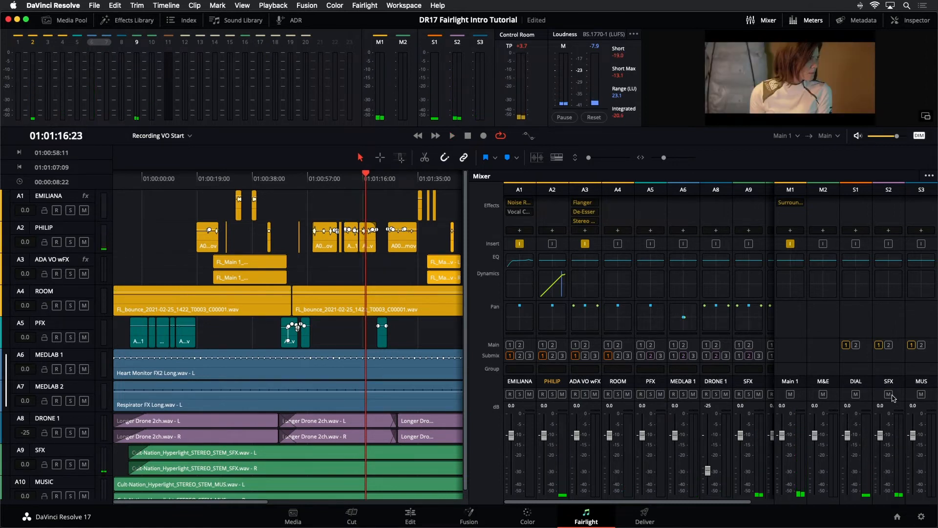
key(space)
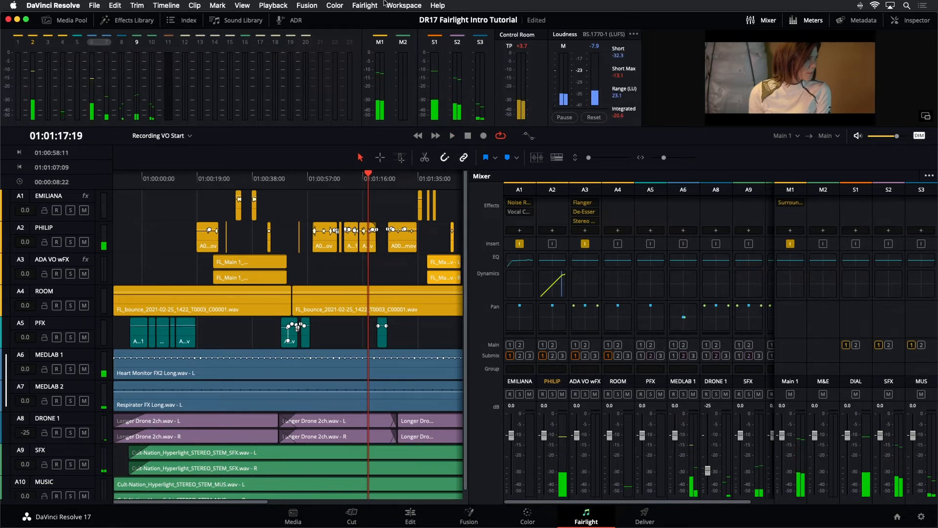
Assign the SFX and MUS sub buses to the M&E bus as well, and close Bus Assign
click(366, 5)
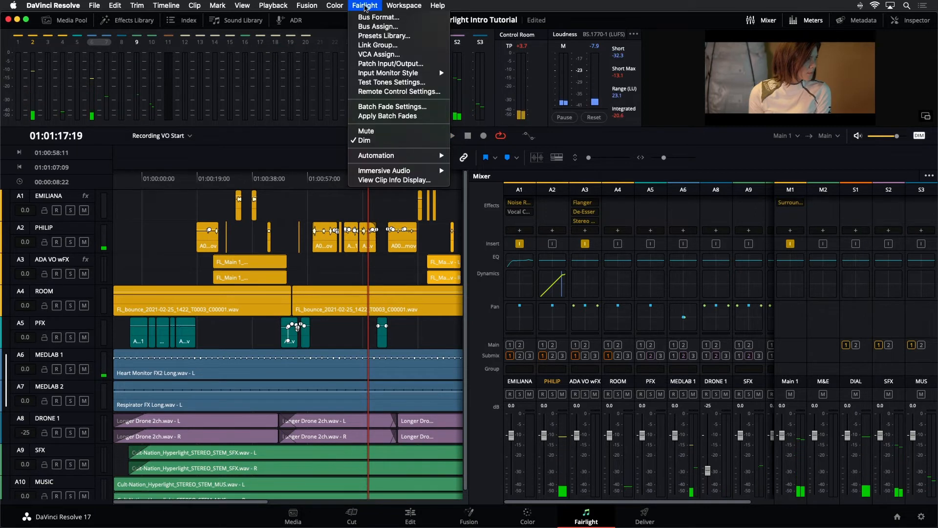
click(358, 27)
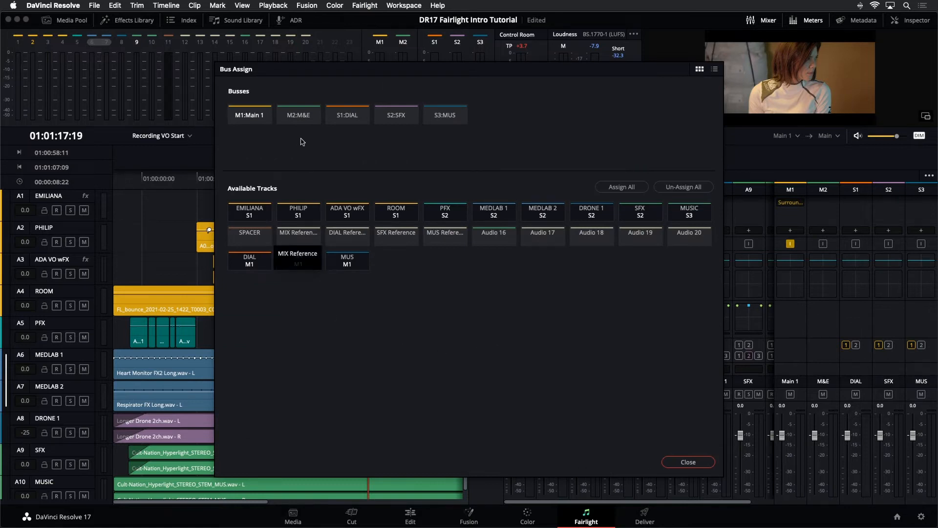
click(306, 116)
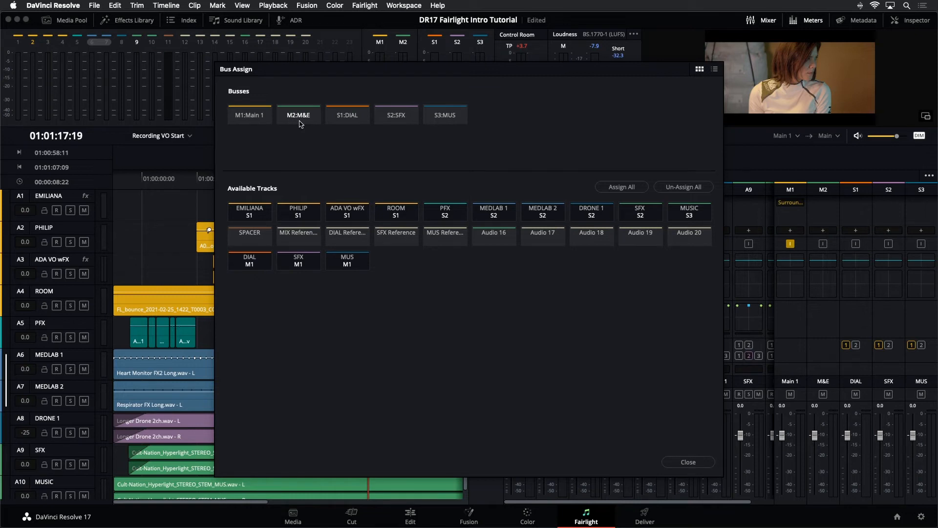
click(298, 260)
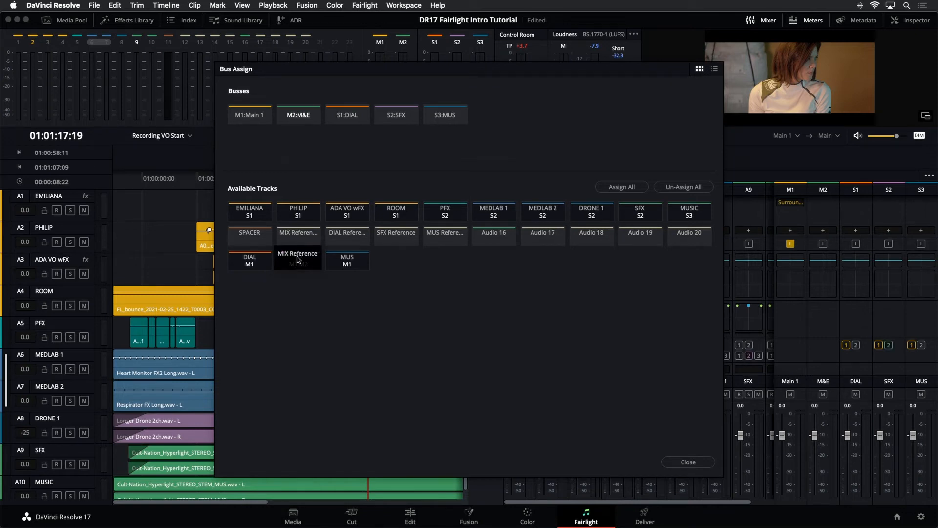
click(357, 263)
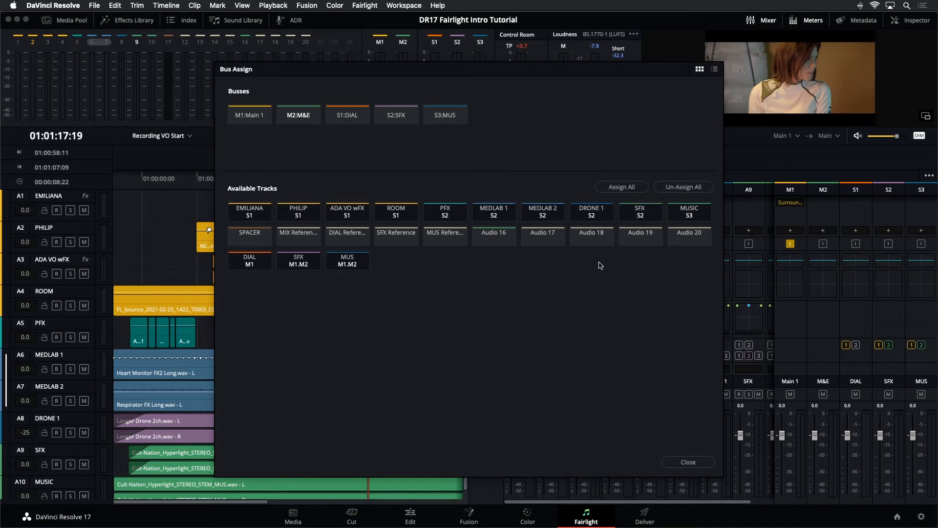
click(684, 461)
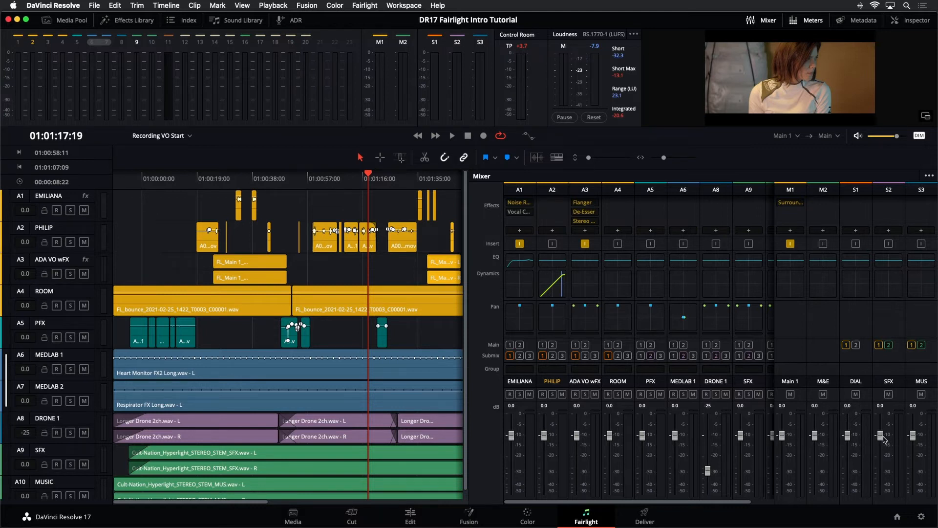
drag(881, 437, 911, 439)
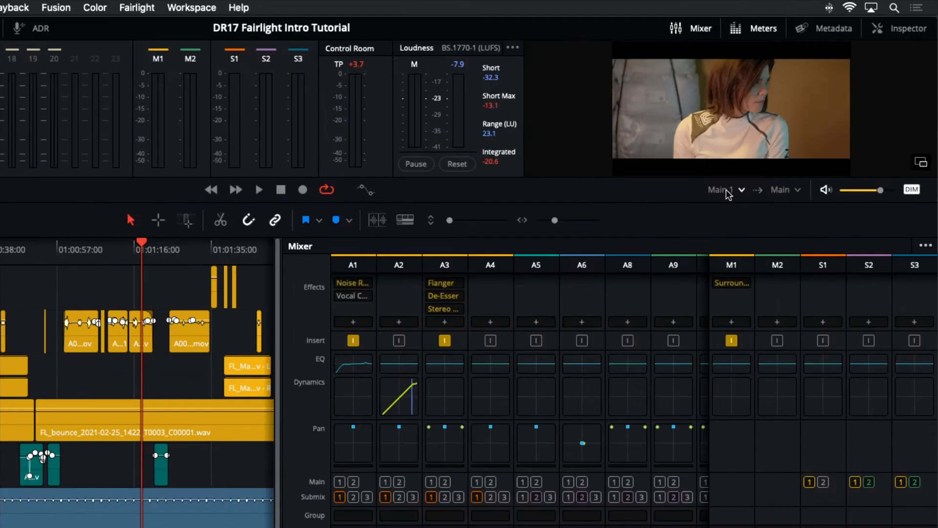
Set the monitoring source to M&E and play the timeline to hear the mix without dialogue
click(742, 190)
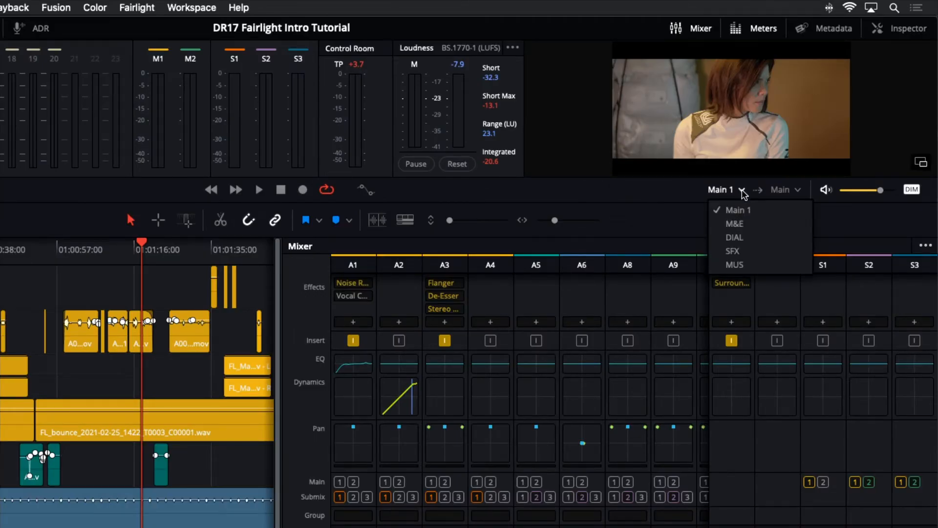
click(734, 225)
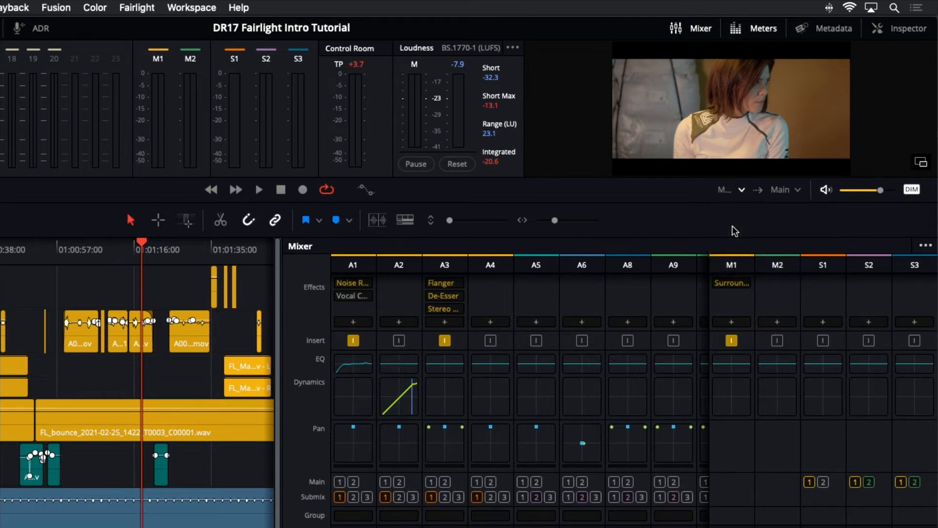
key(space)
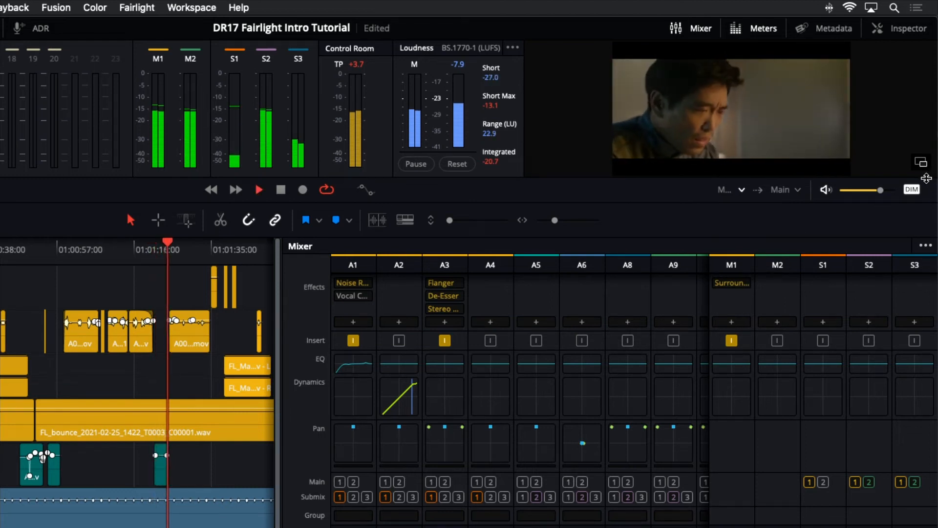
key(space)
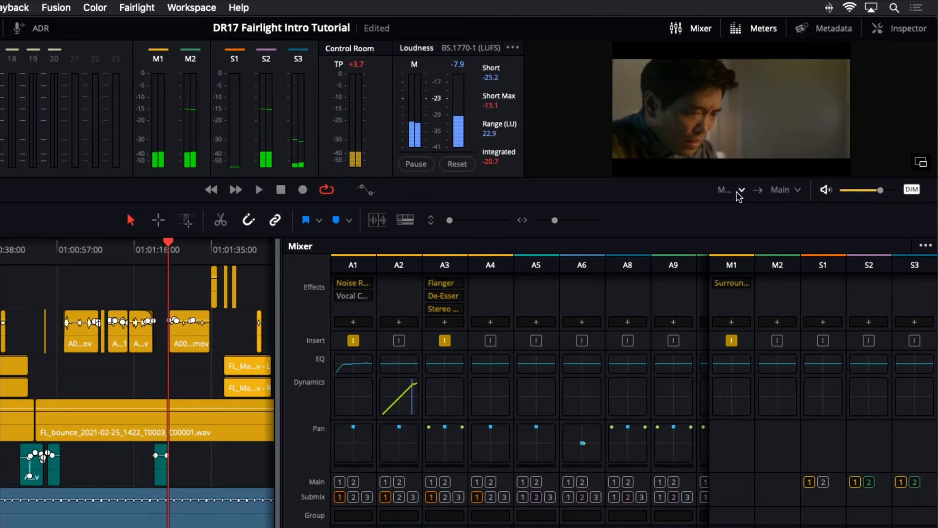
Switch the monitoring source through DIAL and SFX to MUS, and turn off the monitor dim
click(740, 194)
click(737, 237)
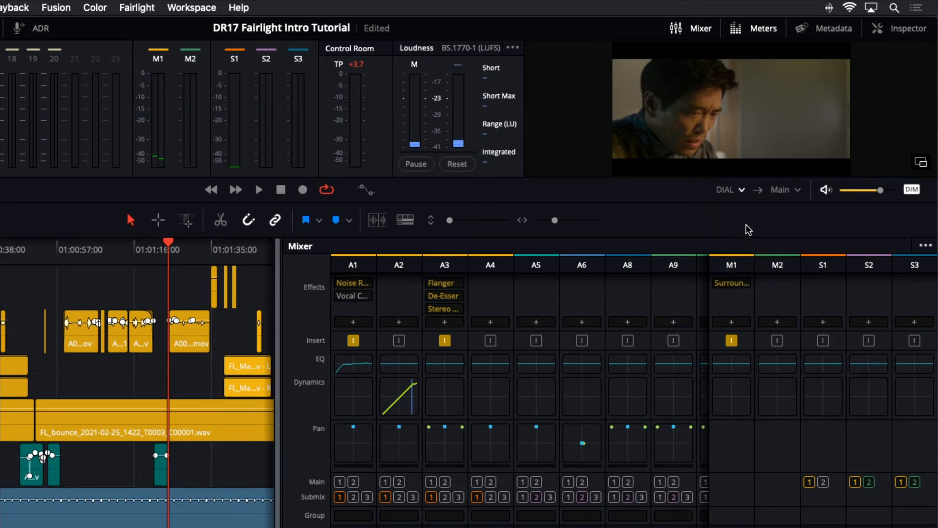
click(740, 190)
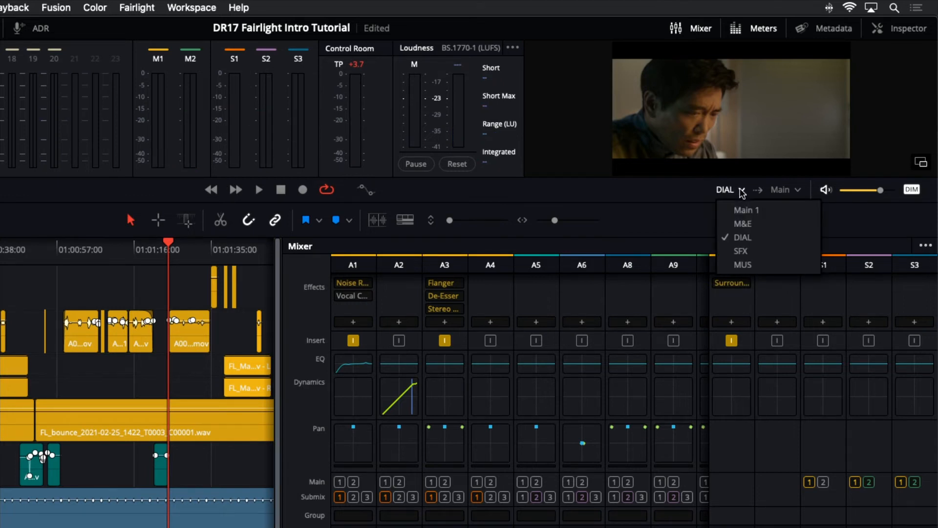
click(739, 250)
click(740, 191)
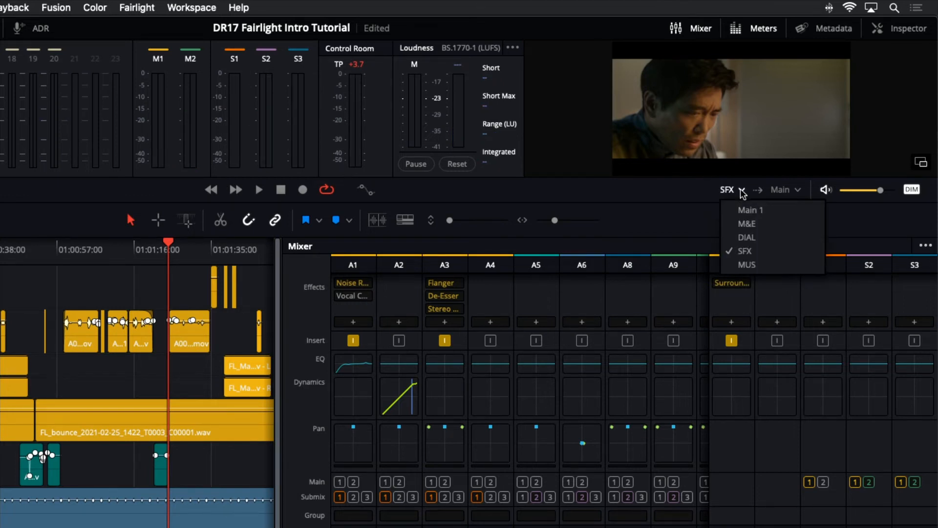
click(744, 260)
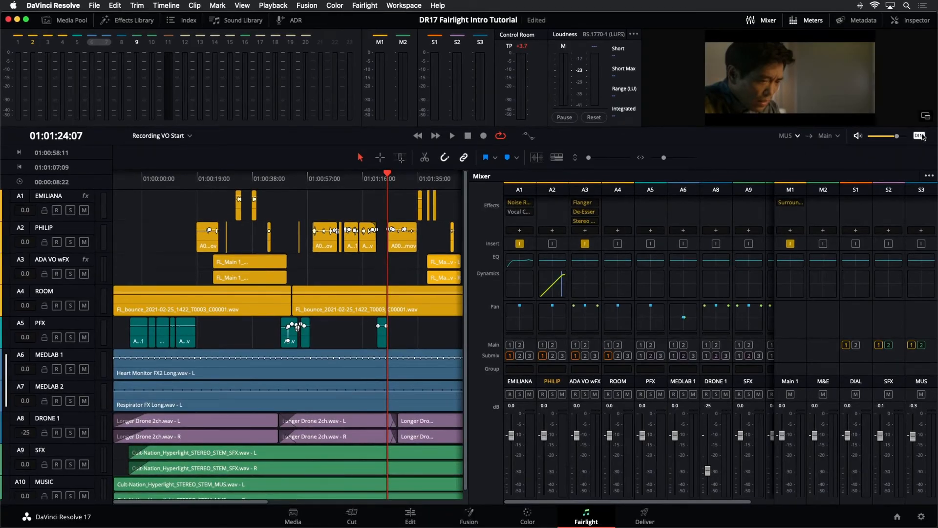
click(921, 136)
Open the "15 Automation start" timeline from the Timelines bin and play a short passage of it
drag(467, 263, 536, 306)
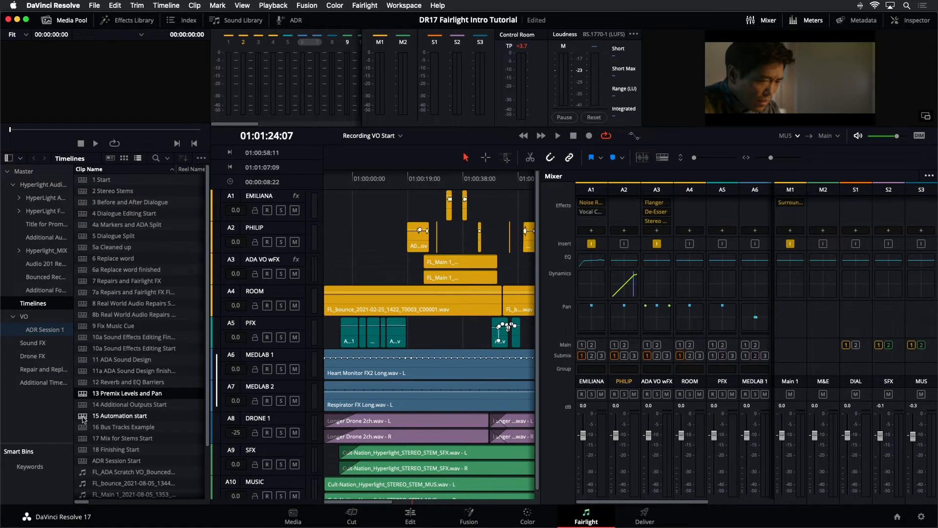
double_click(84, 416)
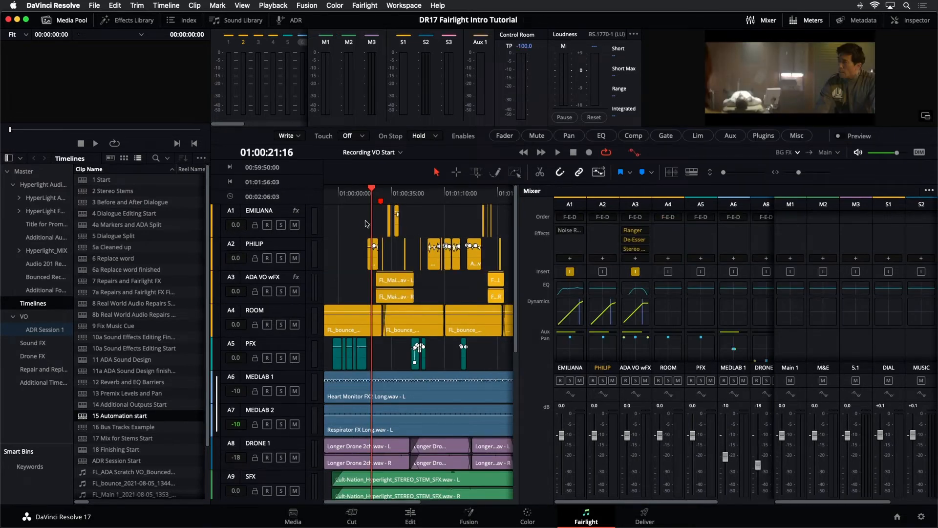
key(space)
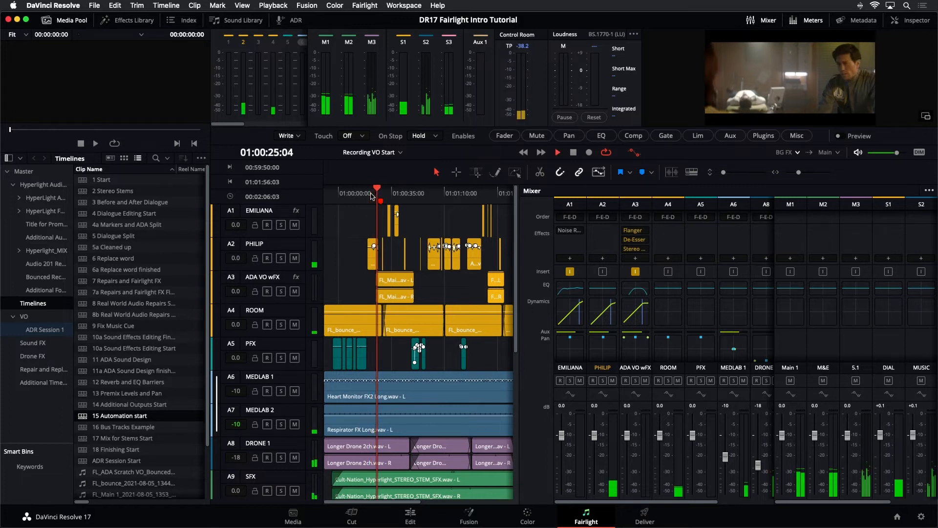
key(space)
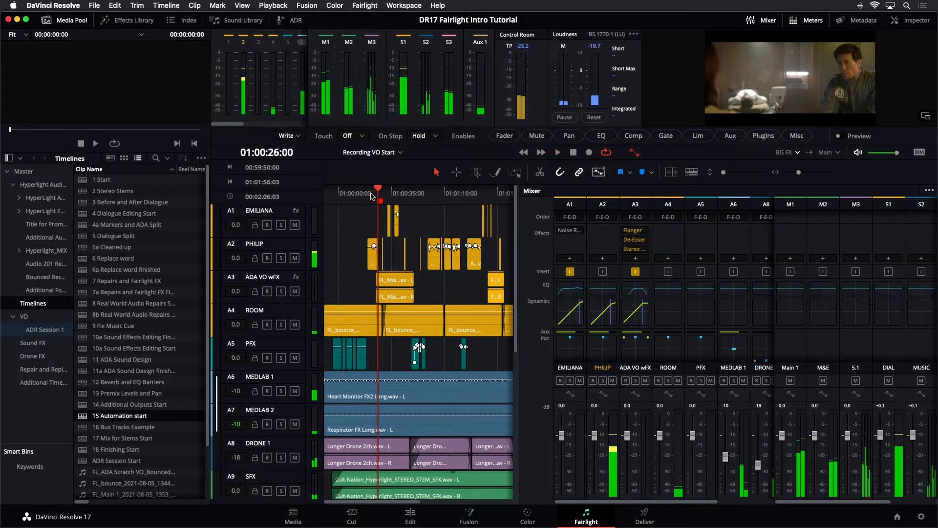
Close the Media Pool and narrow the Mixer to give the timeline more room
click(58, 19)
key(shift+z)
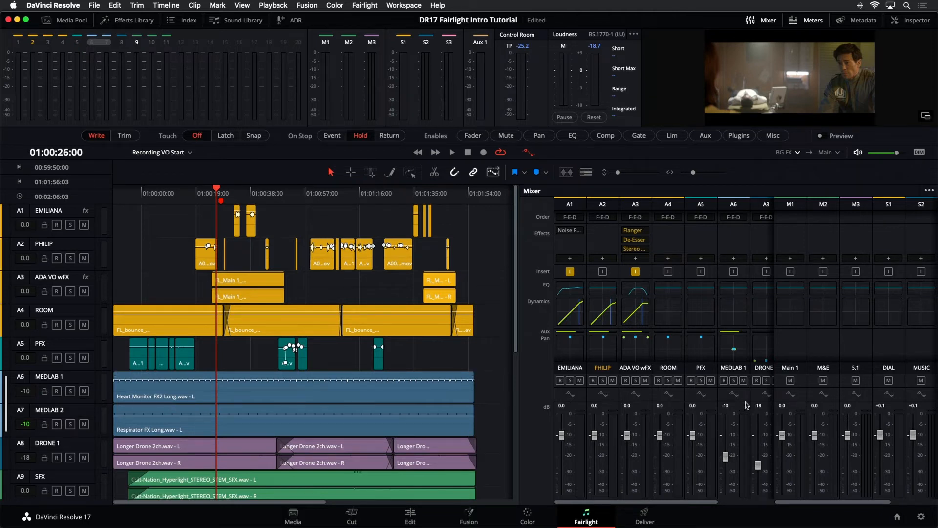
drag(520, 365, 725, 355)
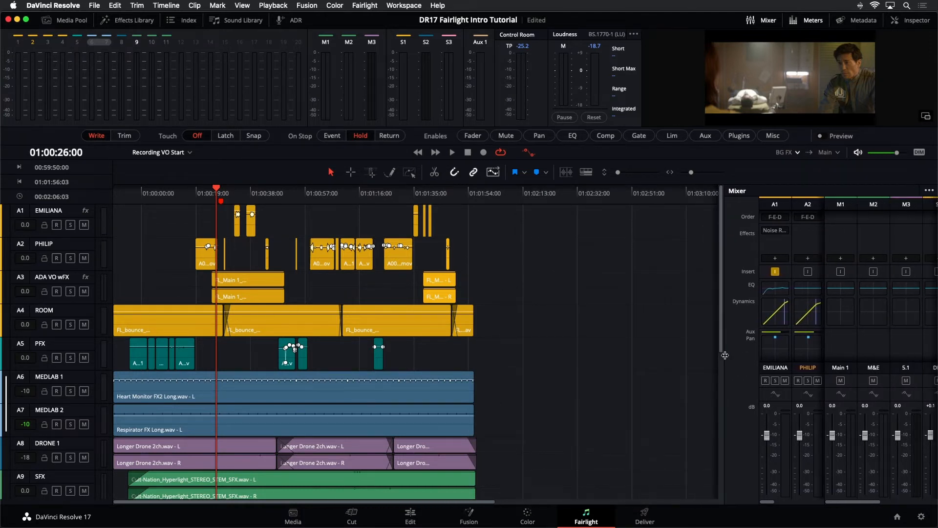
key(super+equal)
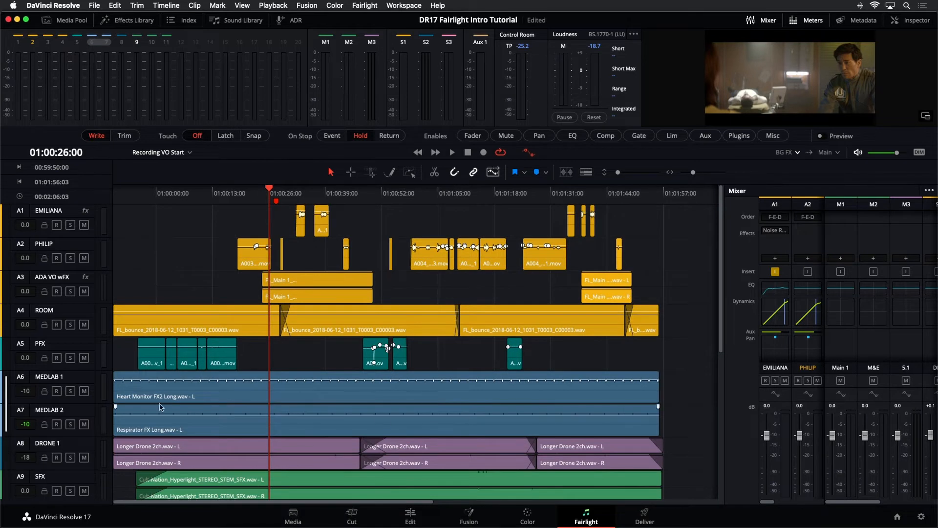
Reduce the PFX track height slightly, select the linked MEDLAB 1 and MEDLAB 2 tracks, and enlarge the timeline view
drag(89, 372, 89, 369)
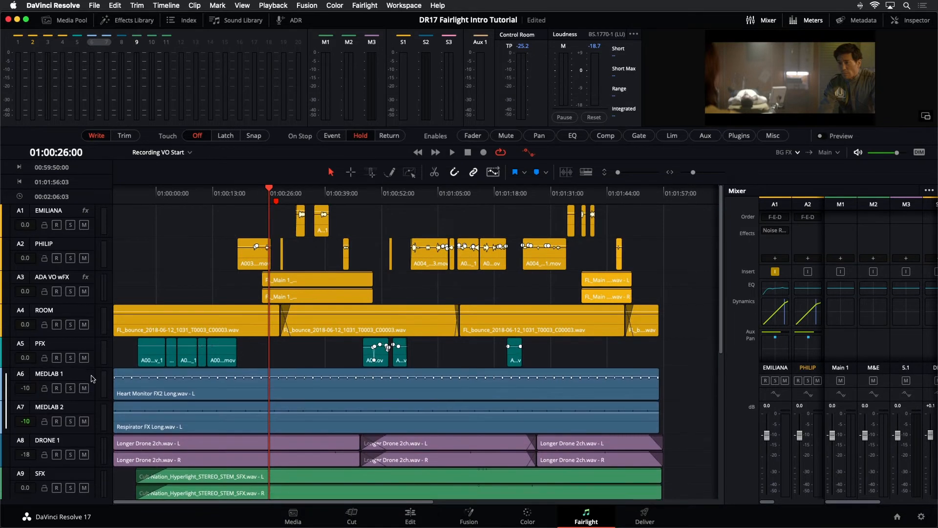
click(94, 418)
key(super+equal)
key(super+equal)
key(super+equal)
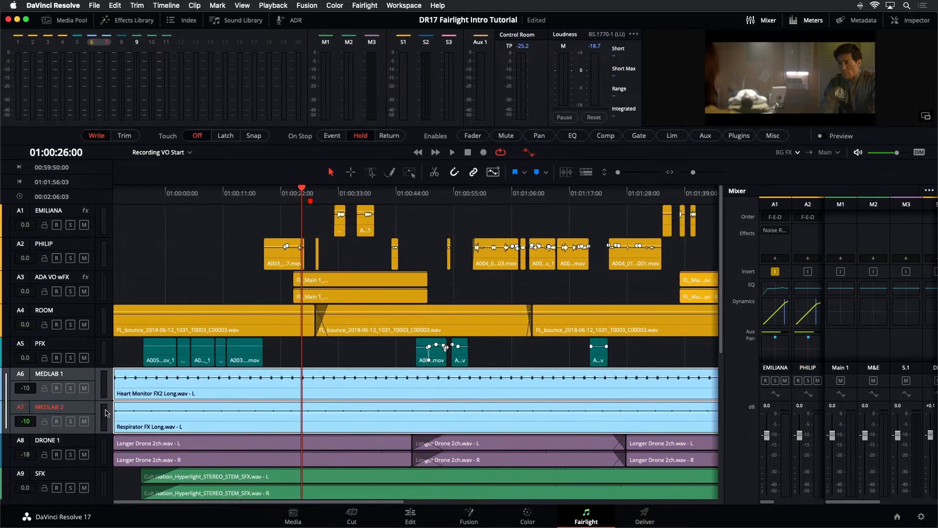
Enlarge the timeline tracks so the MEDLAB 1 and MEDLAB 2 waveforms fill most of the view
scroll(107, 414, up, 5)
scroll(108, 414, up, 3)
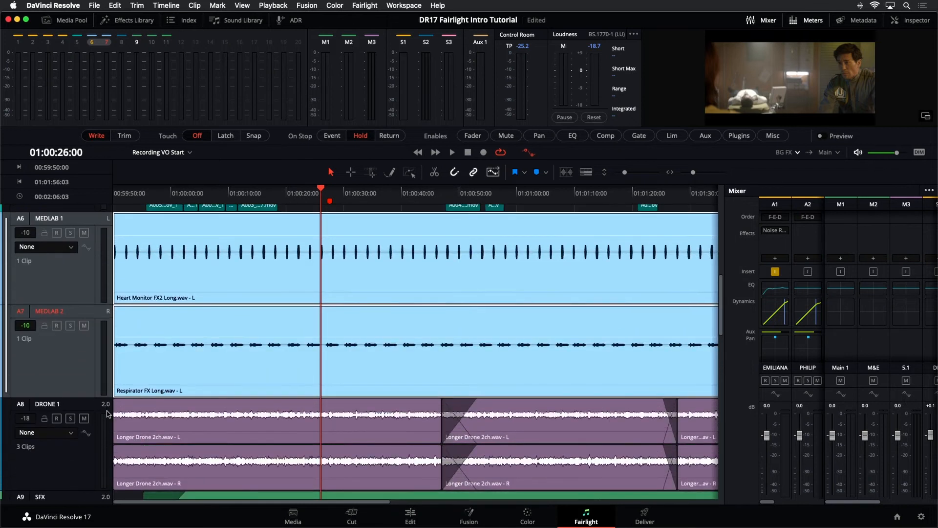
scroll(108, 414, down, 3)
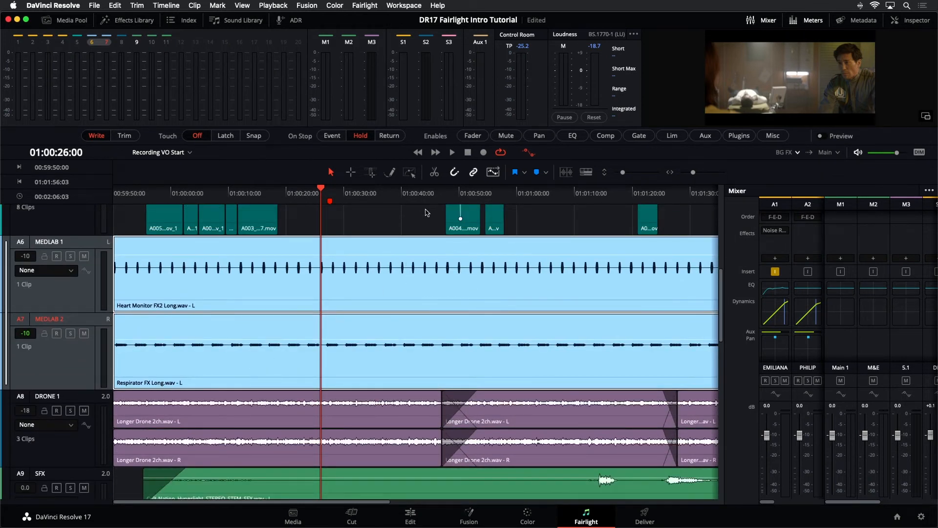
Toggle the automation controls off and back on twice
click(527, 152)
click(528, 138)
click(531, 153)
click(529, 139)
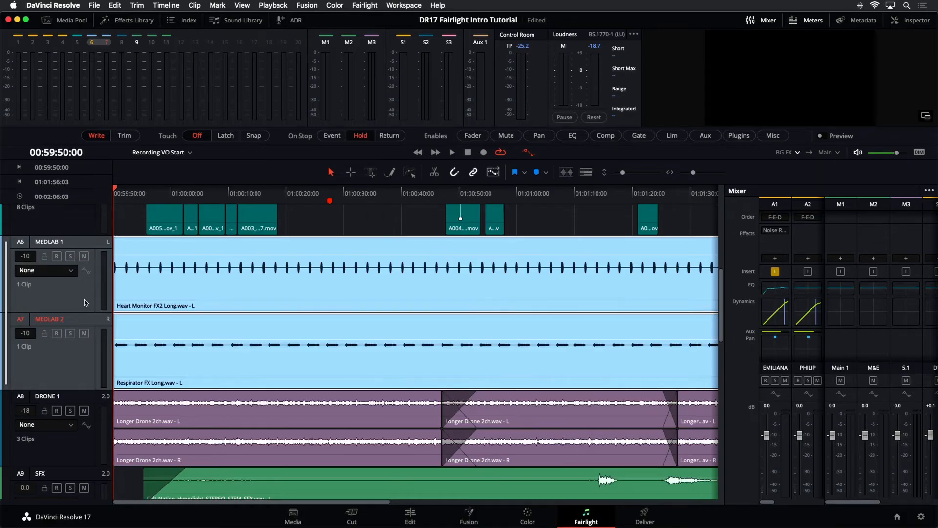
Select the MEDLAB 1 track and enable Fader as the parameter for automation
click(85, 302)
click(458, 138)
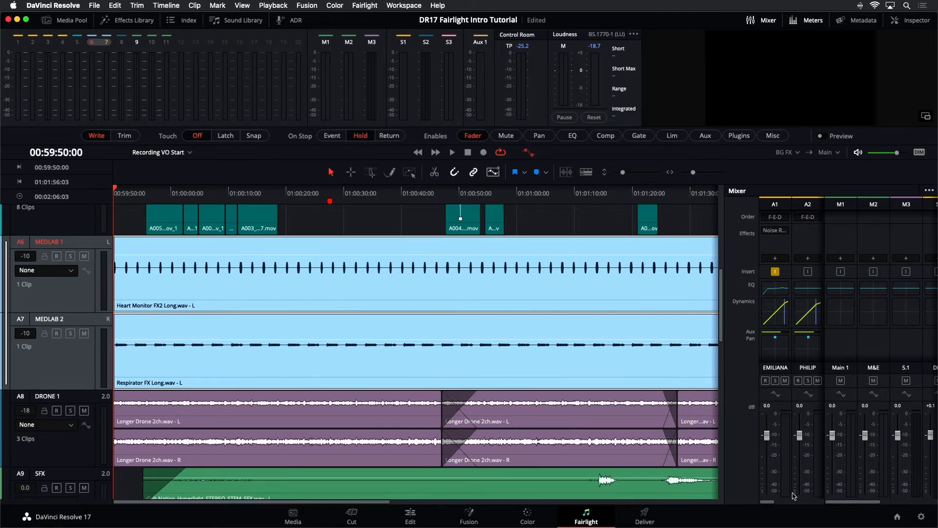
Expand the mixer's track section to reach the MEDLAB 1 strip, and set its fader to -9.0 dB
click(838, 487)
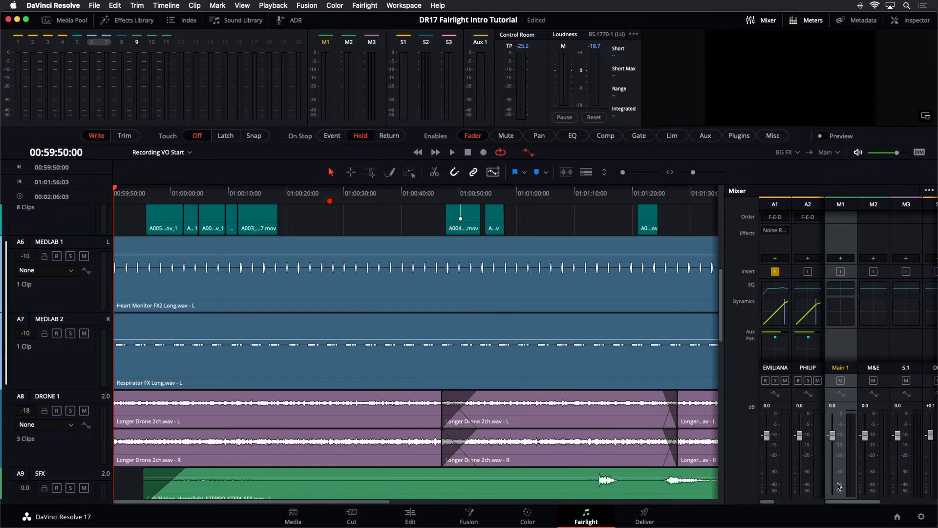
drag(825, 486, 933, 467)
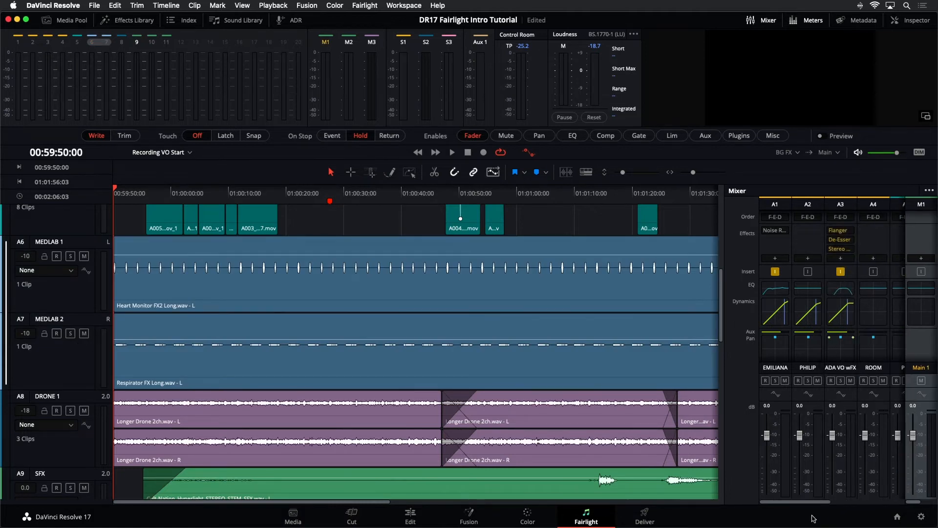
drag(797, 504, 842, 492)
click(848, 413)
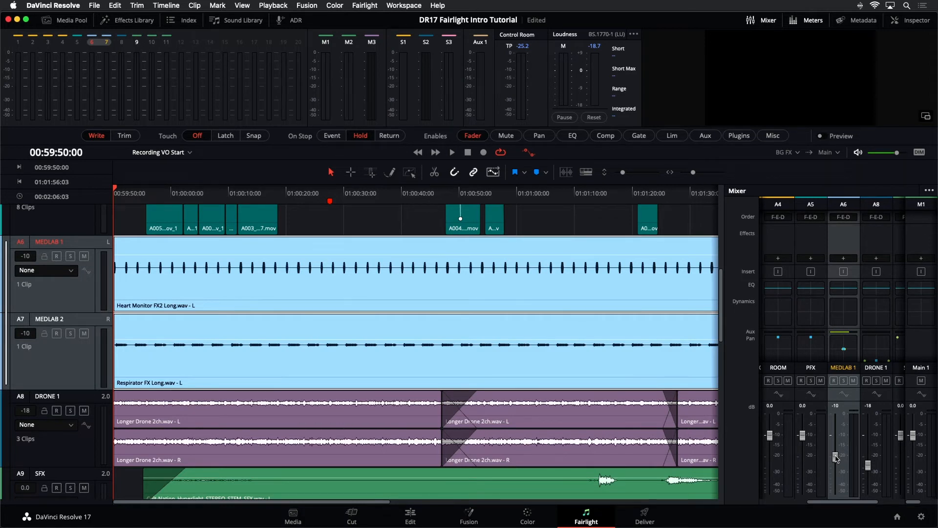
mouse_move(835, 458)
mouse_down()
mouse_move(836, 482)
mouse_move(834, 454)
mouse_up()
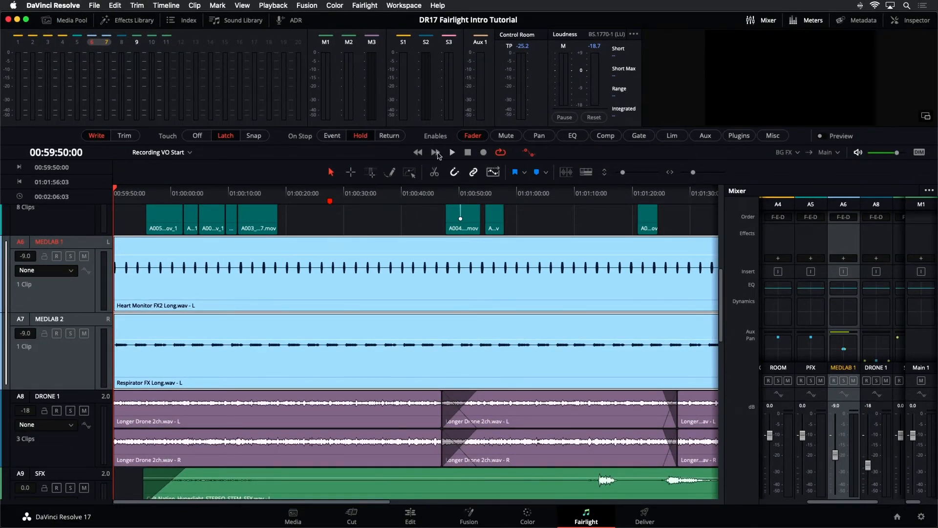
Display the Fader Level automation curve on the MEDLAB 1 track and arm the track for automation
click(63, 275)
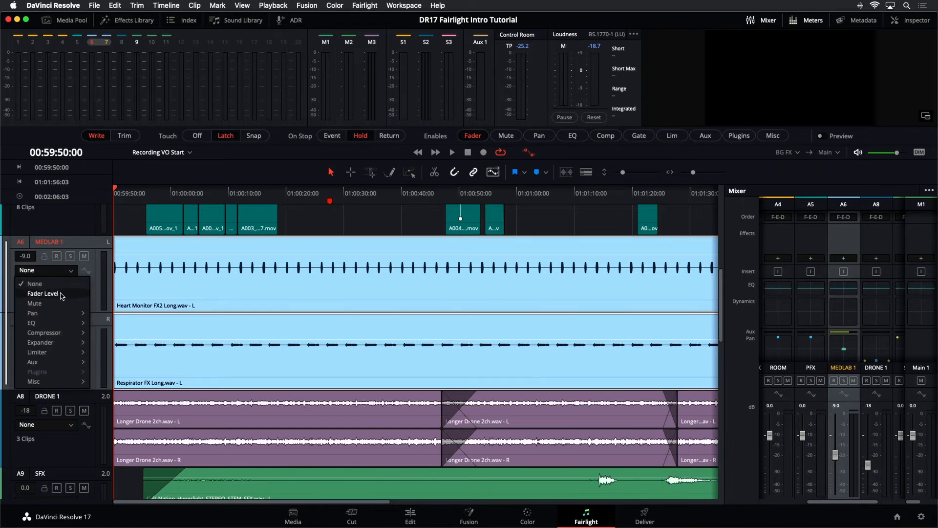
click(61, 295)
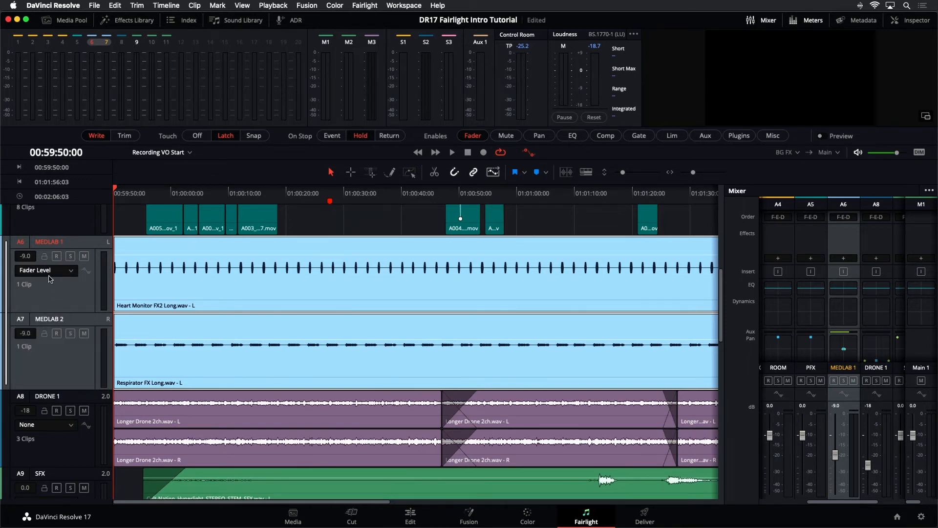
click(86, 272)
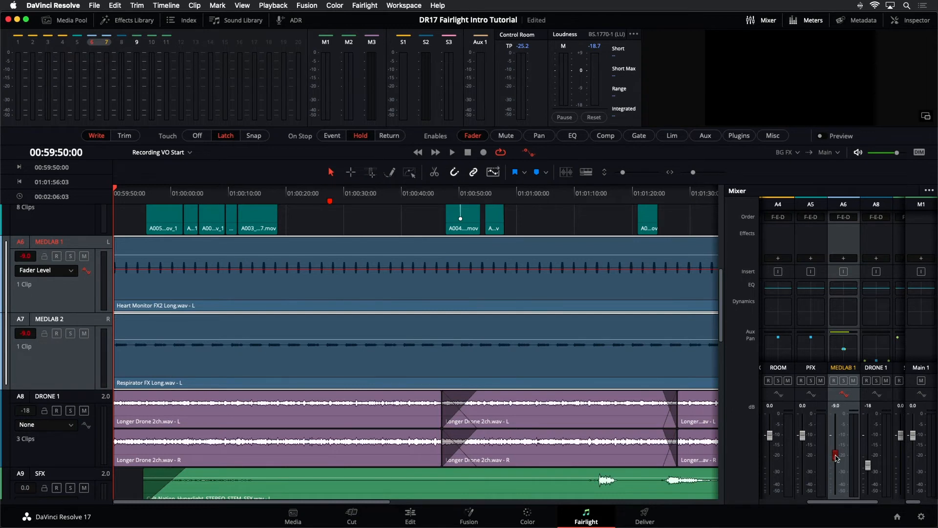
Record fader automation on MEDLAB 1 during playback from the timeline start, lowering the fader to -21 dB before stopping
key(space)
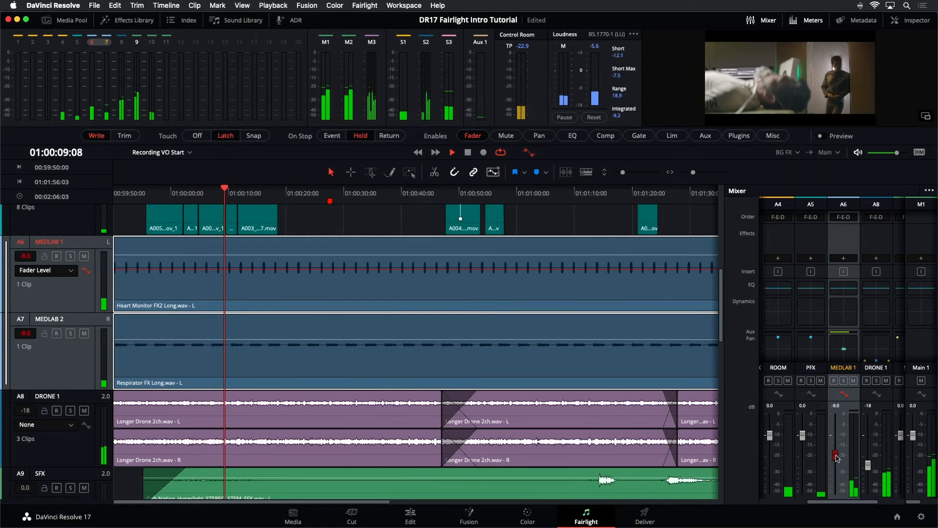
drag(837, 458, 841, 472)
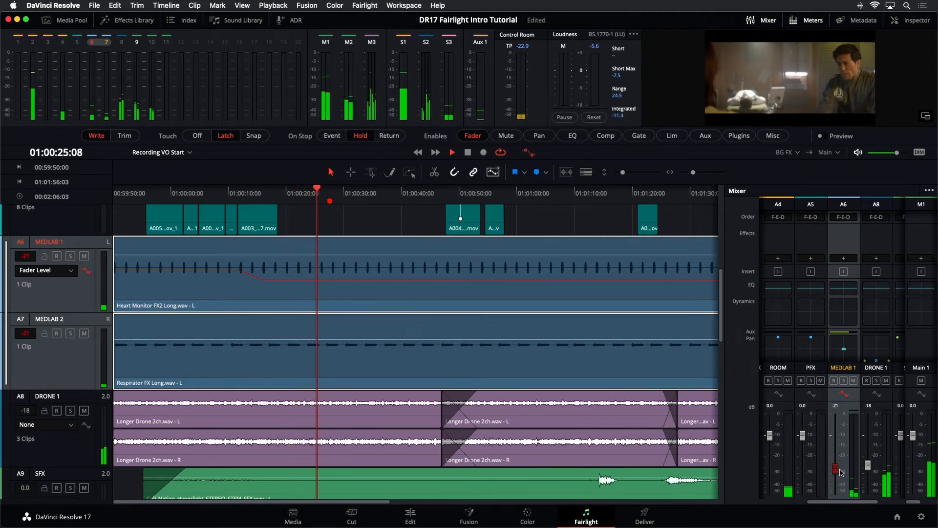
key(space)
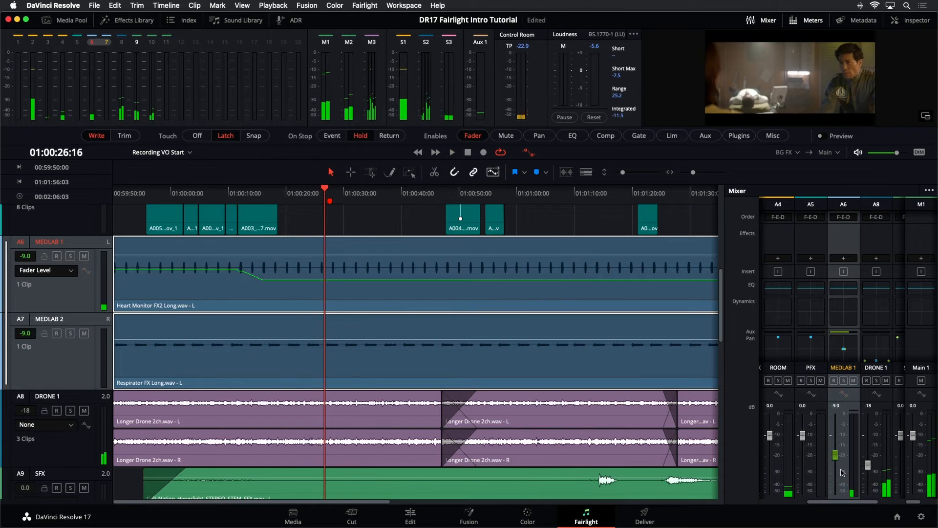
Switch the monitored bus from BG FX to Main 1 and play back the opening with the recorded fader move
scroll(304, 321, up, 6)
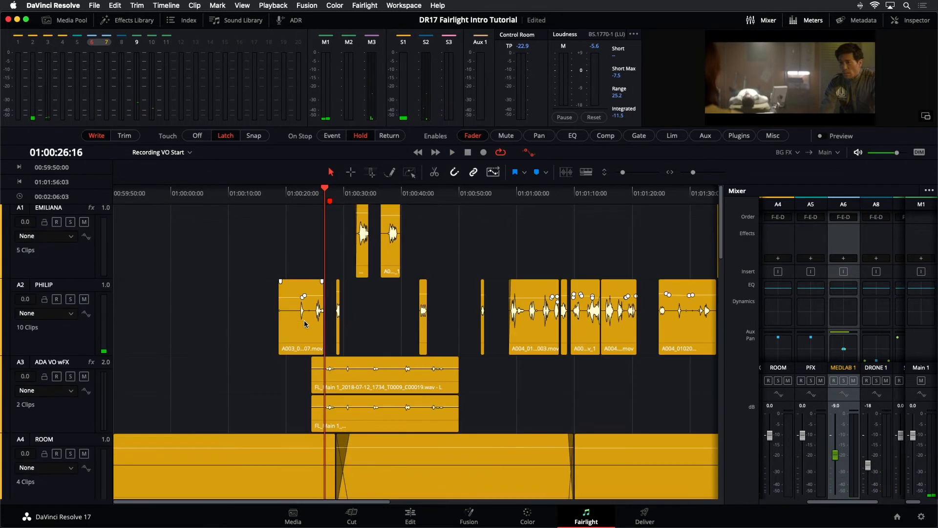
scroll(304, 321, down, 4)
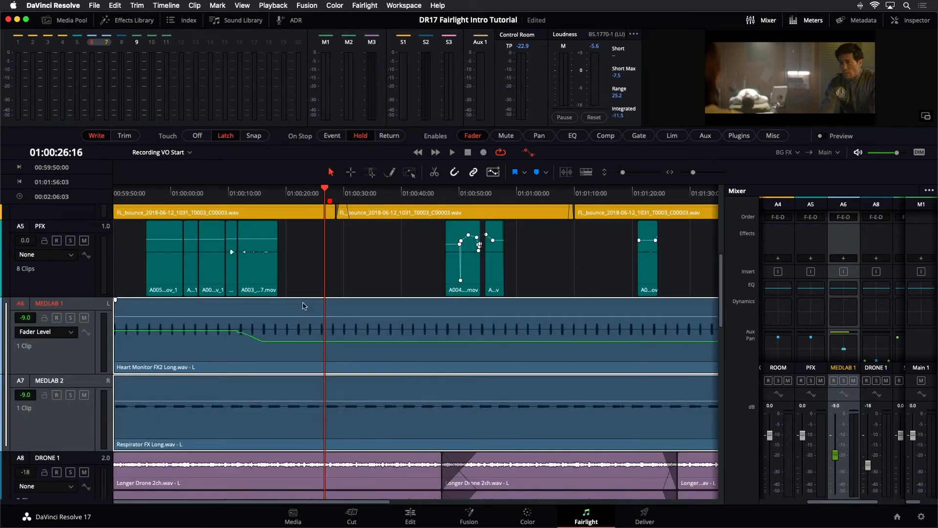
scroll(304, 308, up, 2)
scroll(304, 307, down, 2)
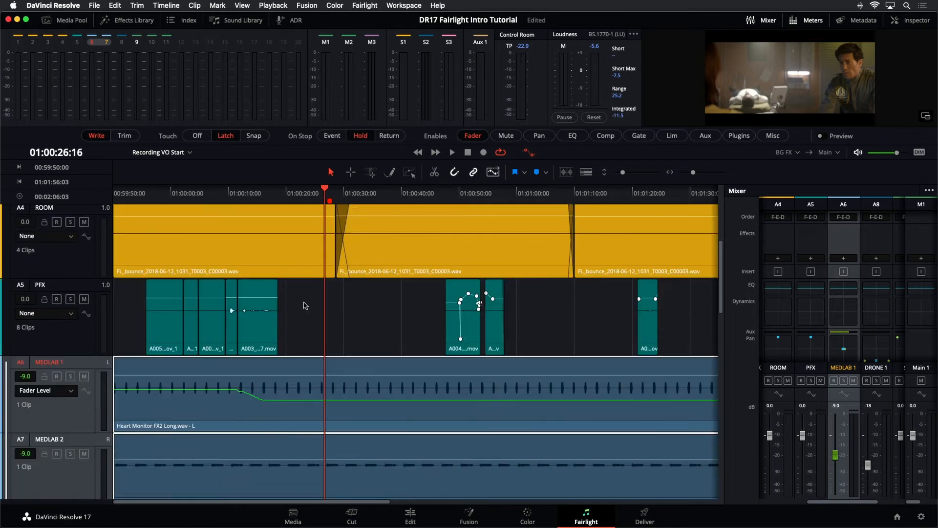
click(797, 152)
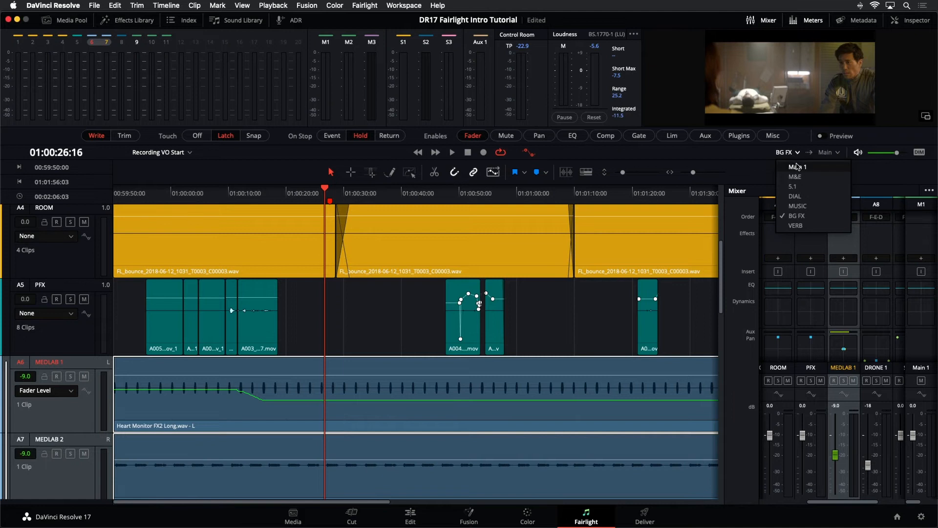
click(796, 167)
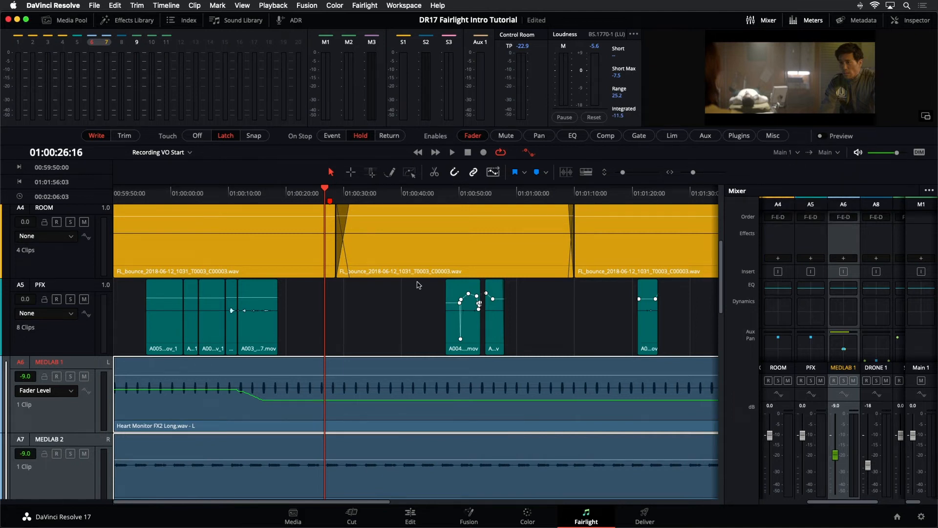
click(180, 197)
key(space)
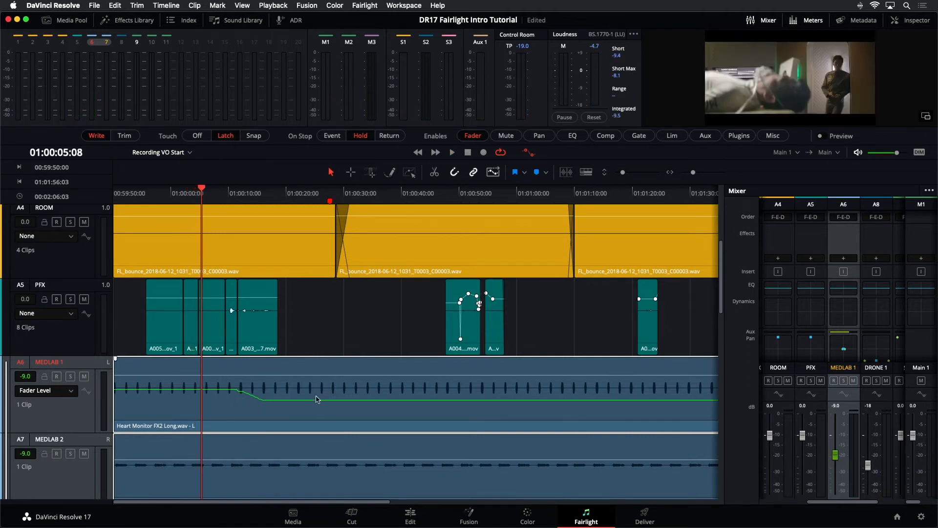
Browse the MEDLAB 1 track's automation parameters, then open its Audio Pan window and reposition it
scroll(318, 399, down, 4)
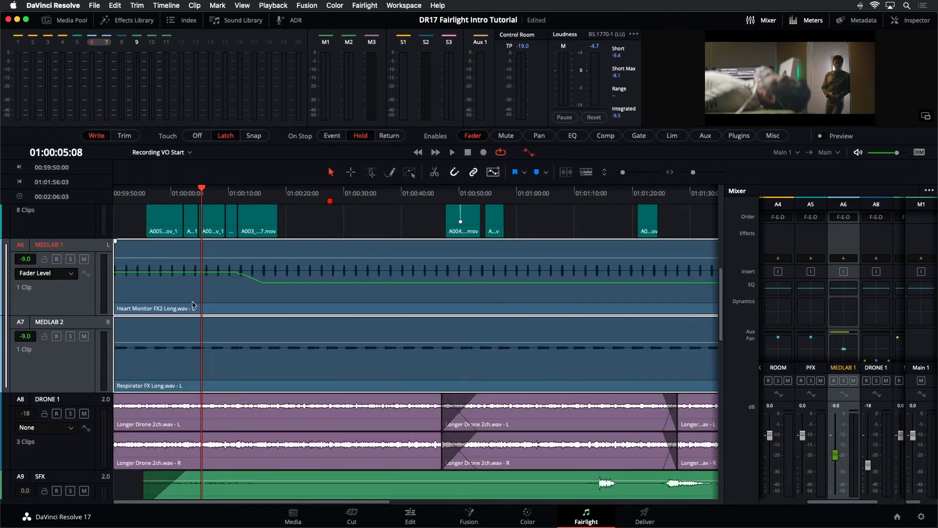
click(67, 276)
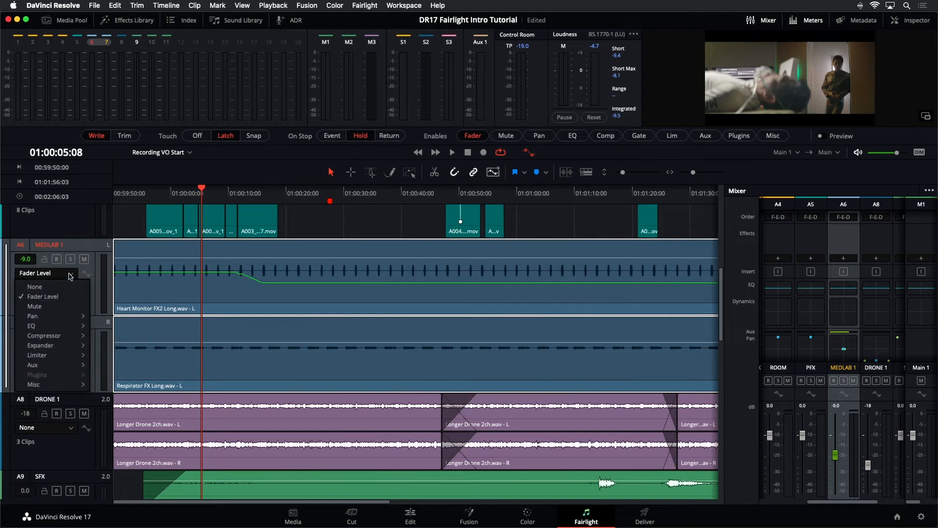
mouse_move(62, 317)
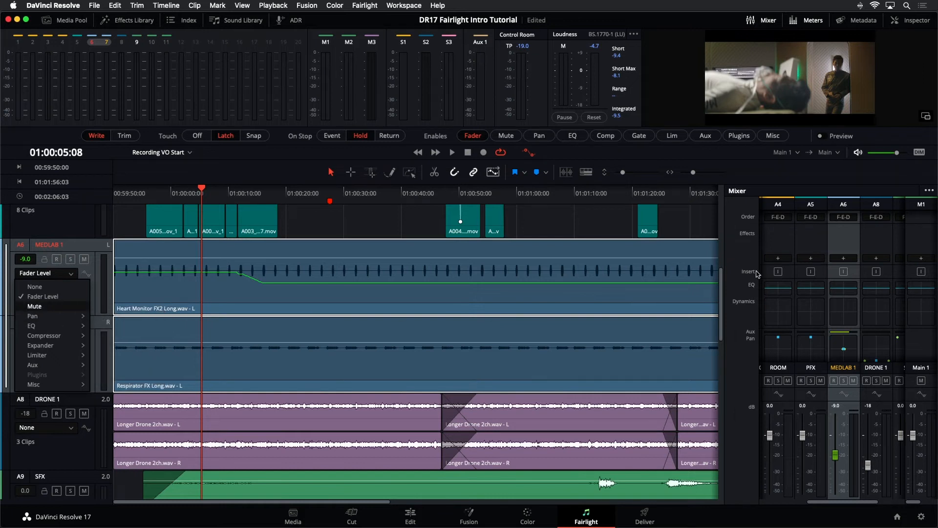
click(833, 332)
double_click(834, 333)
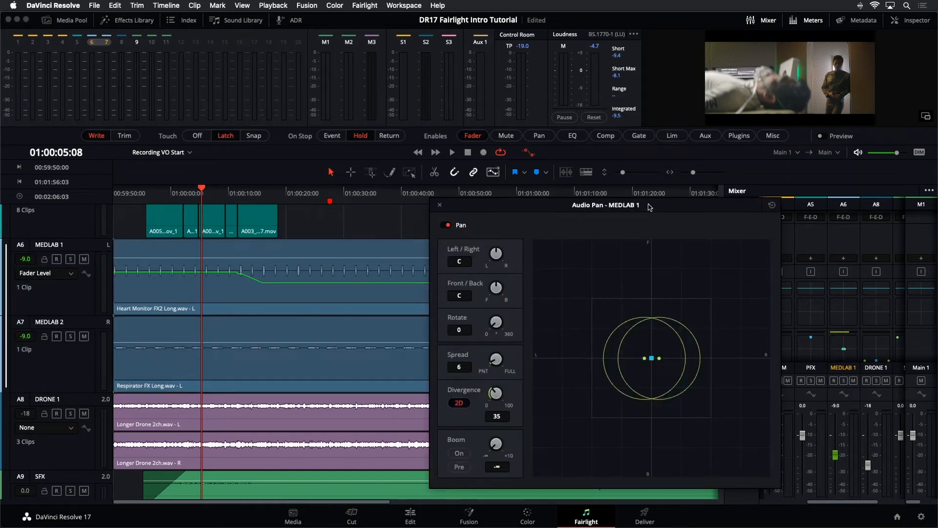
drag(650, 204, 681, 171)
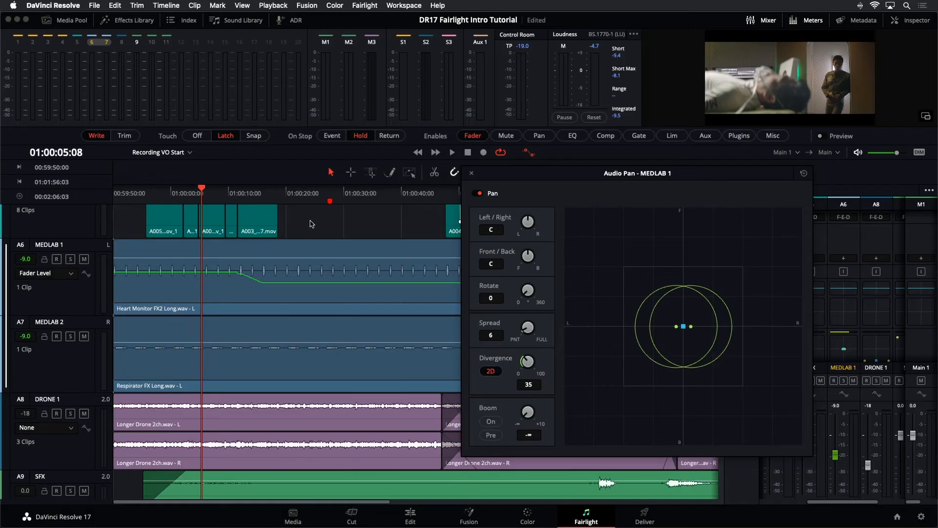
Park the playhead at 01:00:27:15 and shift the Audio Pan window slightly lower
click(324, 195)
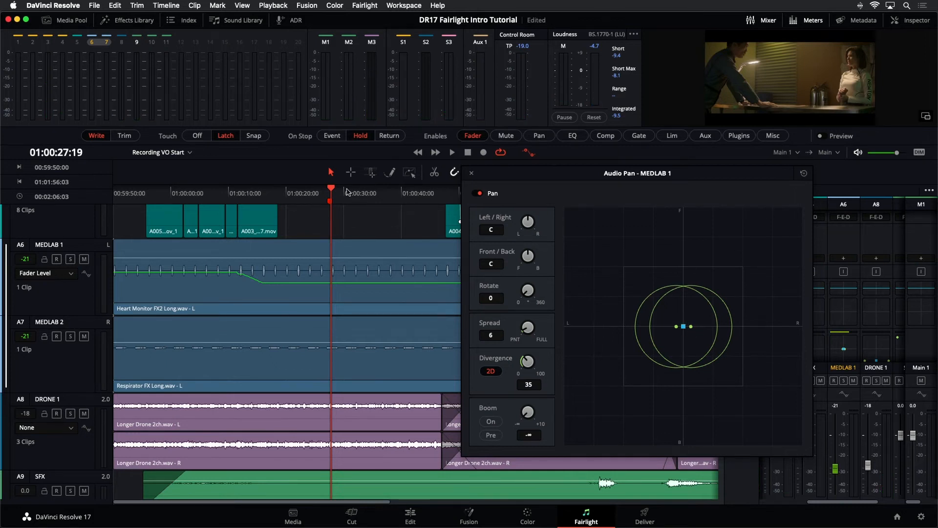
click(330, 192)
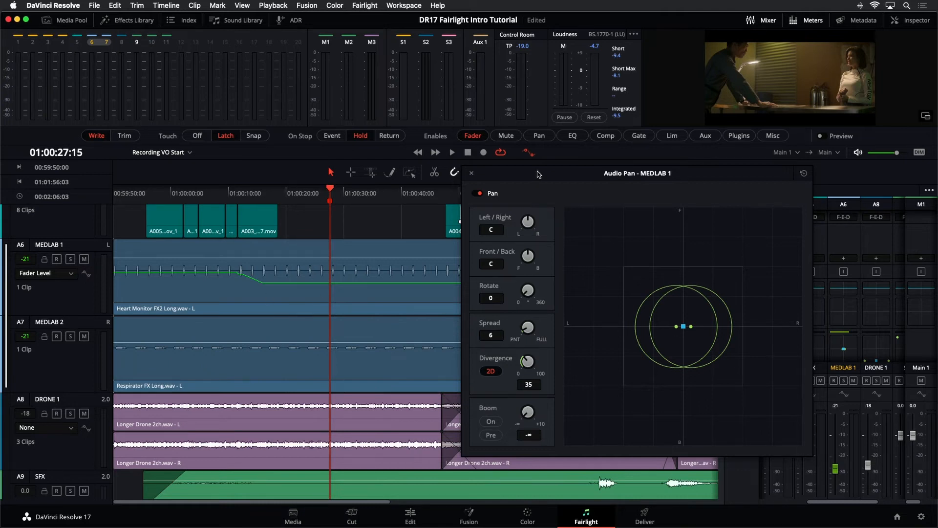
drag(538, 175, 536, 180)
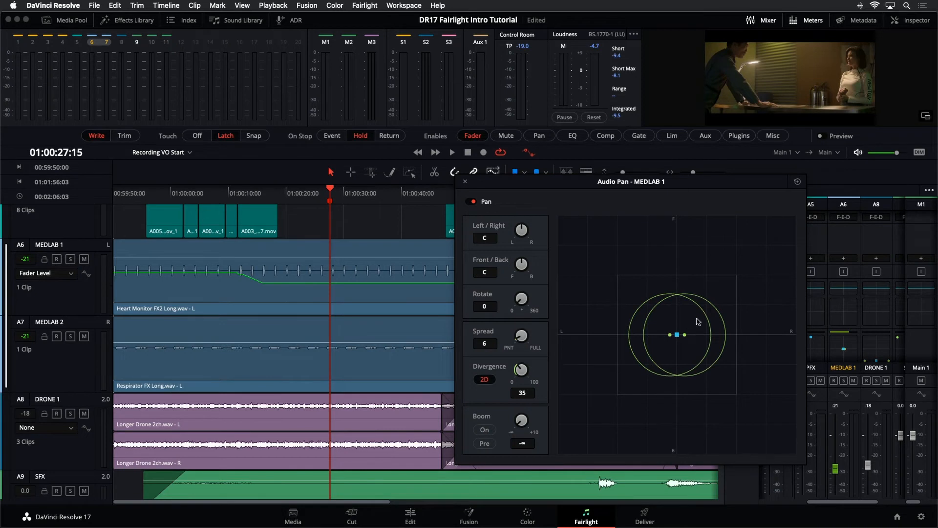
Enable Pan instead of Fader for automation and set the On Stop behaviour to Event
click(540, 136)
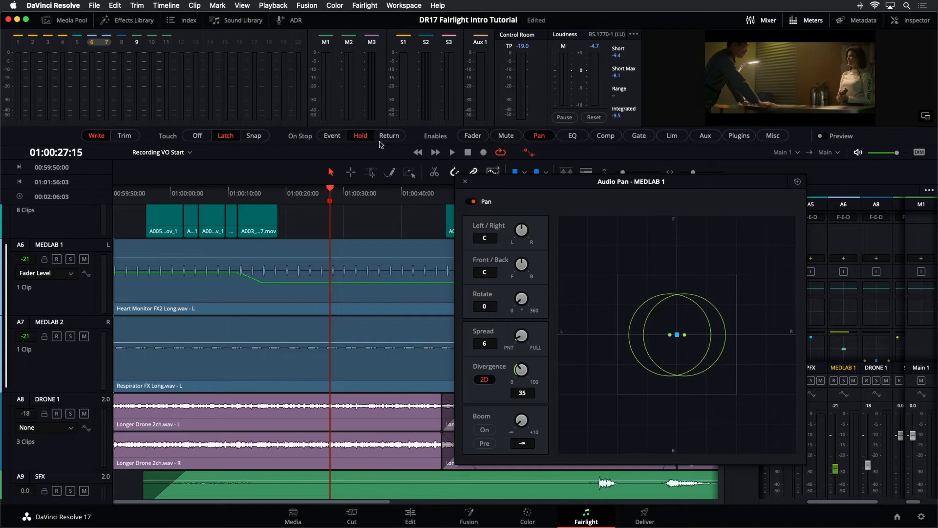
click(328, 140)
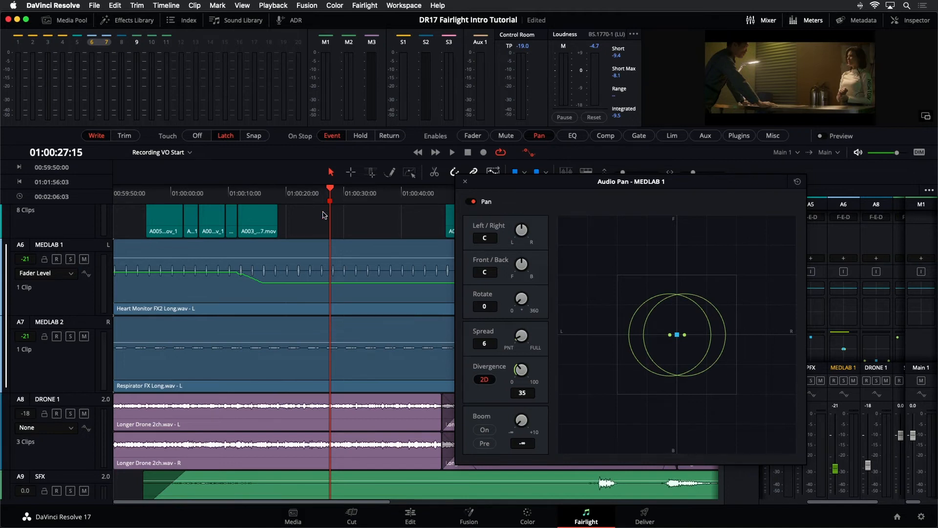
Display the L/R Pan automation curve on the MEDLAB 1 track and arm the track for automation
click(70, 275)
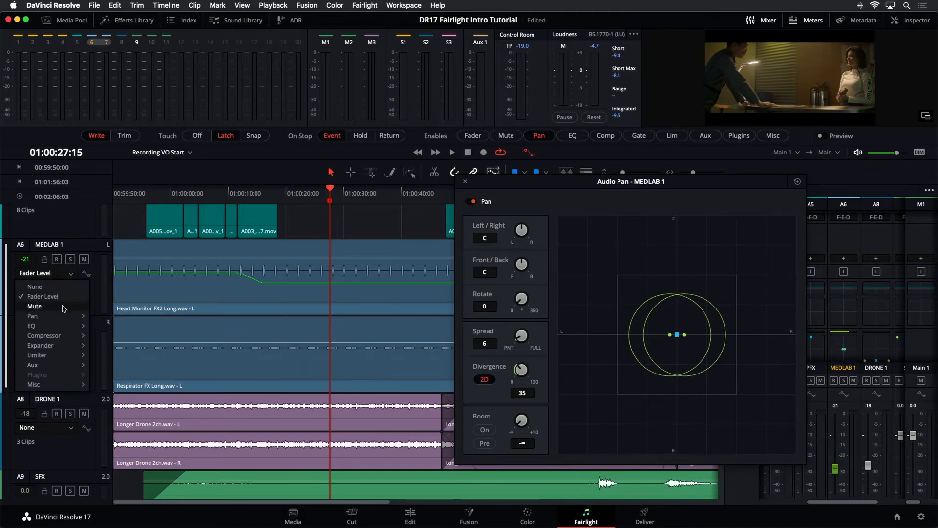
mouse_move(51, 319)
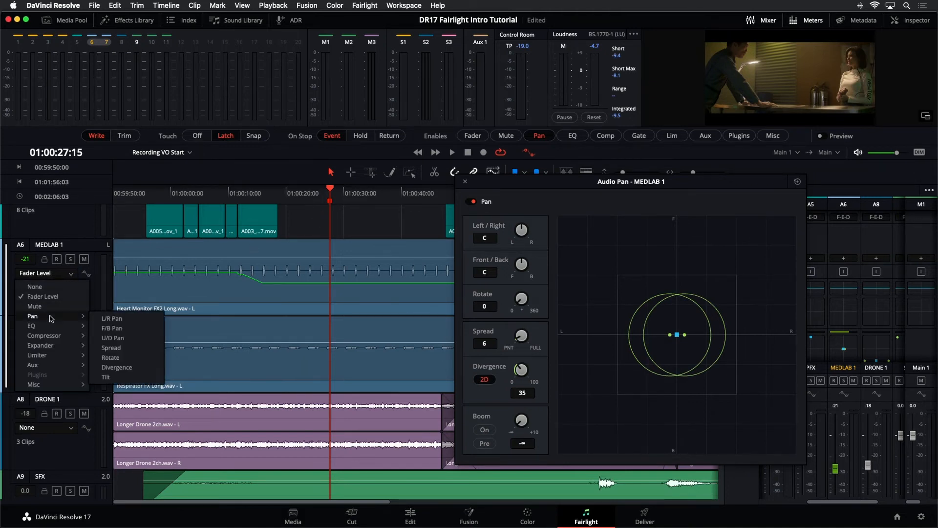
click(119, 323)
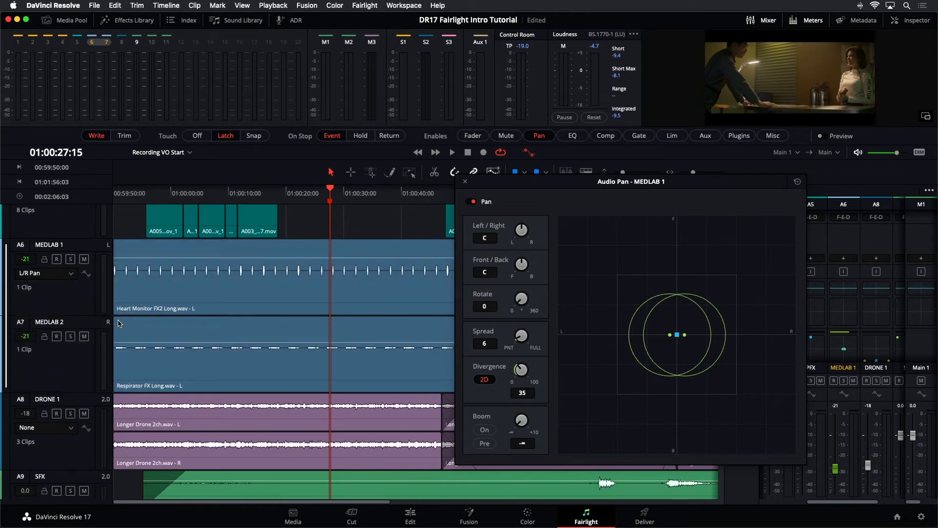
click(86, 275)
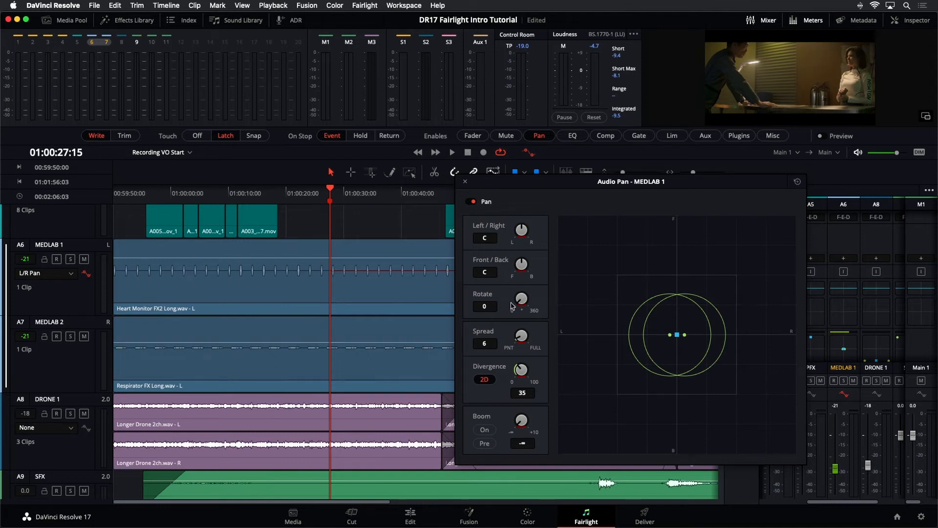
Add an L/R Pan keyframe at the playhead on the MEDLAB 1 track with the Pencil tool
click(391, 174)
click(332, 271)
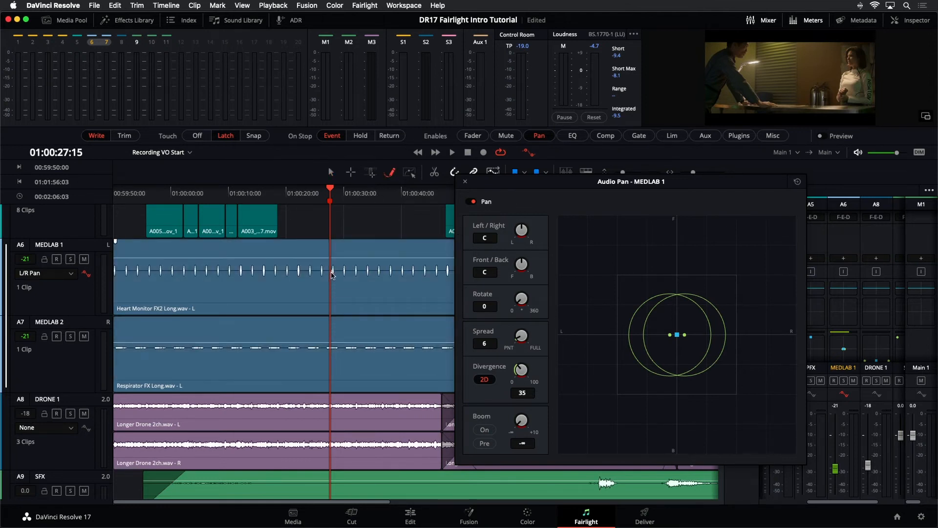
click(334, 272)
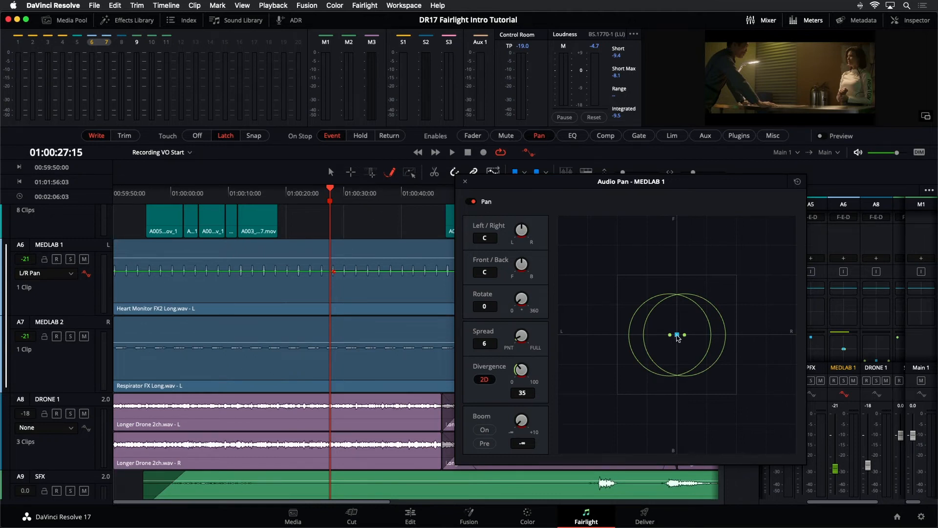
Display the F/B Pan curve on the MEDLAB 1 track and add a keyframe to it at the playhead
click(55, 276)
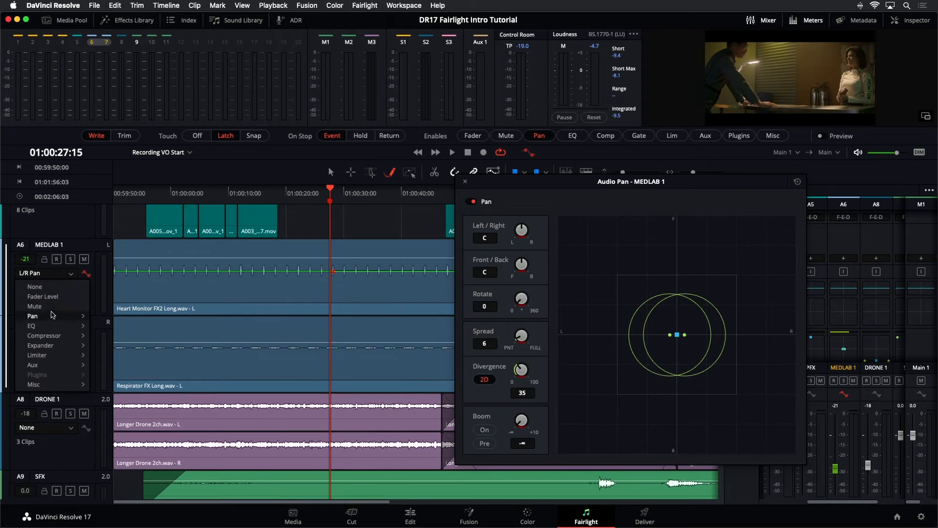
mouse_move(54, 316)
click(110, 328)
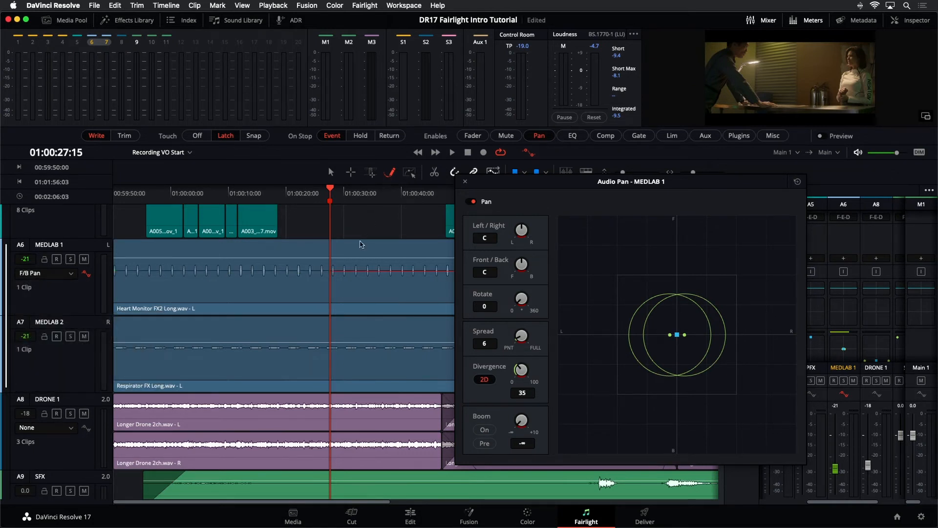
click(331, 273)
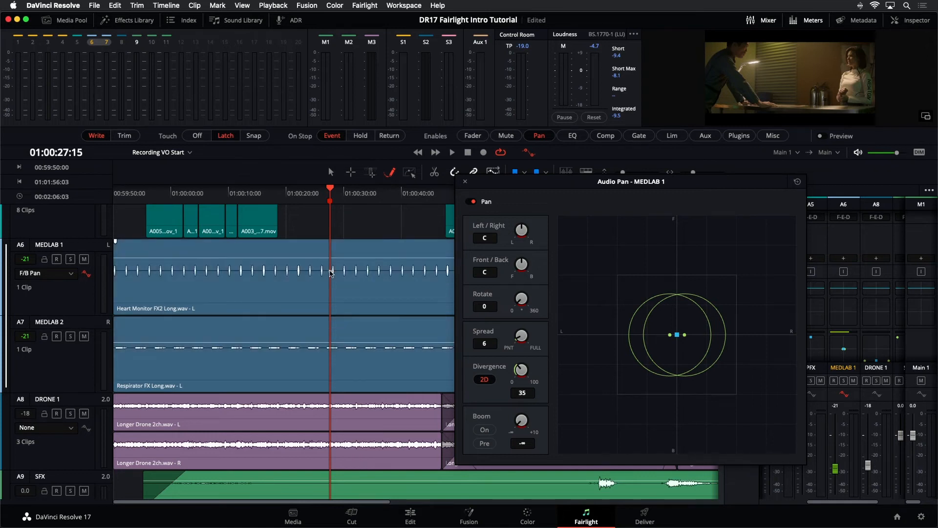
click(332, 272)
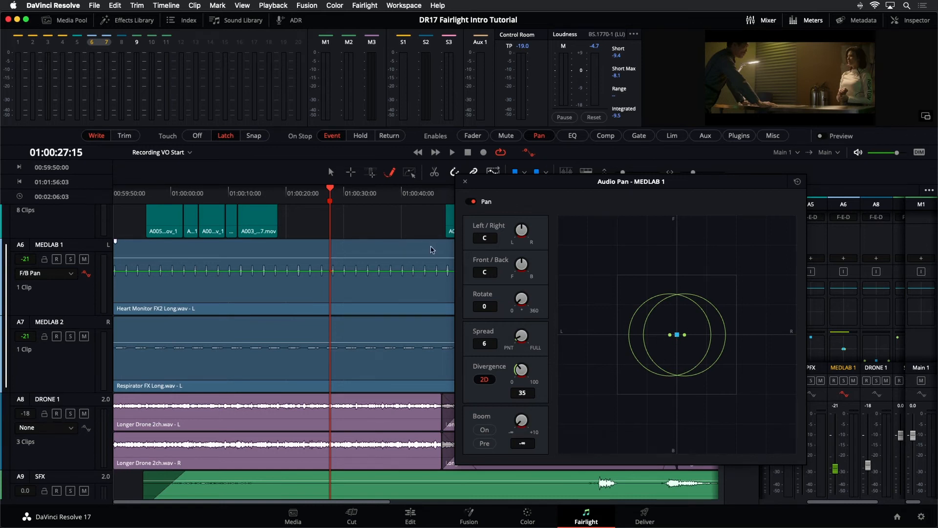
Display the MEDLAB 1 track's L/R Pan curve again and move the playhead to the timeline start at 00:59:50:00
click(65, 275)
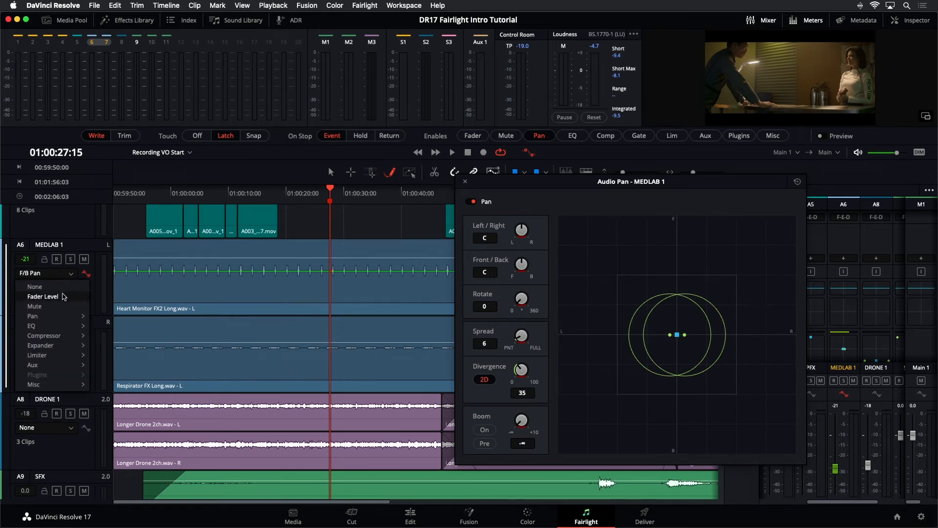
mouse_move(58, 316)
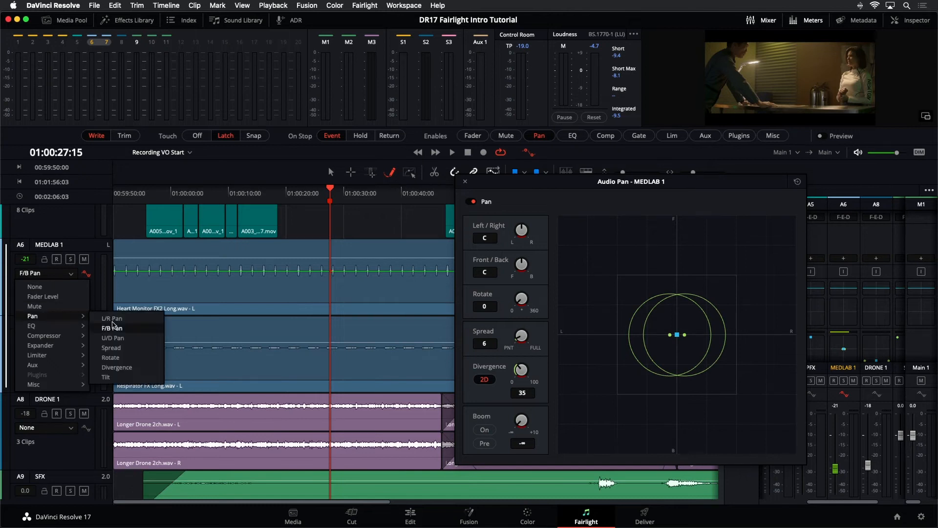
click(112, 323)
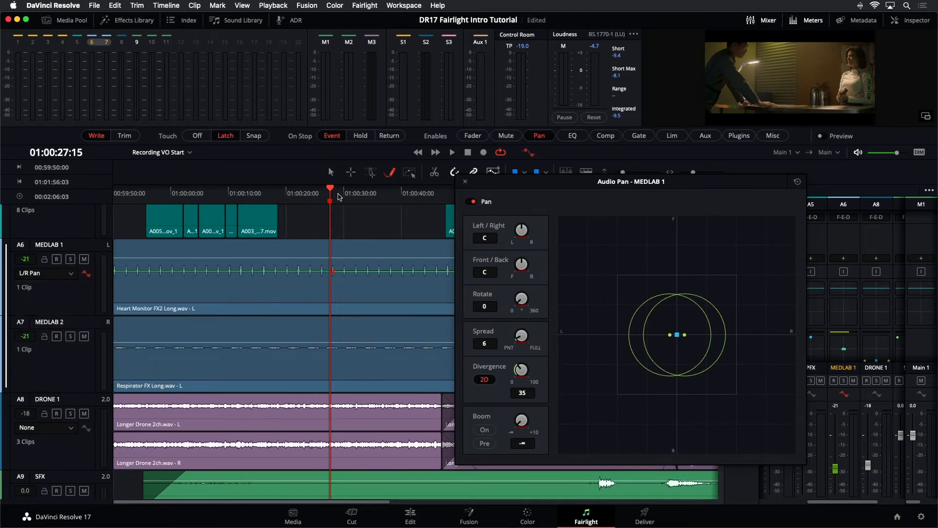
drag(330, 191, 114, 192)
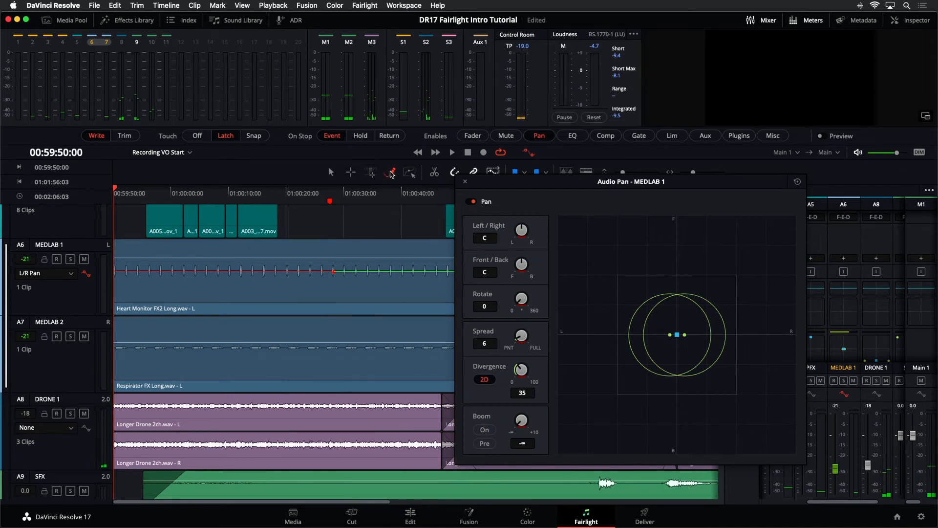
Switch back to the selection tool and set the MEDLAB 1 starting pan position to 79R and 100F
click(330, 172)
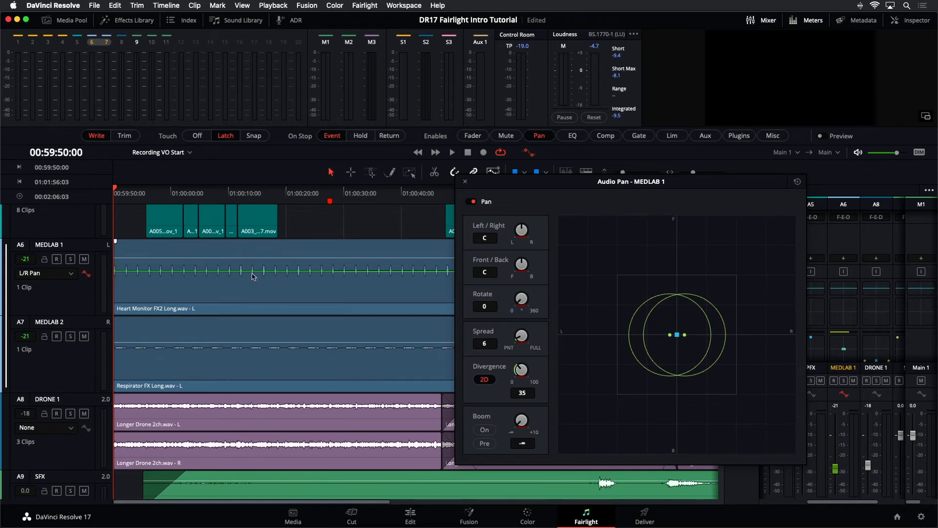
click(394, 174)
click(334, 272)
click(331, 172)
drag(680, 335, 771, 202)
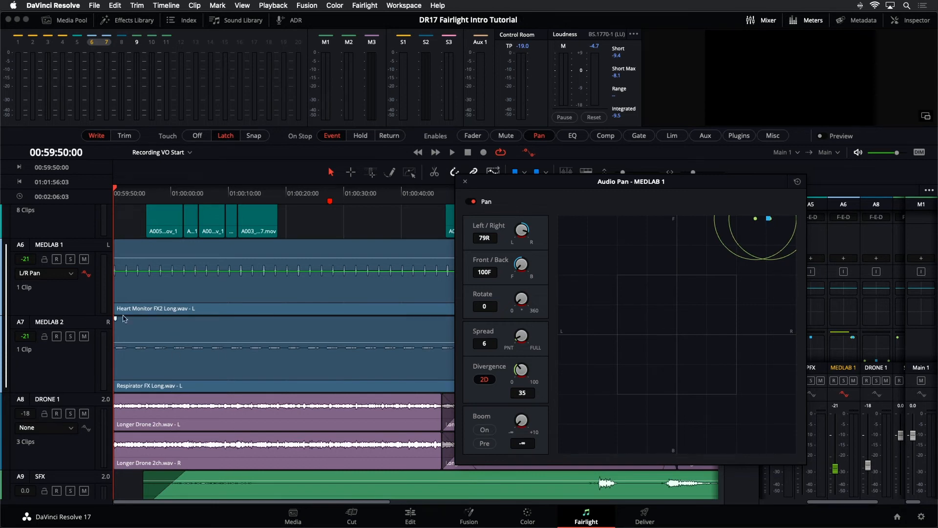
Check the MEDLAB 1 track's F/B Pan automation curve, then return the display to the L/R Pan curve
click(64, 278)
mouse_move(52, 320)
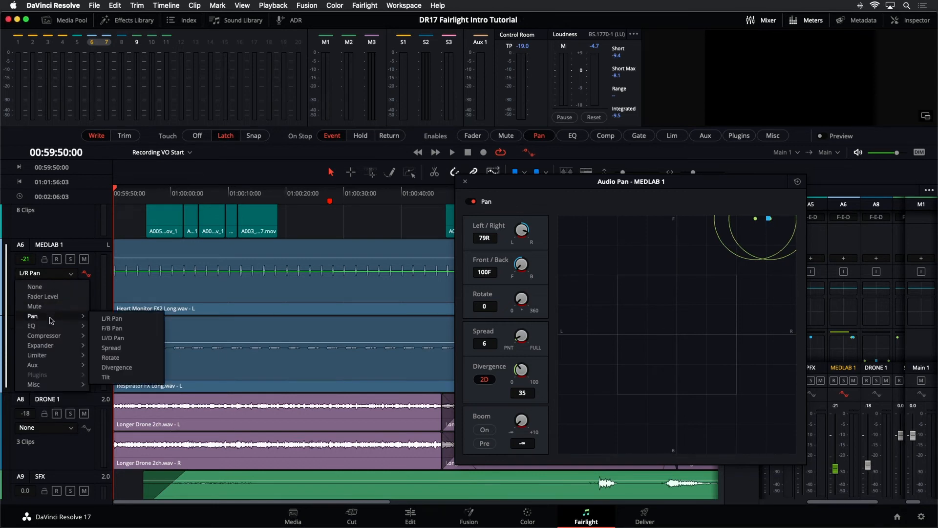
click(112, 328)
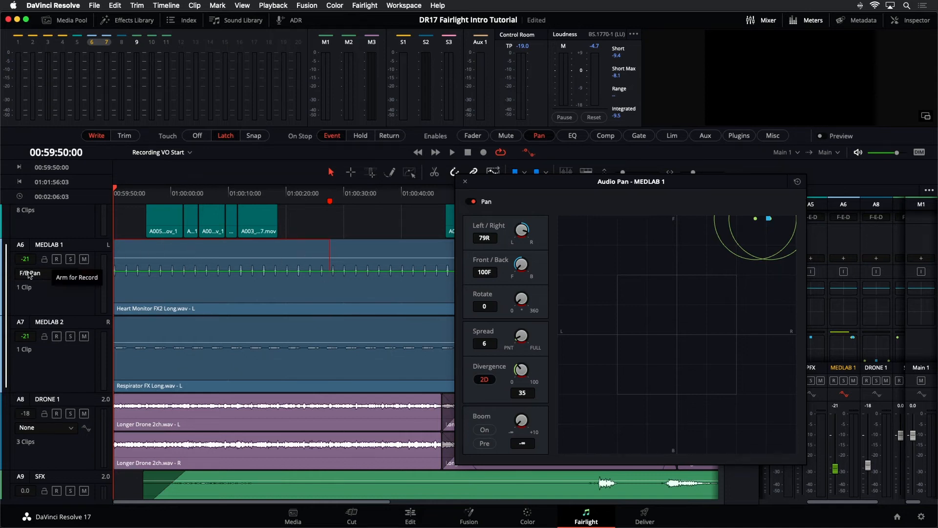
click(44, 273)
mouse_move(49, 316)
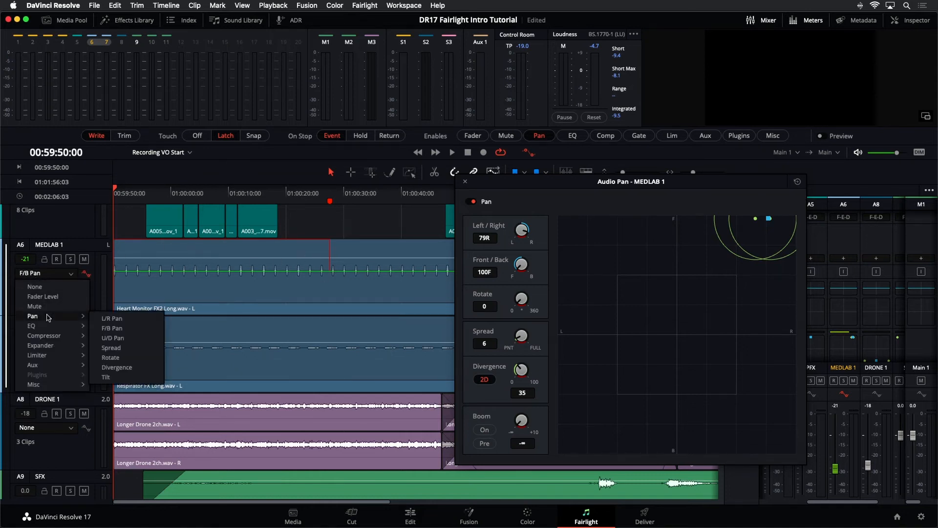
click(110, 317)
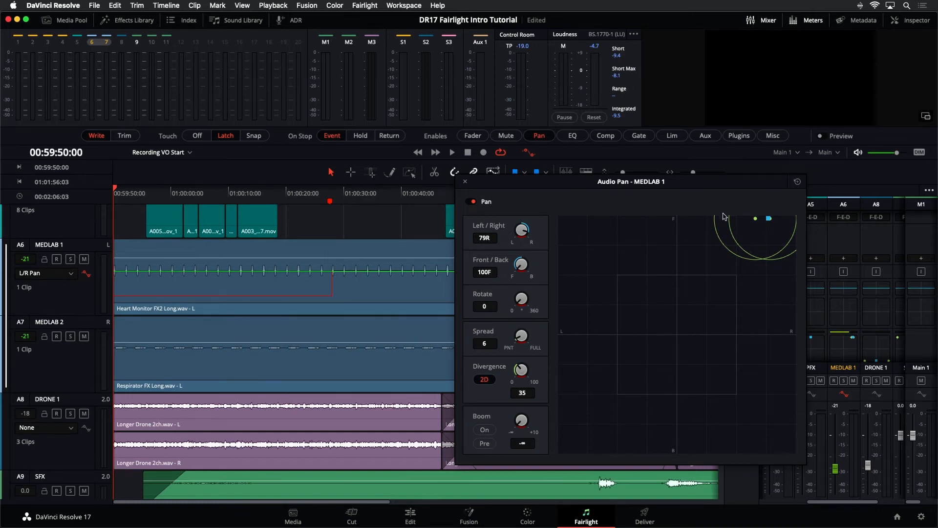
Record pan automation during playback by sweeping MEDLAB 1 from the right to 52L, then stop at 01:00:19:16
key(space)
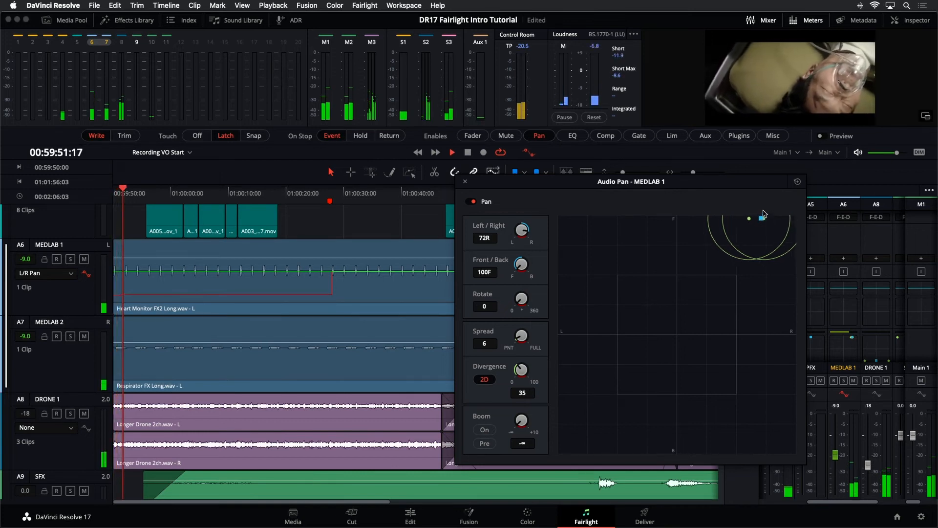
drag(763, 214, 614, 175)
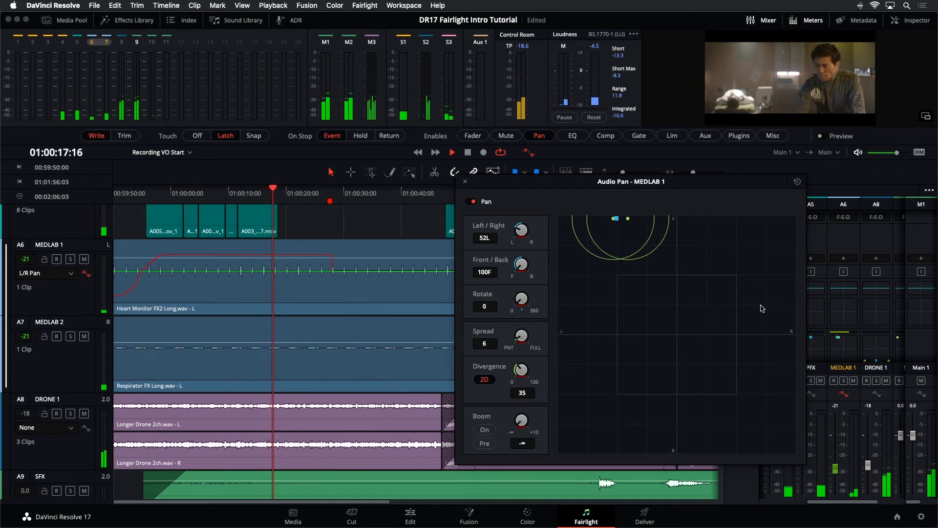
key(space)
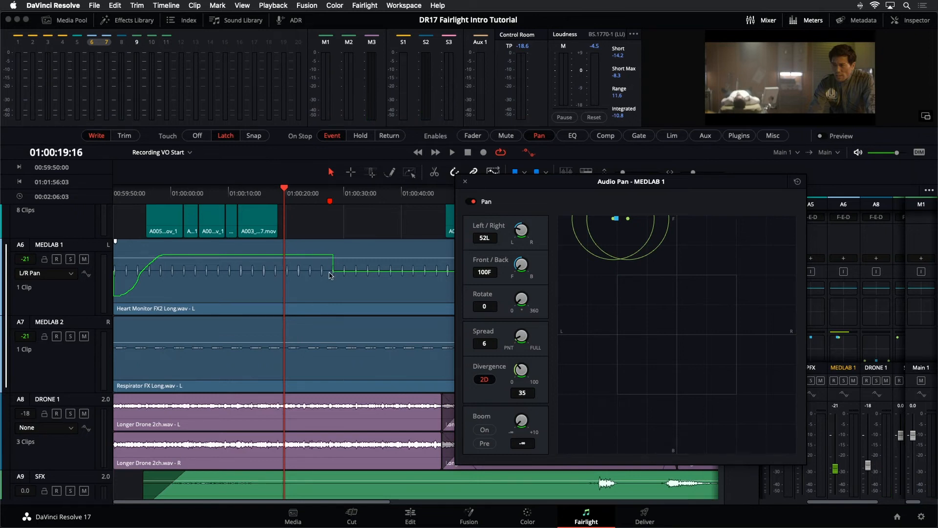
Play back the recorded pan automation briefly from the start of the timeline
drag(144, 191, 109, 188)
key(space)
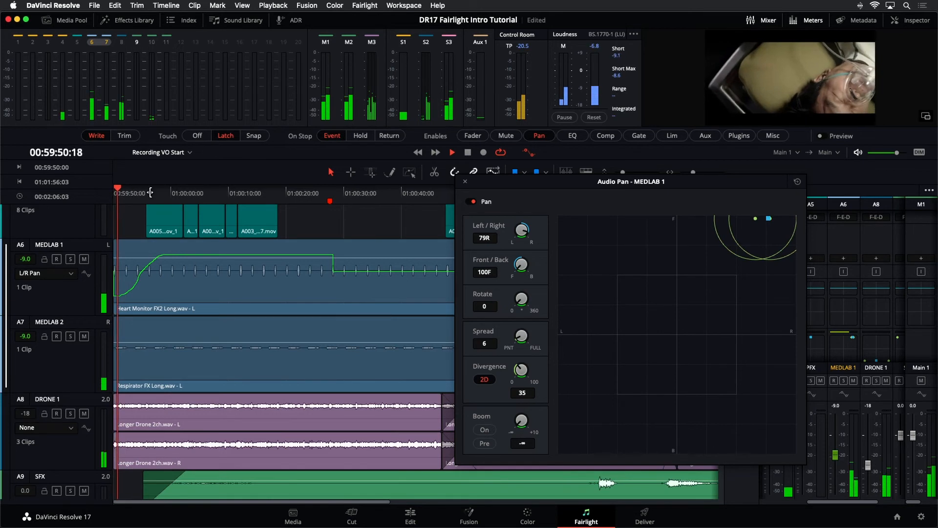
key(space)
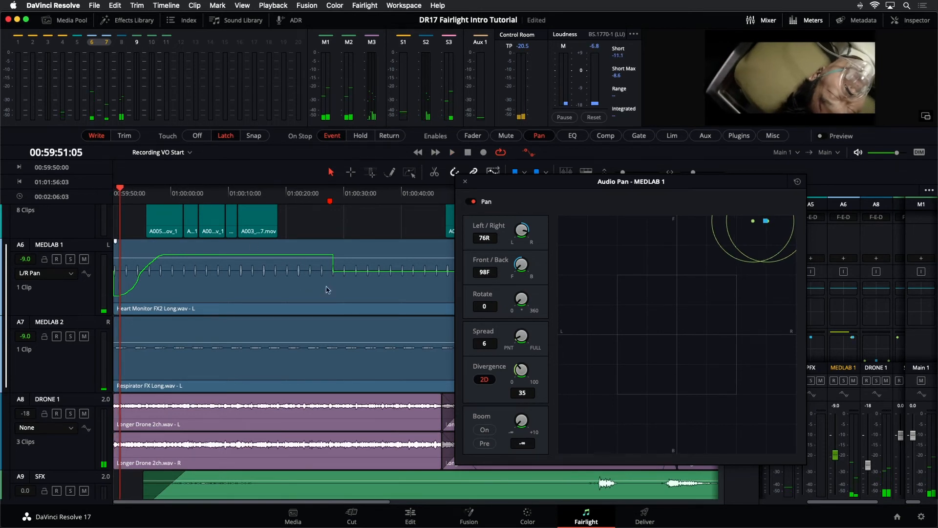
Close the Audio Pan window, select the MEDLAB 1 track, and enable Plugins instead of Pan for automation
click(465, 182)
click(71, 293)
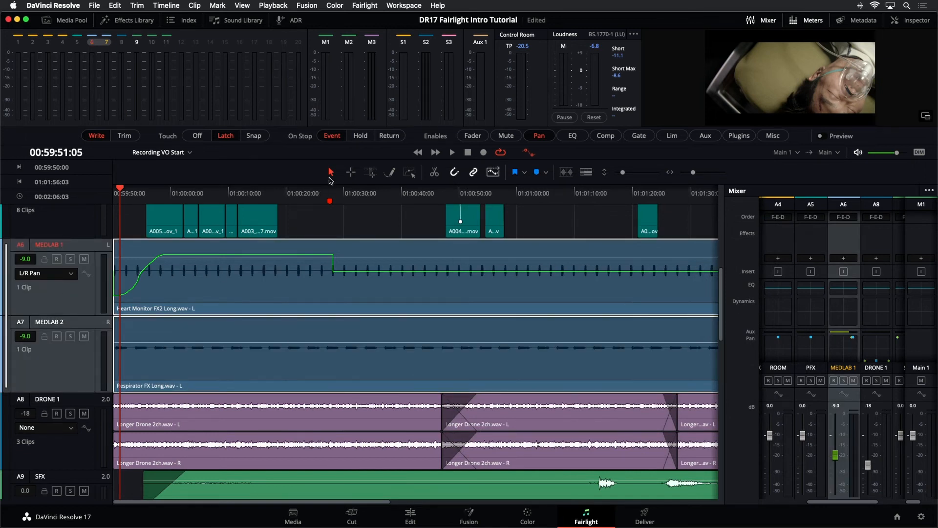
click(539, 136)
click(733, 136)
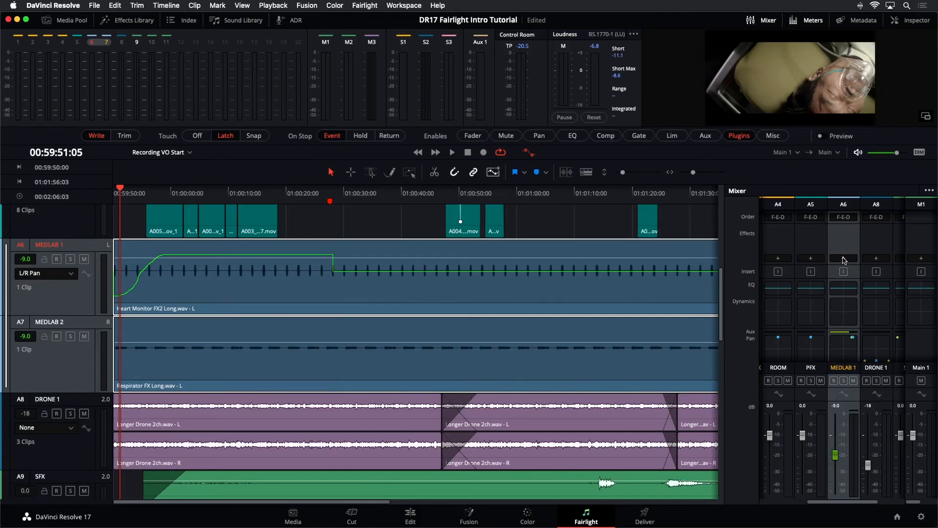
Add the Fairlight FX Echo effect to the MEDLAB 1 mixer channel and load its Large Hall preset
click(844, 259)
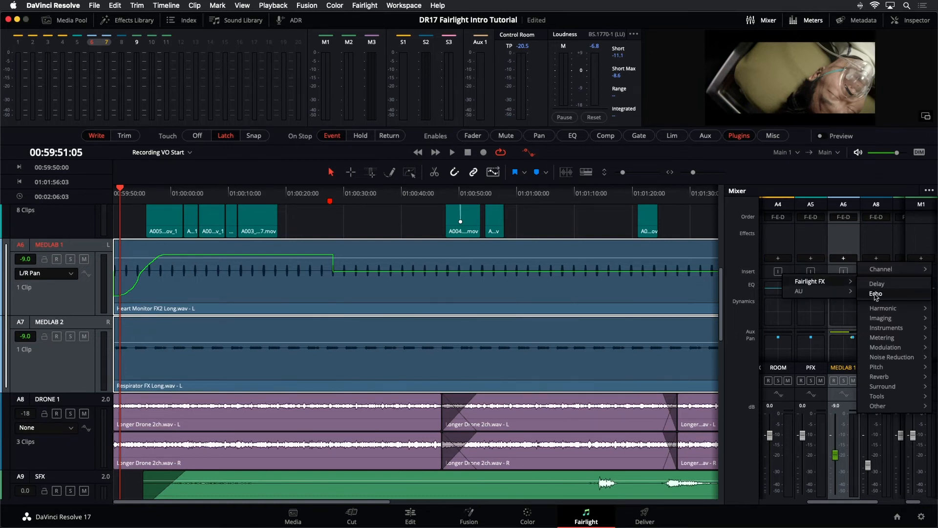
click(886, 296)
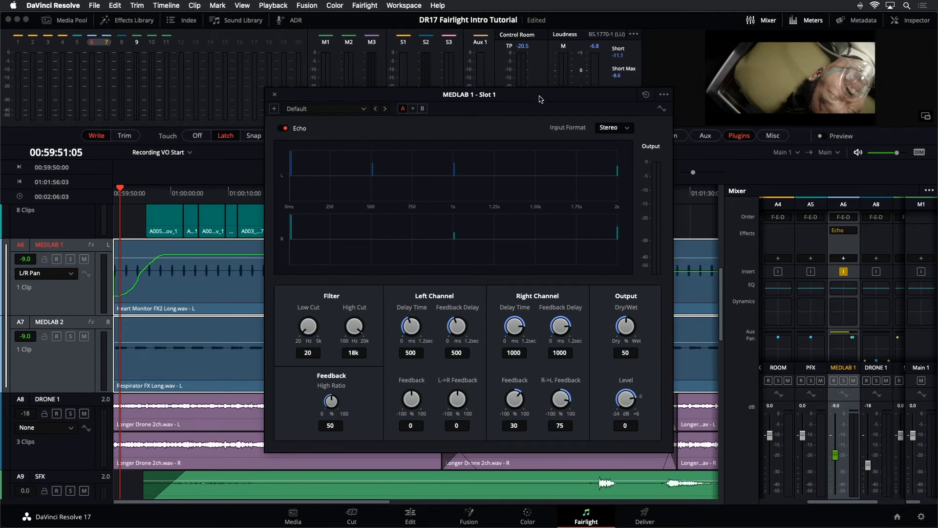
drag(538, 96, 569, 102)
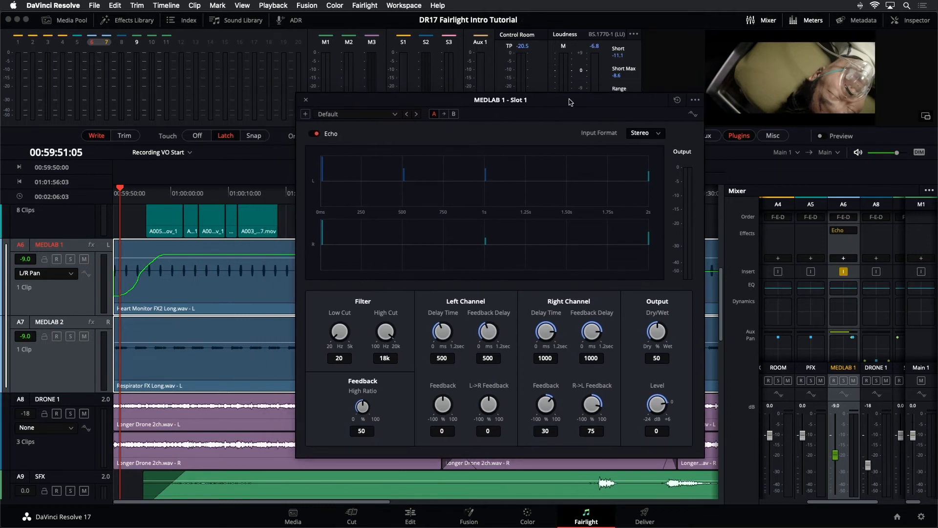
click(394, 114)
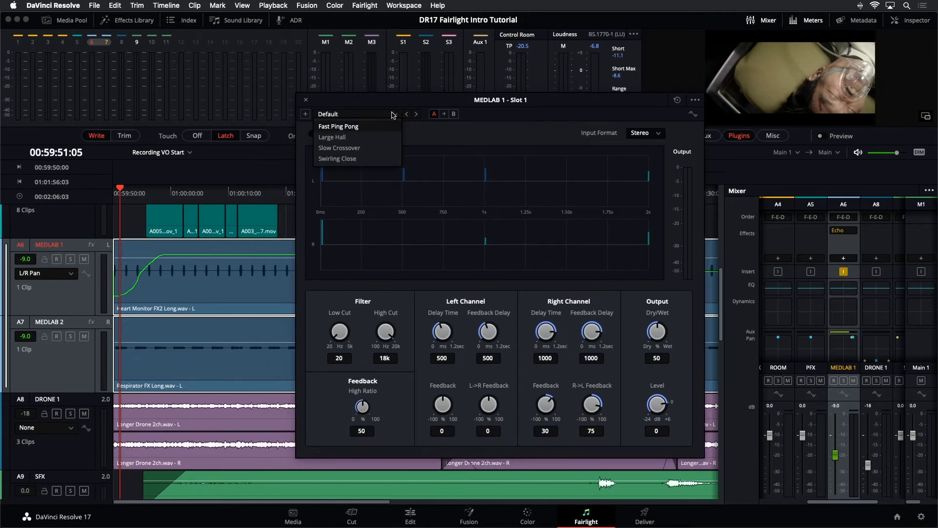
click(342, 139)
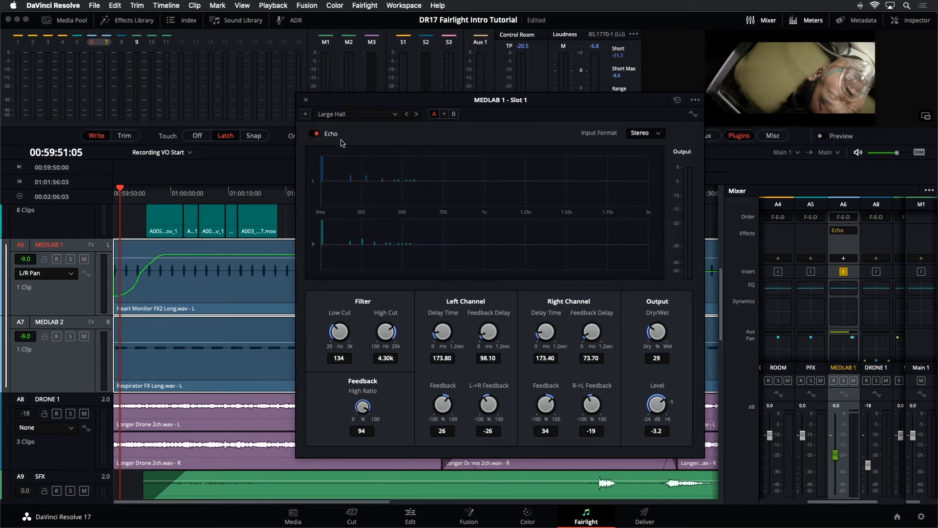
Audition the echo, set its Dry/Wet output to 0, and reposition the Echo window lower
key(space)
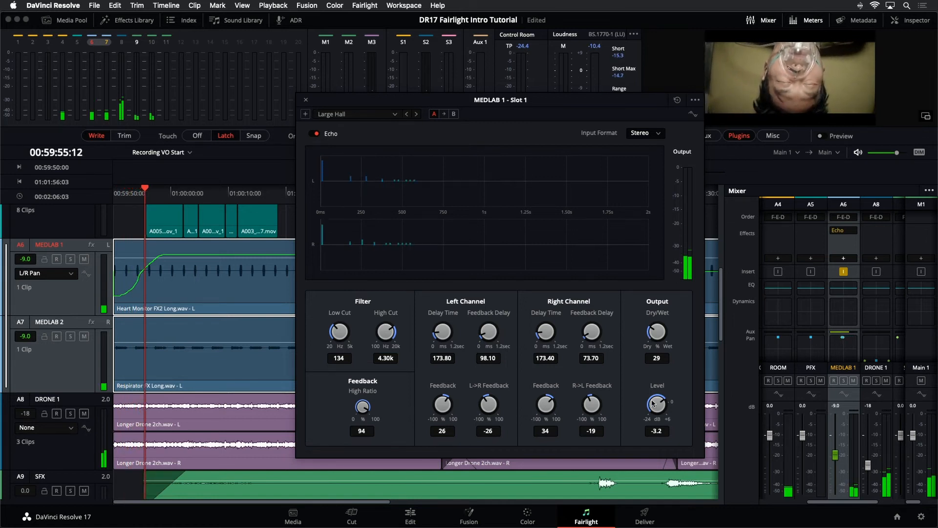
key(space)
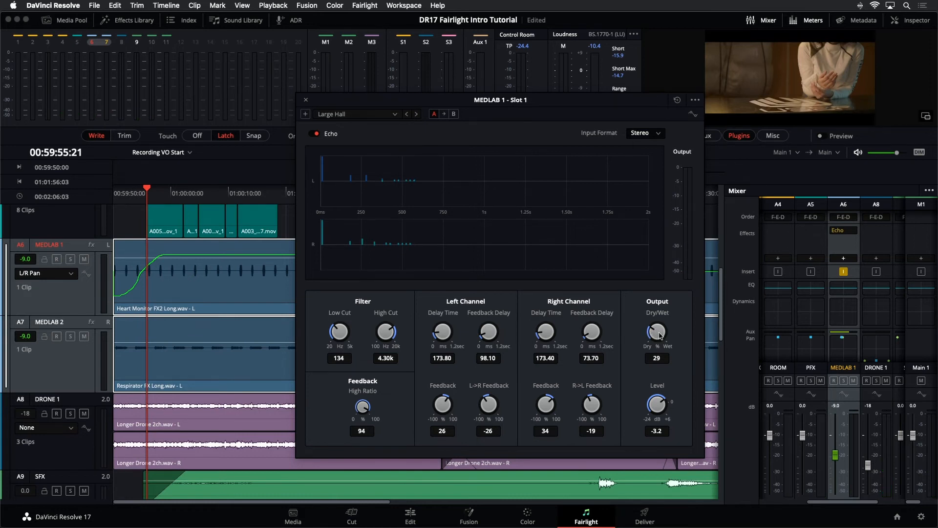
drag(659, 332, 638, 343)
drag(654, 337, 576, 366)
drag(375, 105, 375, 169)
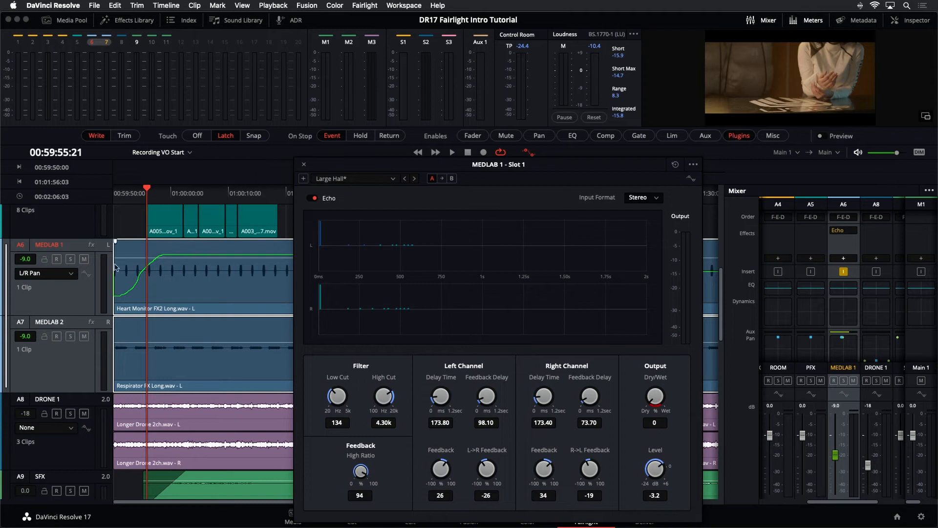
Display the Echo plugin's Dry/Wet automation curve on the MEDLAB 1 track
click(64, 274)
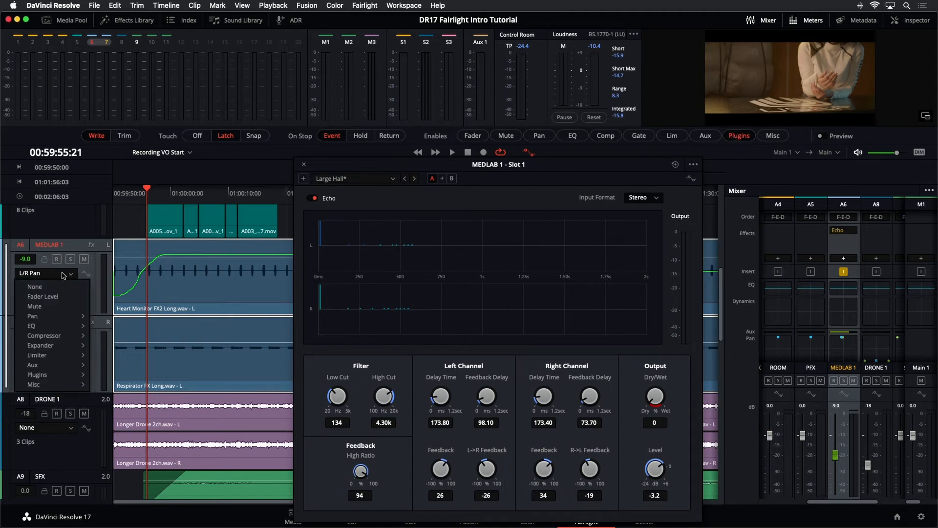
mouse_move(52, 375)
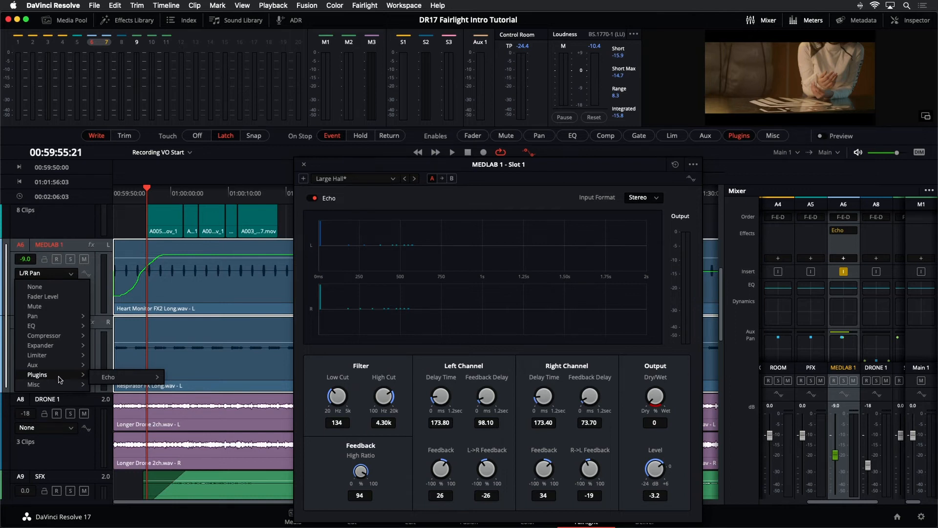
mouse_move(135, 380)
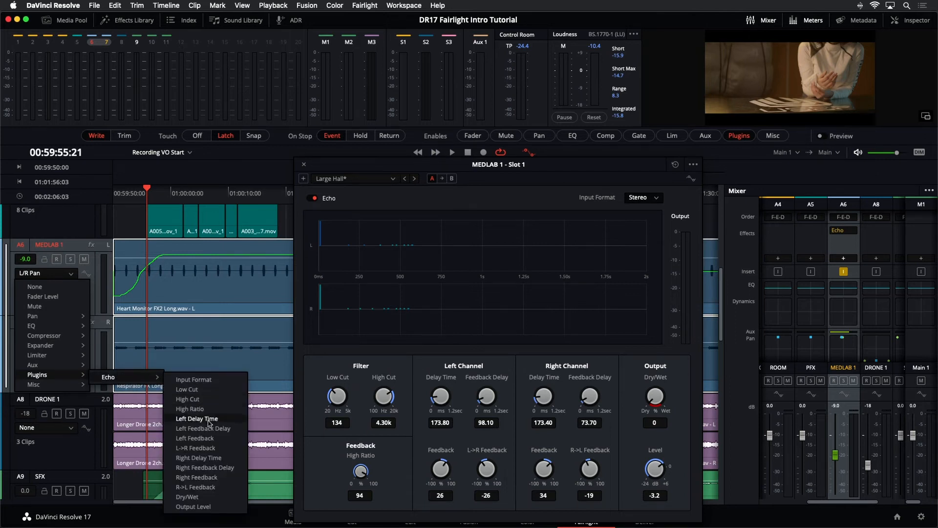
click(216, 497)
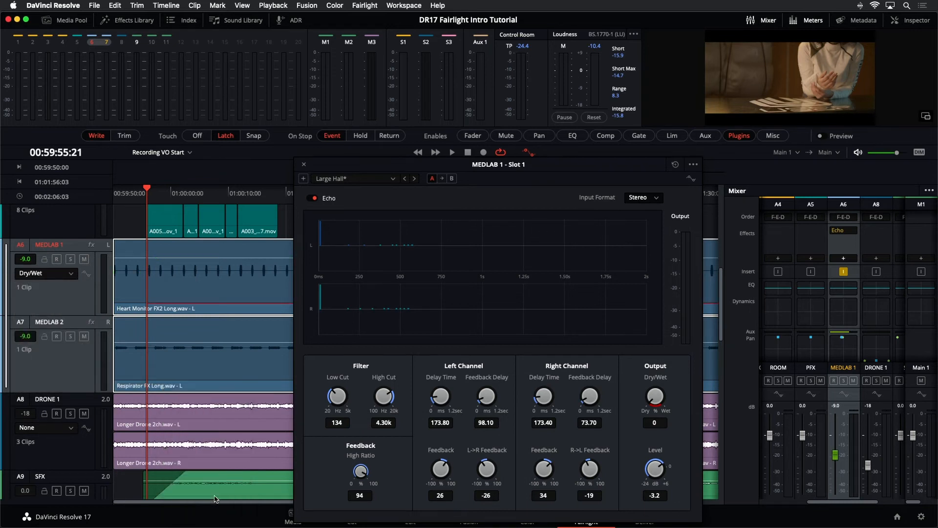
Return the playhead to the timeline start, turn on MEDLAB 1 track automation, and enlarge the viewer with the Echo window moved slightly
drag(131, 195, 101, 194)
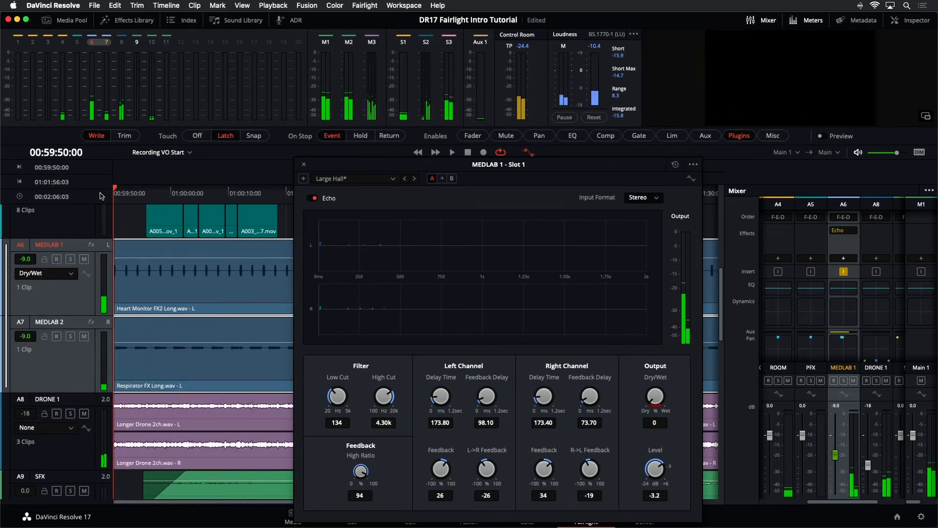
click(86, 274)
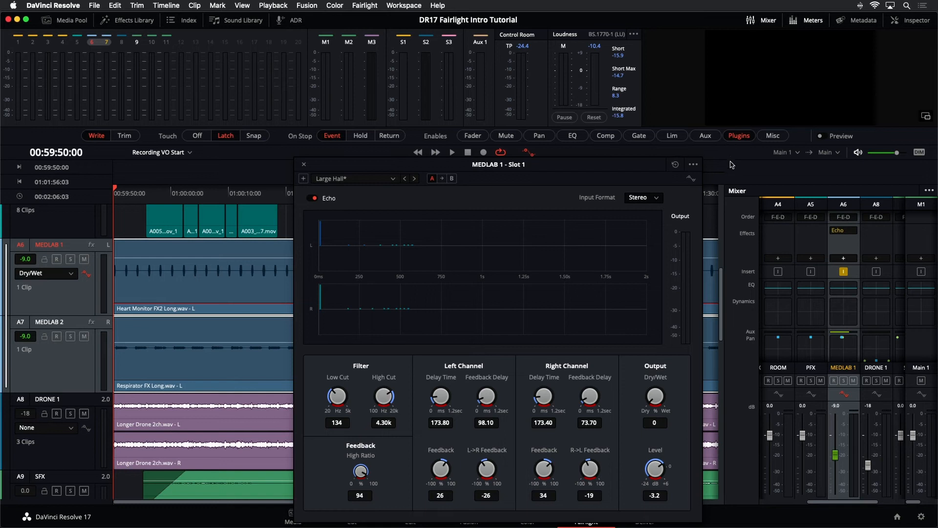
drag(731, 160, 728, 247)
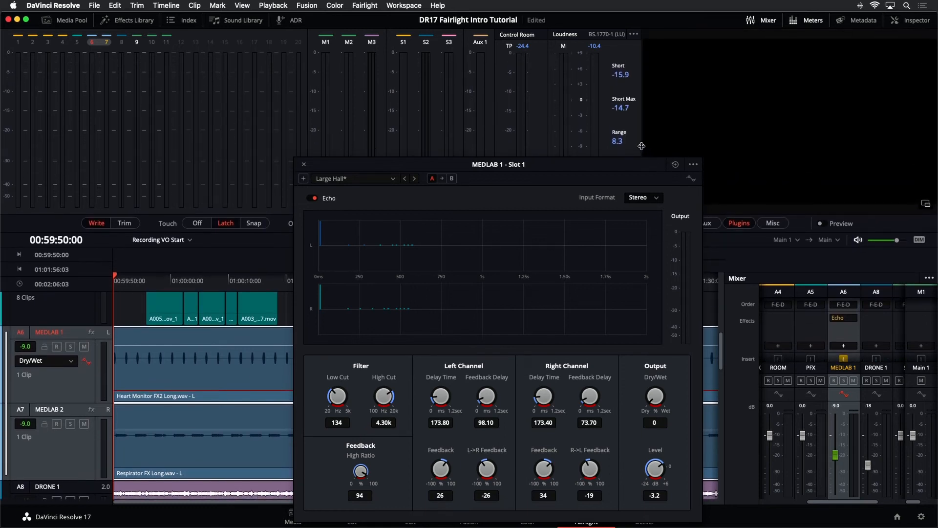
drag(642, 146, 571, 130)
mouse_move(575, 173)
mouse_down()
mouse_move(501, 175)
mouse_move(590, 170)
mouse_move(558, 158)
mouse_move(584, 161)
mouse_up()
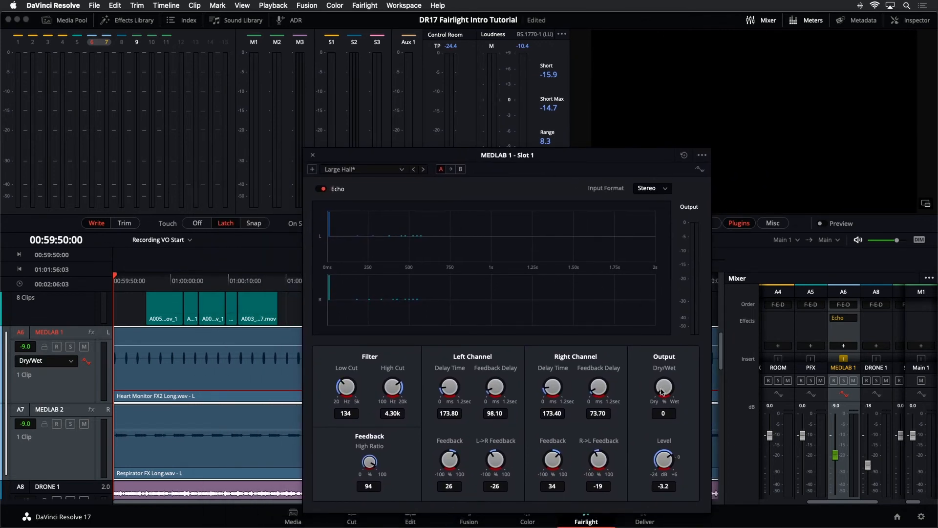
Play from the start and write two separate Echo Dry/Wet increases on MEDLAB 1, returning to 0 between them and finishing at 26.6
key(space)
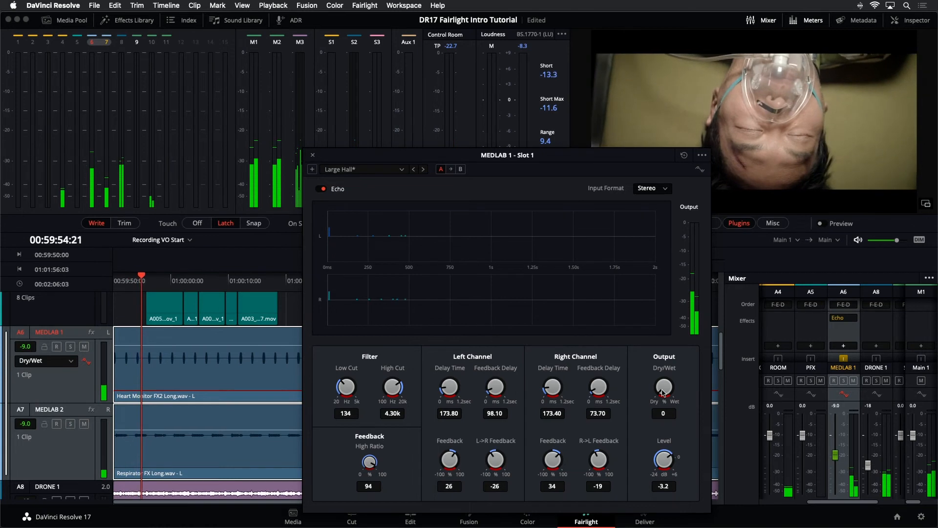
drag(662, 393, 675, 377)
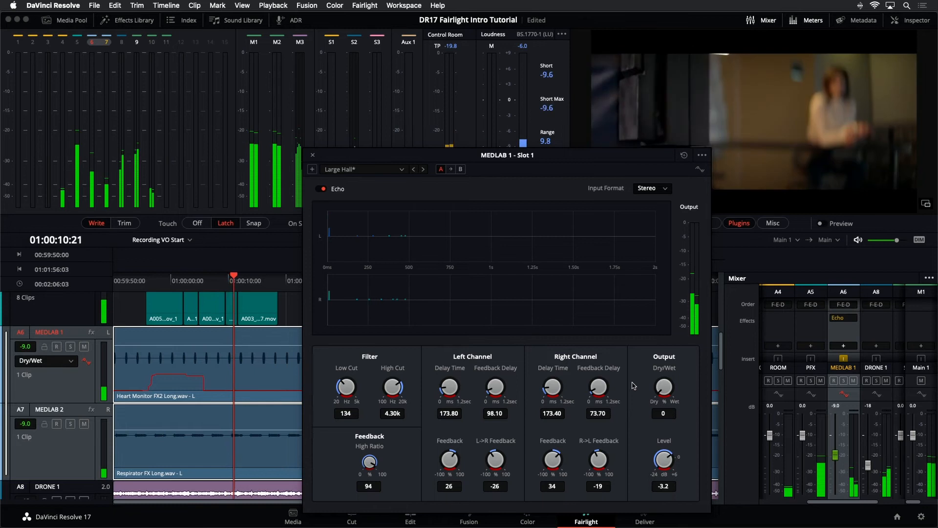
drag(634, 384, 675, 359)
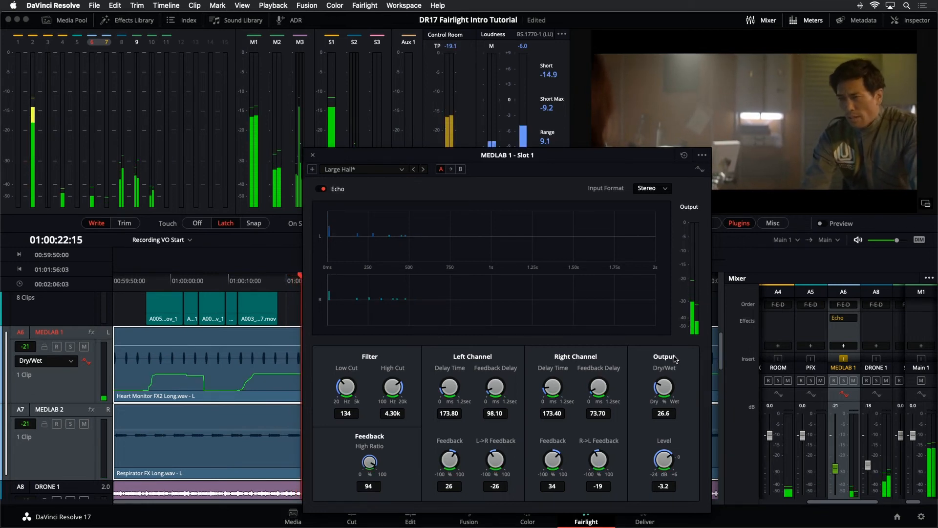
Close the MEDLAB 1 Echo window and reset the interface layout
drag(423, 154, 632, 163)
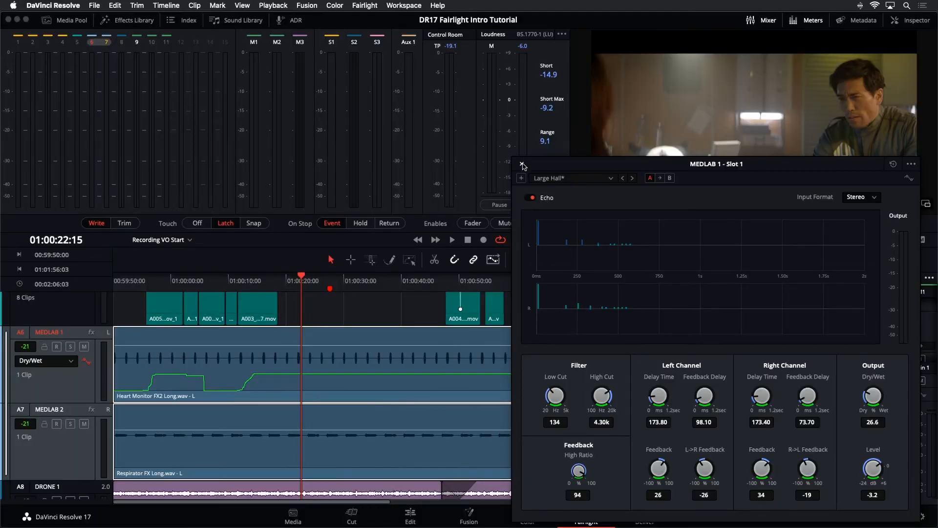
click(522, 165)
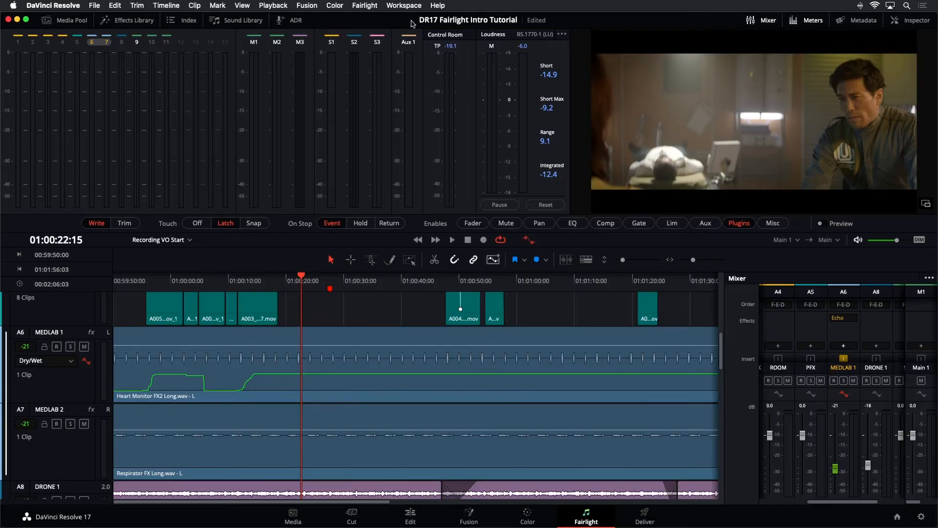
click(400, 9)
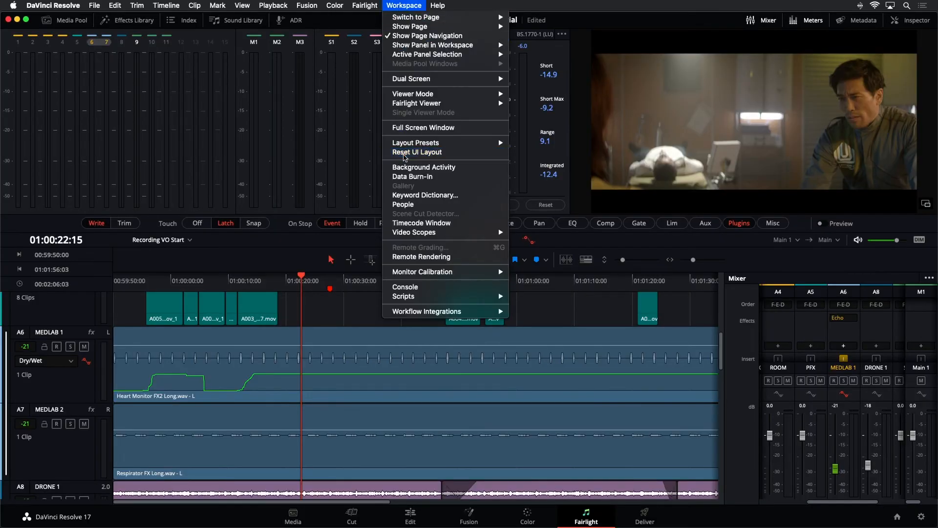
click(404, 156)
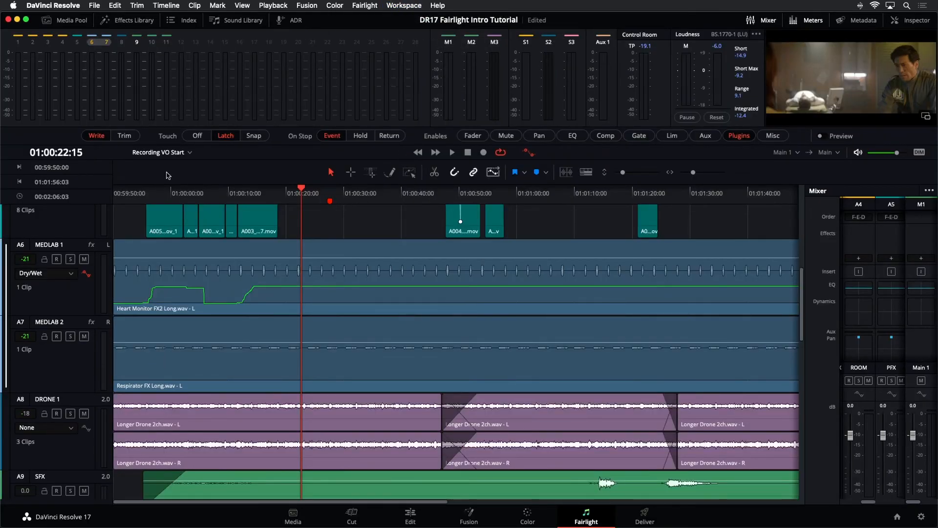
Show the media pool's Timelines bin as a list and open the 16 Bus Tracks Example timeline
click(72, 22)
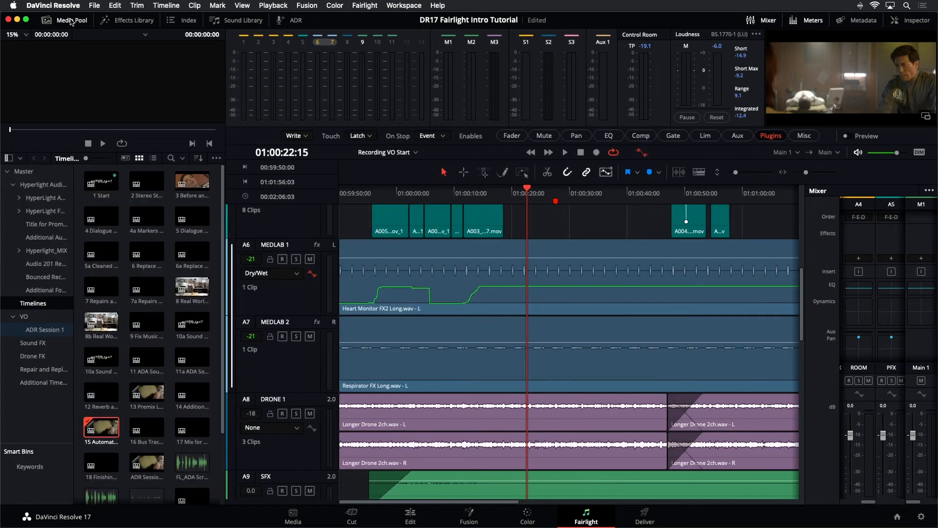
click(153, 158)
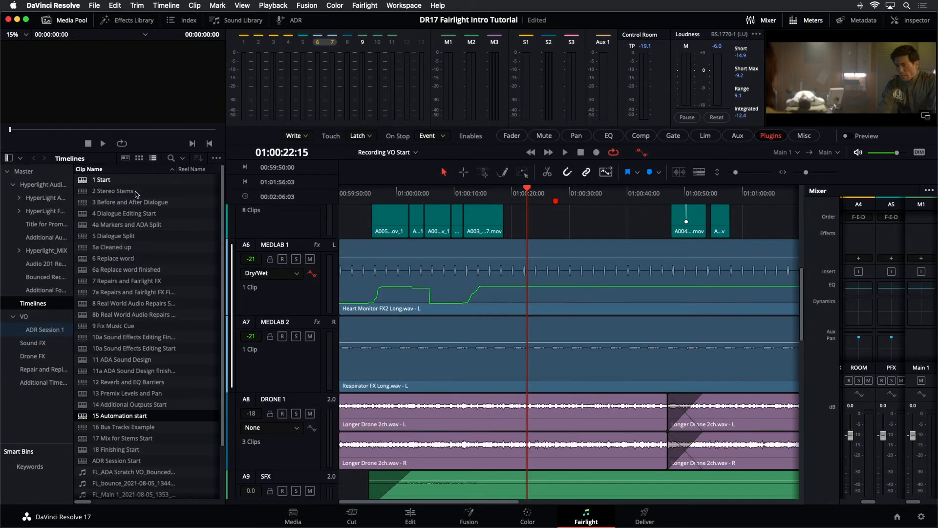
click(86, 429)
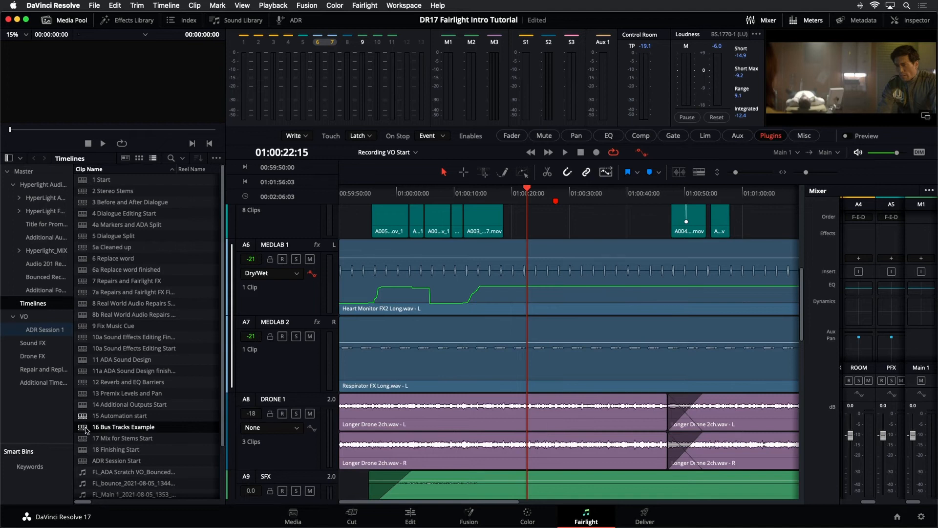
double_click(86, 429)
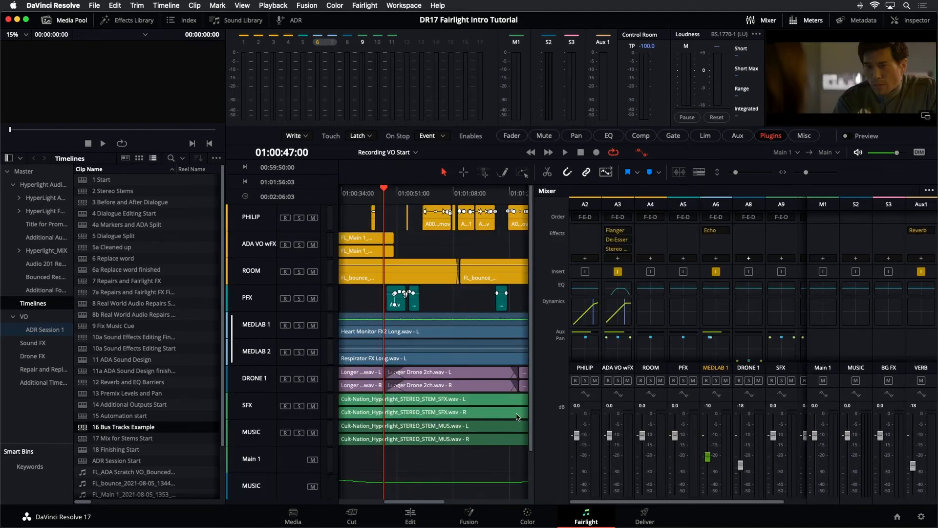
Narrow the mixer to widen the timeline area and hide the media pool
drag(535, 403, 685, 359)
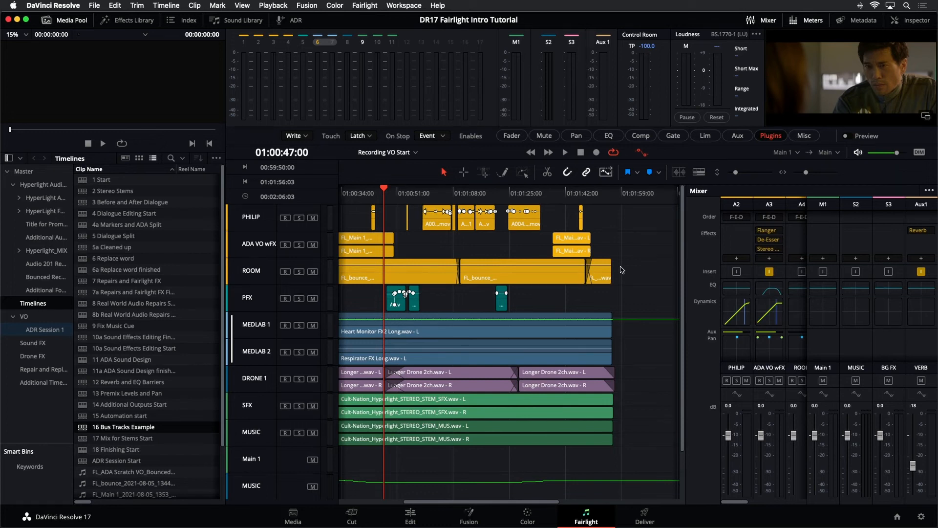
scroll(505, 361, down, 2)
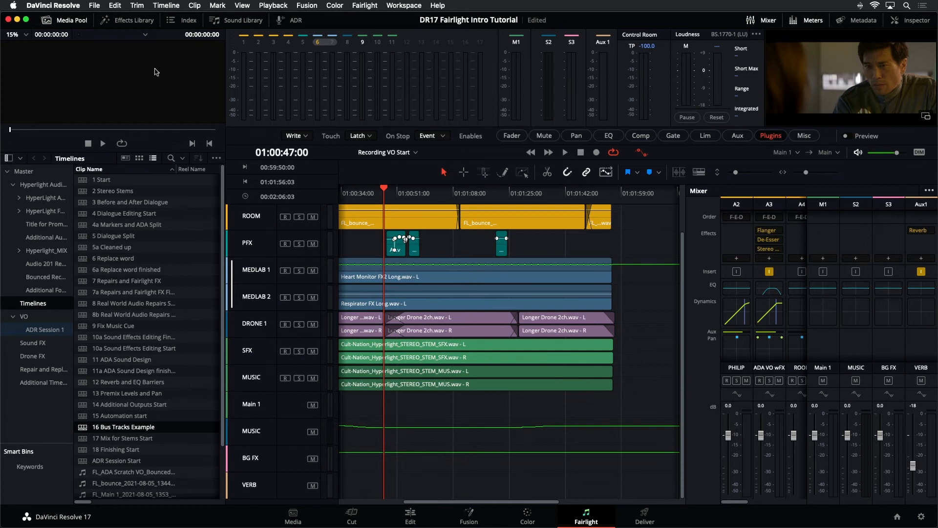
click(72, 22)
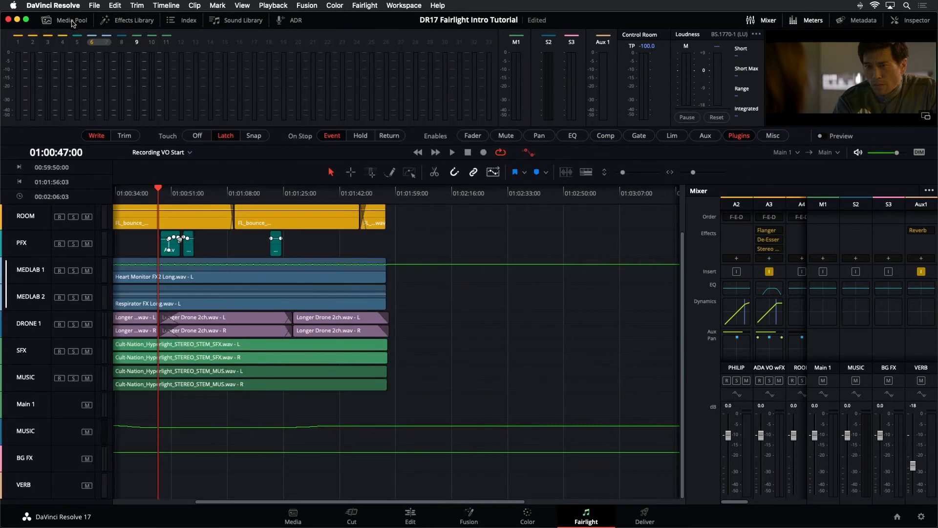
Show the track index, return the playhead to the timeline start, and review the bus tracks below the audio tracks
click(188, 20)
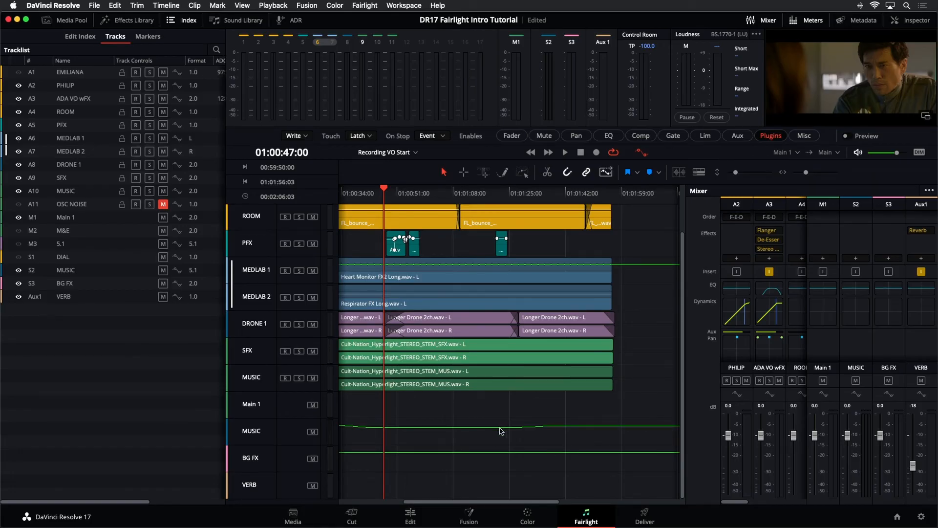
scroll(501, 431, up, 2)
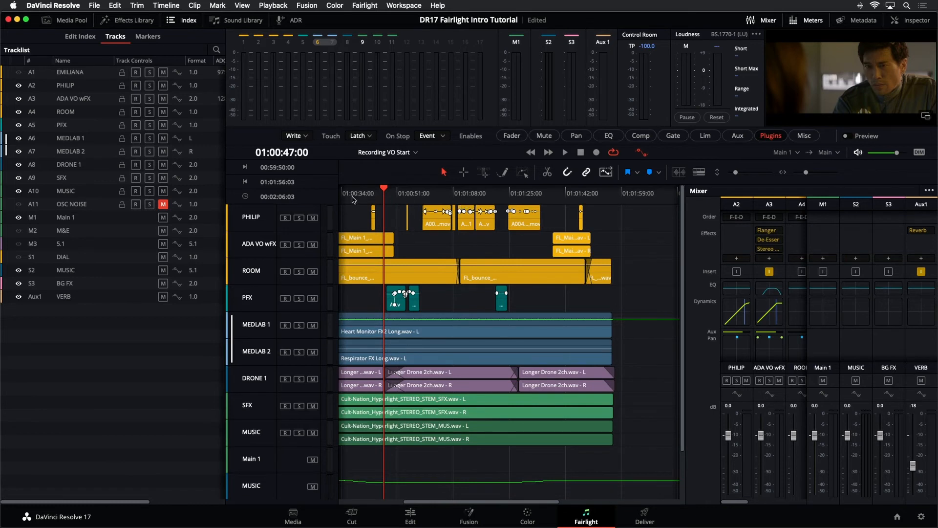
drag(353, 198, 339, 213)
key(shift+z)
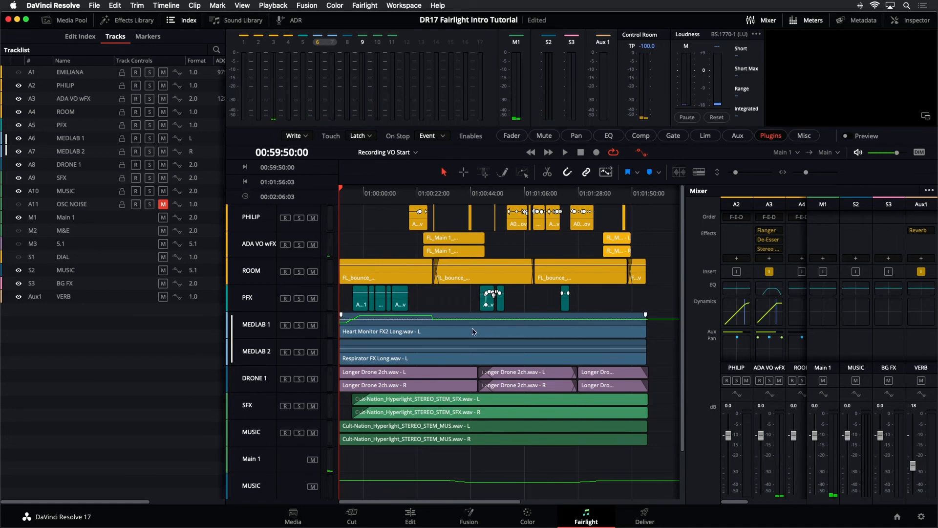
drag(683, 431, 692, 495)
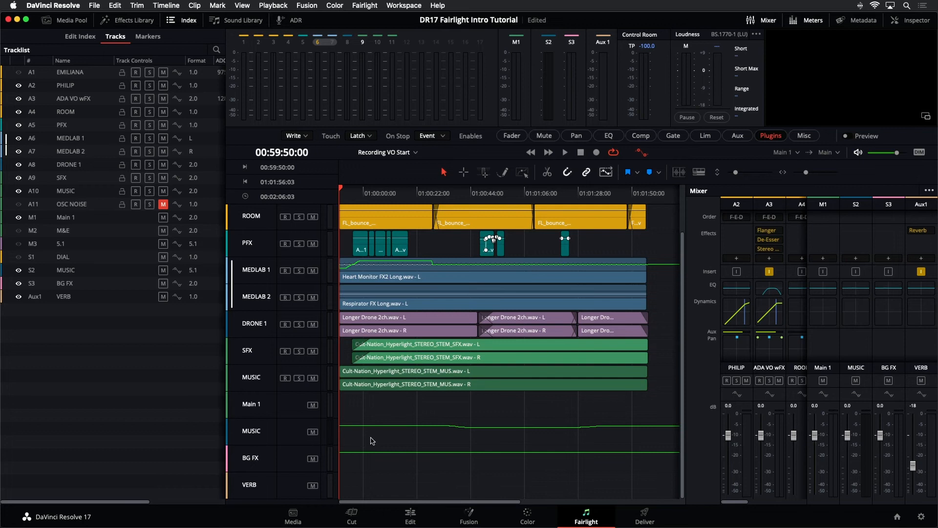
scroll(565, 400, up, 2)
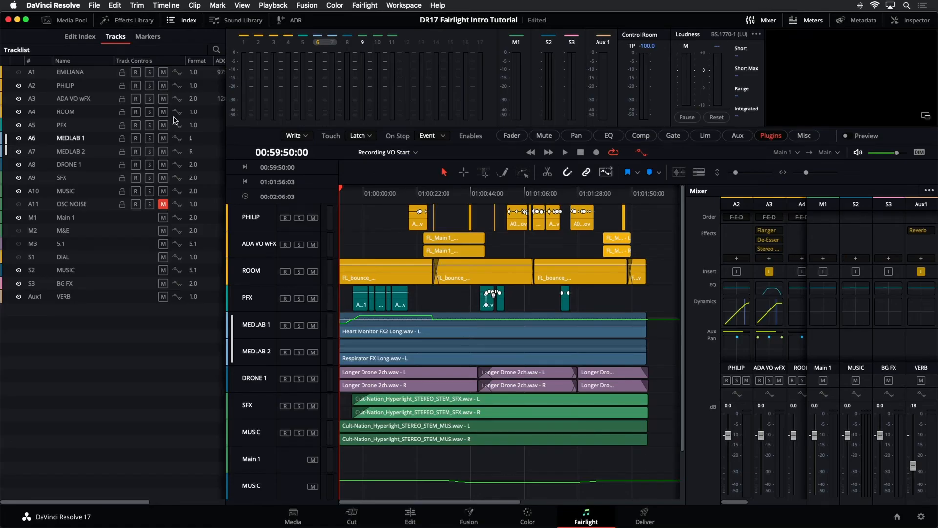
Hide the track index, fit the full timeline in the view, and narrow the mixer further
click(181, 21)
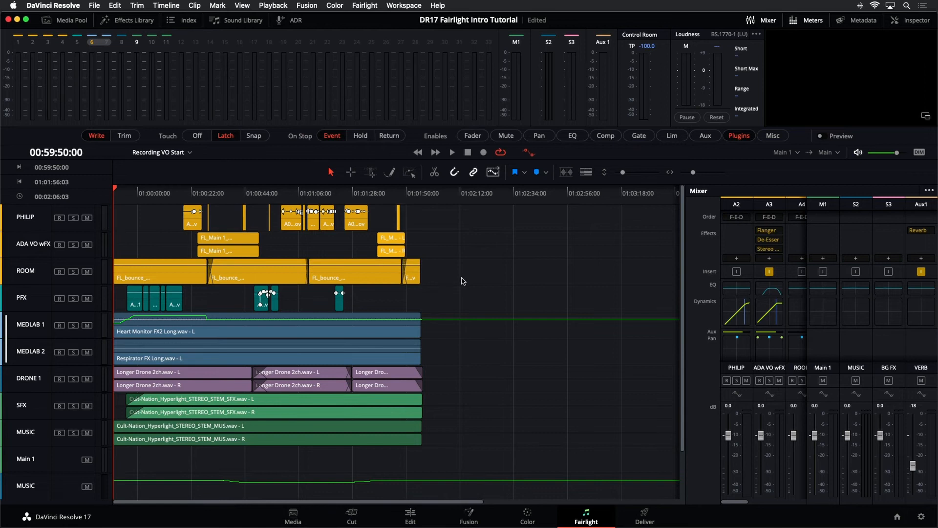
key(shift+z)
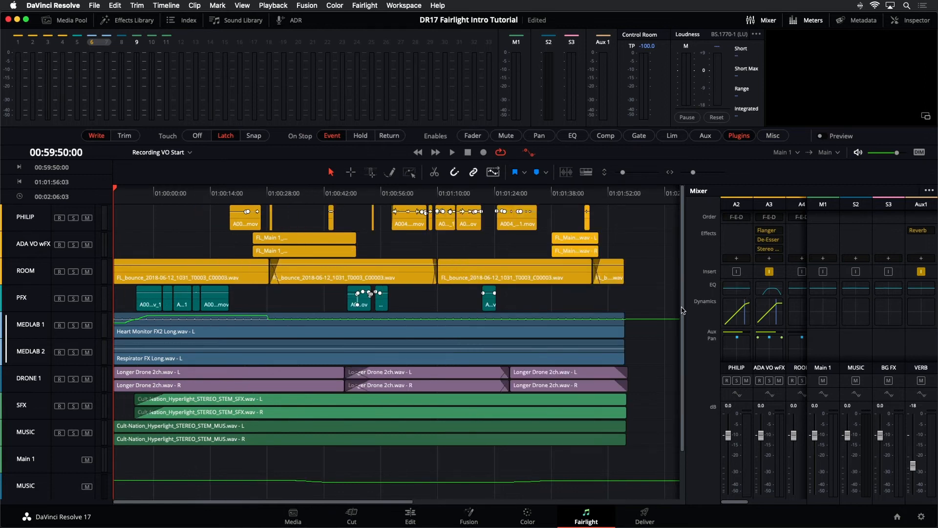
drag(685, 306, 788, 309)
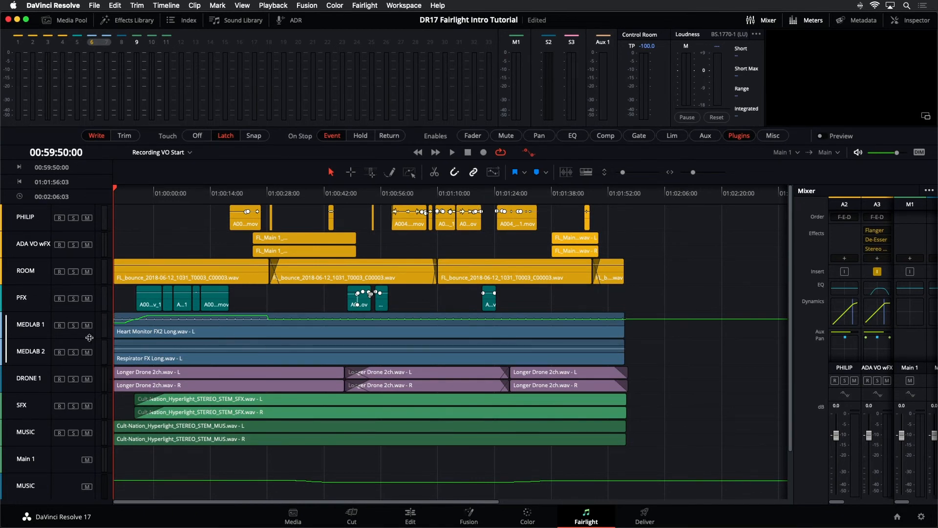
Expand the MEDLAB 1 track and try moving its Heart Monitor FX2 Long clip later, with automation following edits off and on
drag(91, 338, 88, 400)
drag(222, 394, 378, 394)
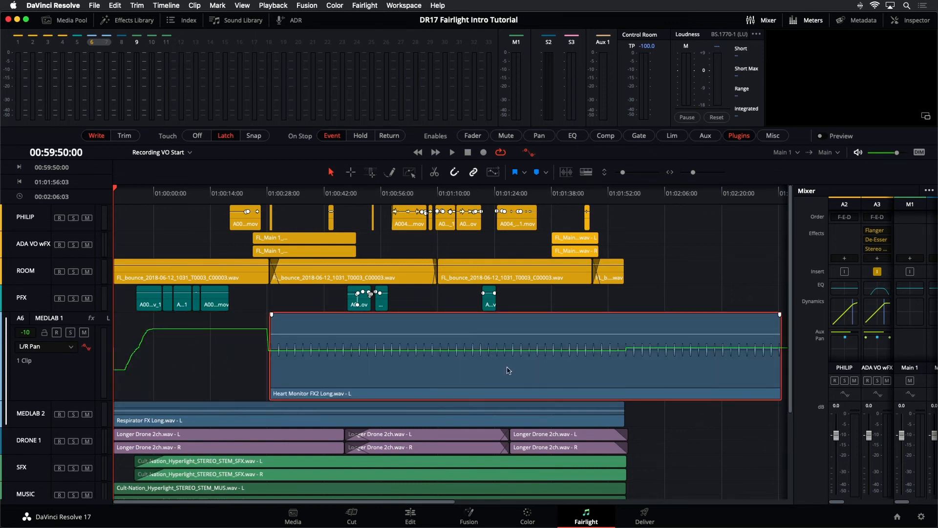
key(super+z)
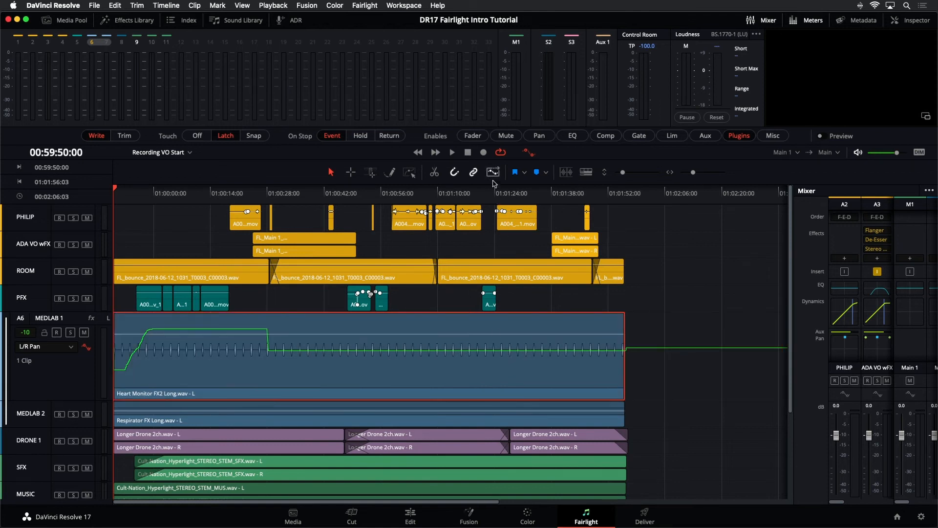
drag(365, 355, 482, 355)
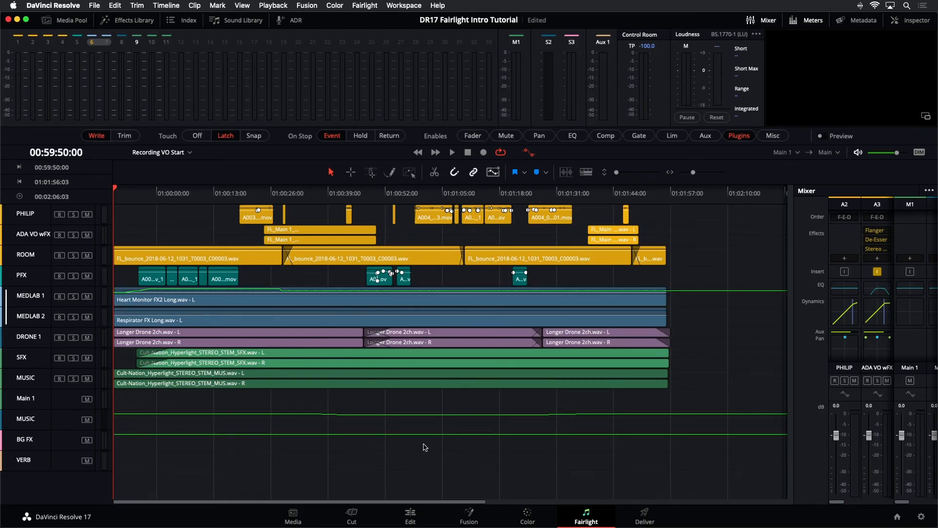
Select all clips in the timeline and cut them together with their automation
key(super+a)
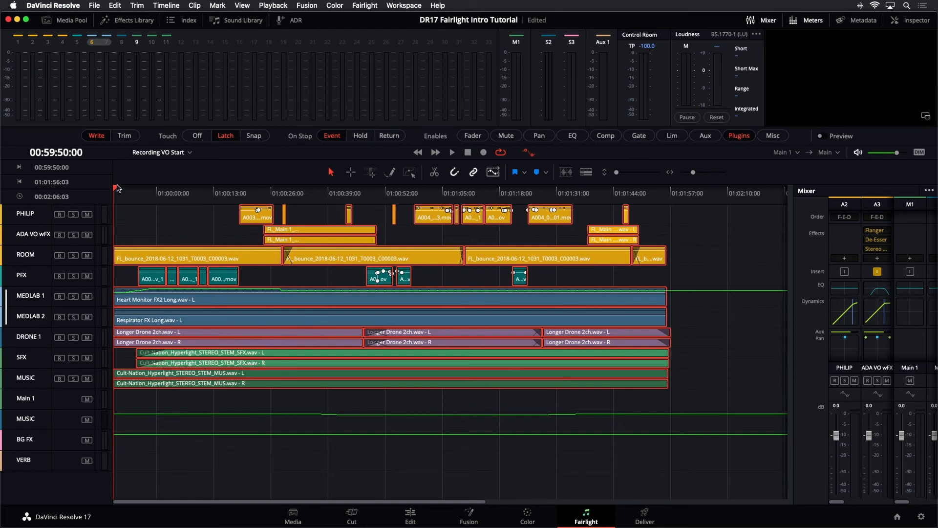
key(space)
key(space)
key(Delete)
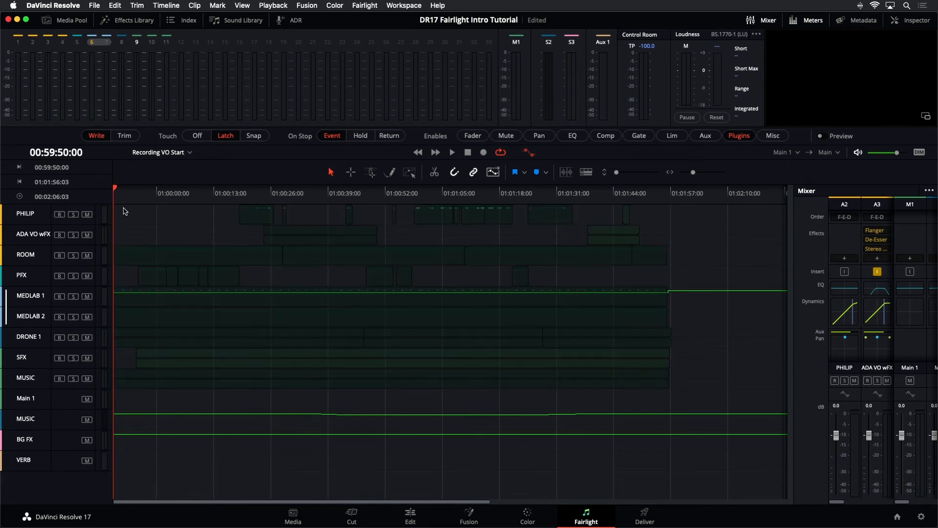
key(super+s)
Move the playhead 10 seconds later to 01:00:00:00 and paste the cut clips with their automation there
click(73, 156)
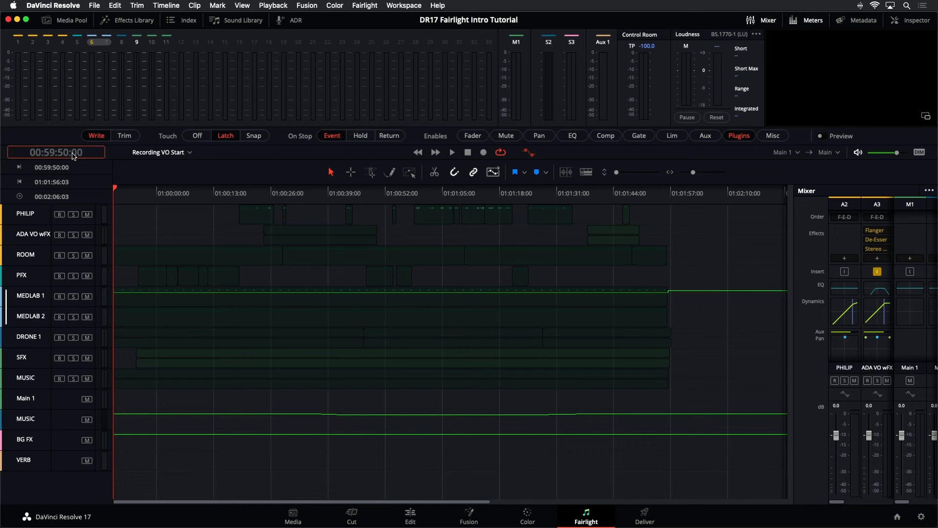
text(+)
text(1000)
key(Return)
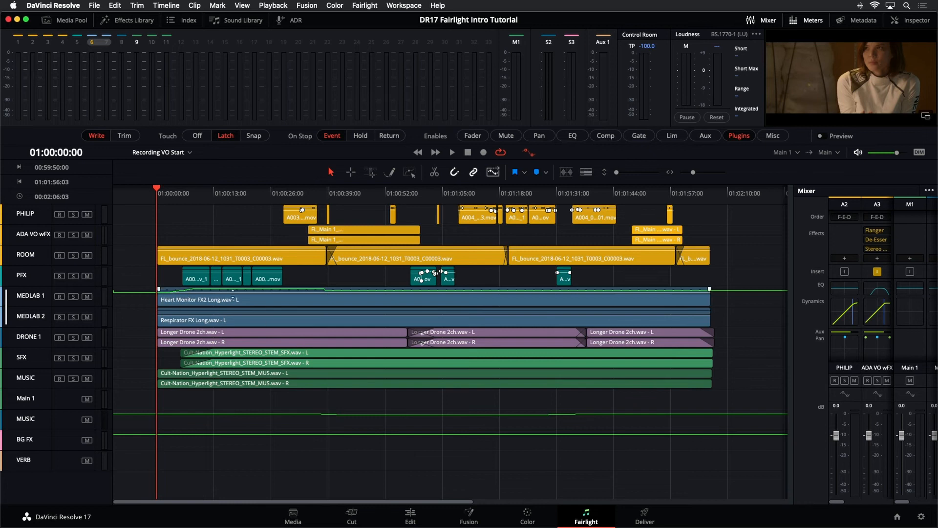
Expand the MEDLAB 1 track to inspect its L/R Pan automation, and examine the bus tracks' automation curves
drag(87, 307, 84, 368)
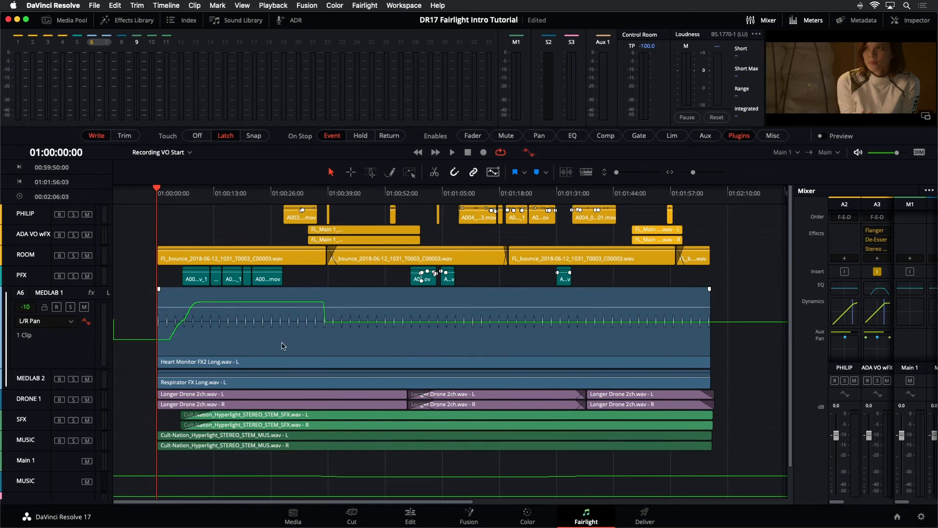
scroll(283, 346, down, 2)
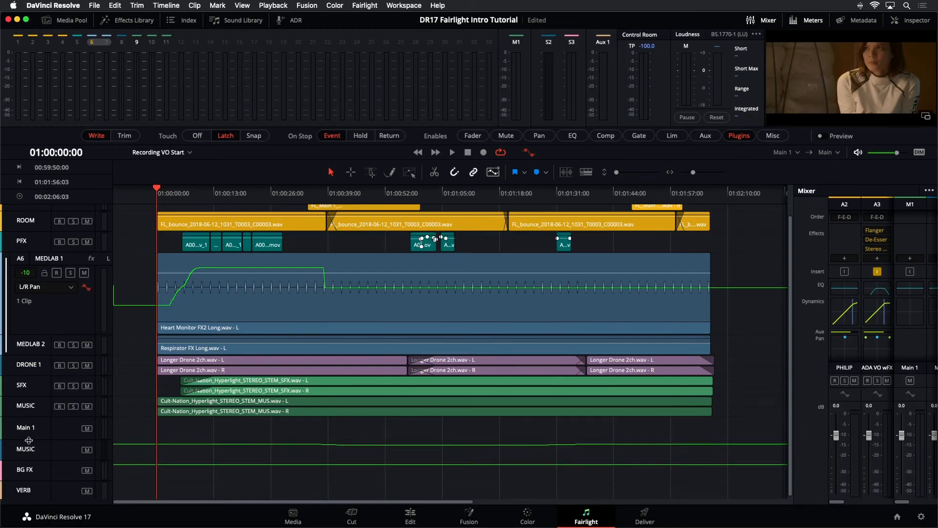
Enlarge the Main 1 bus track and enable its Loudness History with the Integrated, Momentary and Short Term curves
drag(28, 440, 58, 498)
scroll(182, 465, down, 3)
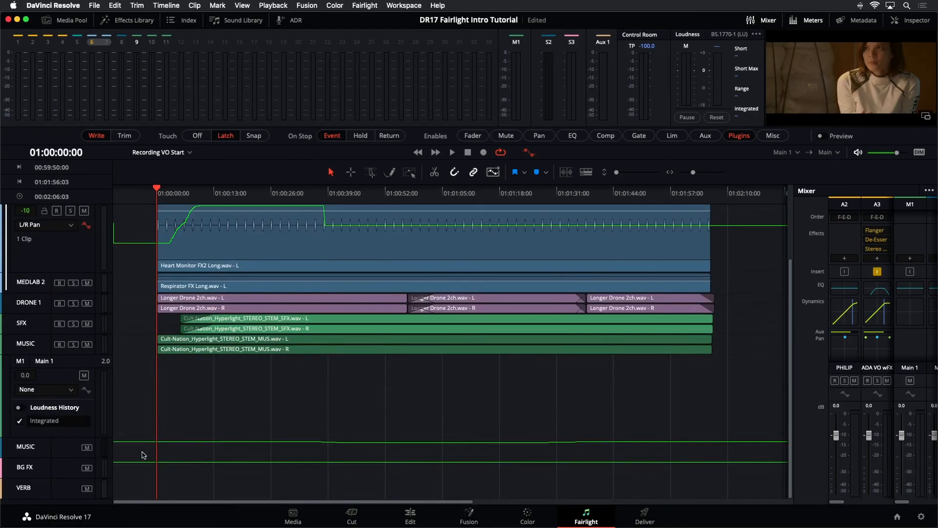
drag(77, 436, 77, 465)
click(21, 434)
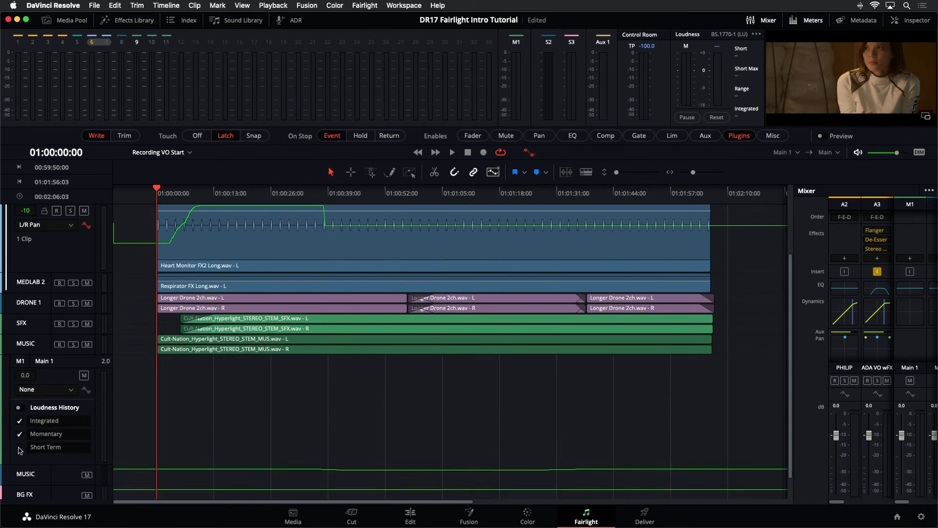
click(20, 409)
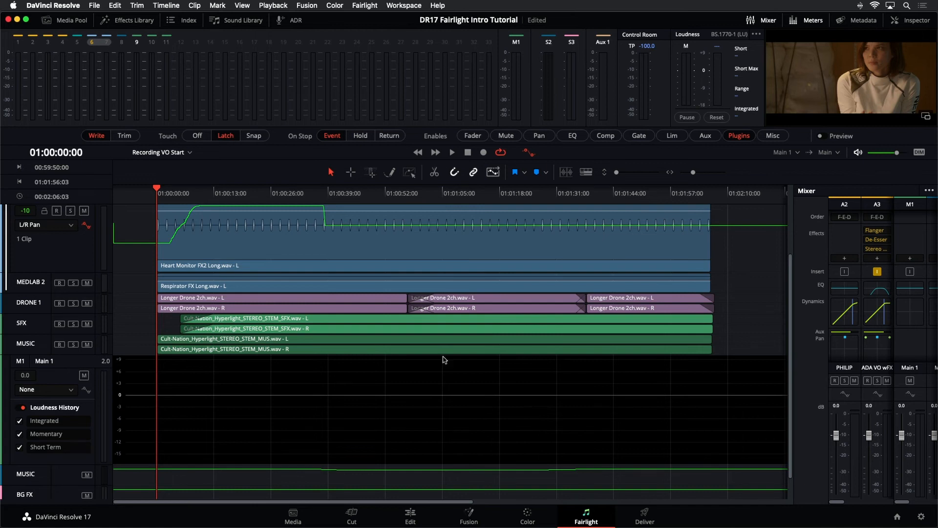
Play the timeline from 00:59:52:21 to about 01:00:28 to record the Main 1 loudness history
click(126, 193)
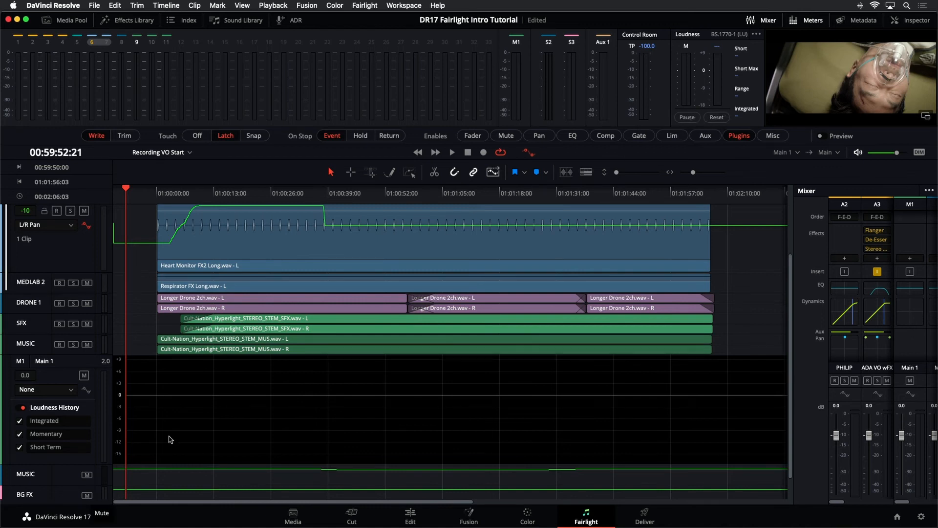
key(space)
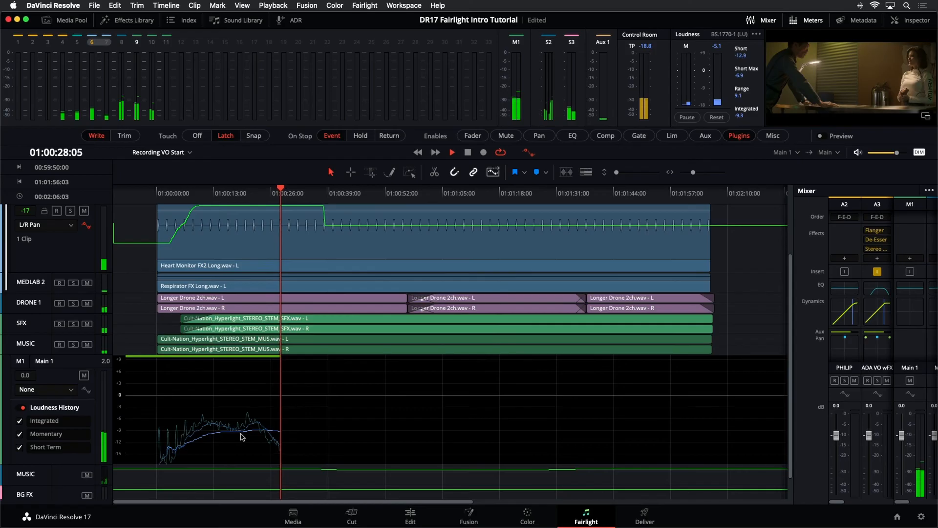
key(space)
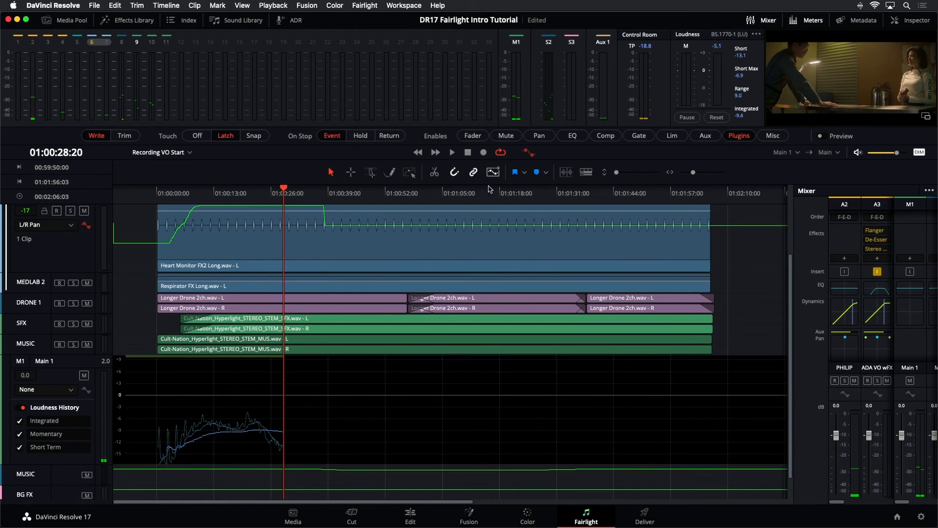
Switch automation off, on and off again to compare the timeline with and without the bus tracks
click(529, 153)
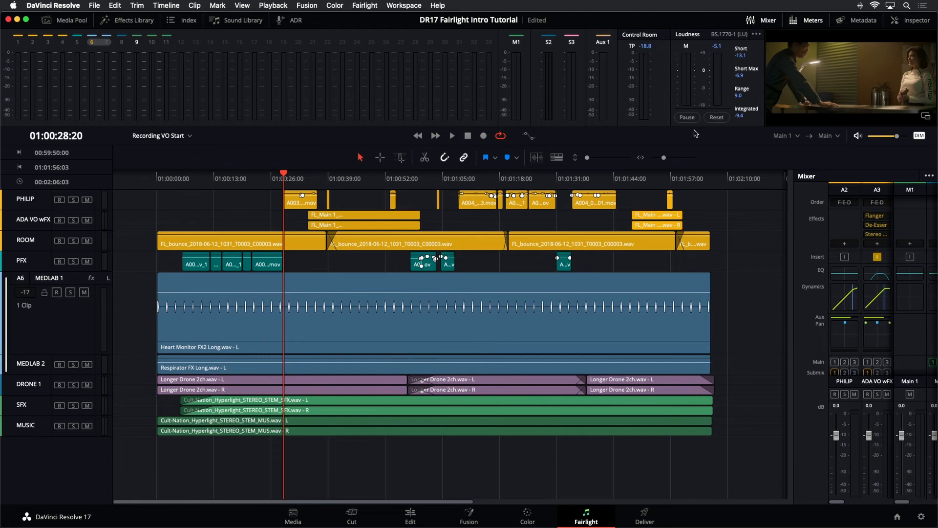
click(529, 136)
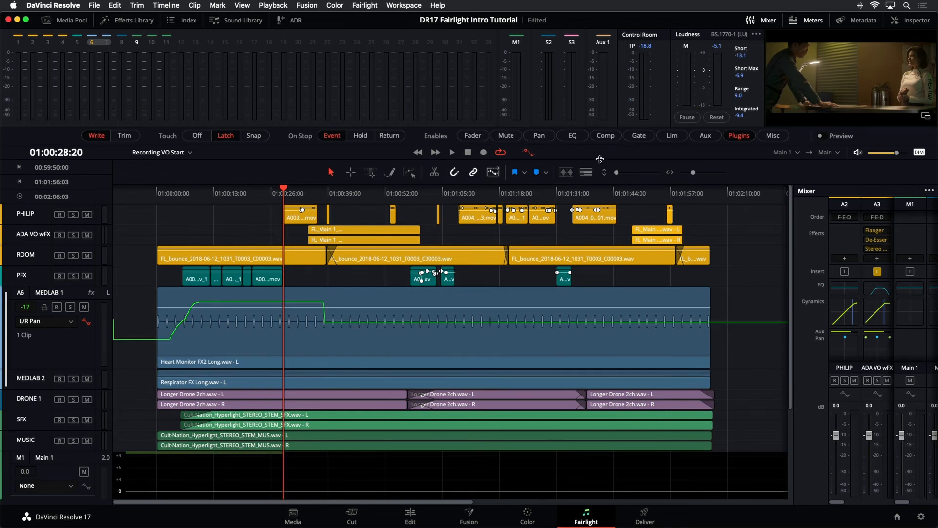
click(532, 153)
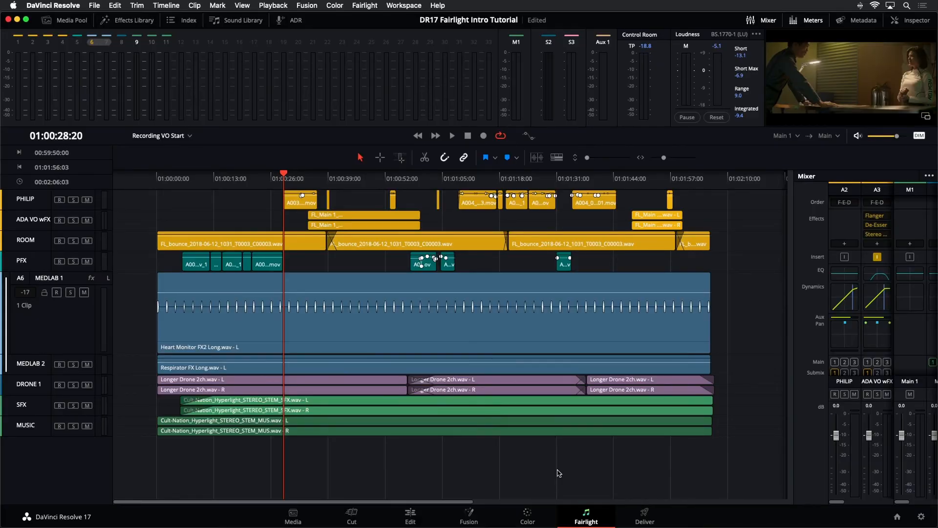
Open the timeline 17 Mix for Stems Start from the media pool, narrow the mixer and hide the media pool
click(64, 24)
scroll(100, 430, down, 2)
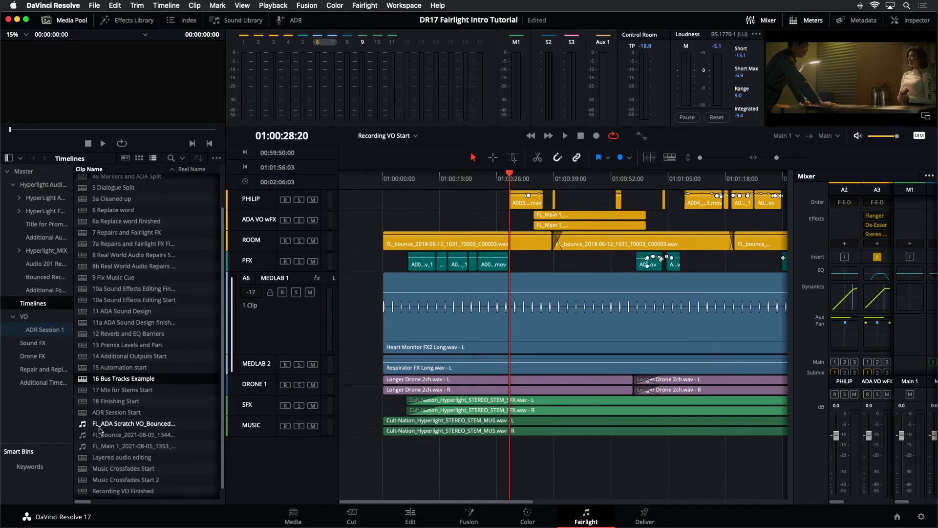
click(84, 391)
double_click(84, 390)
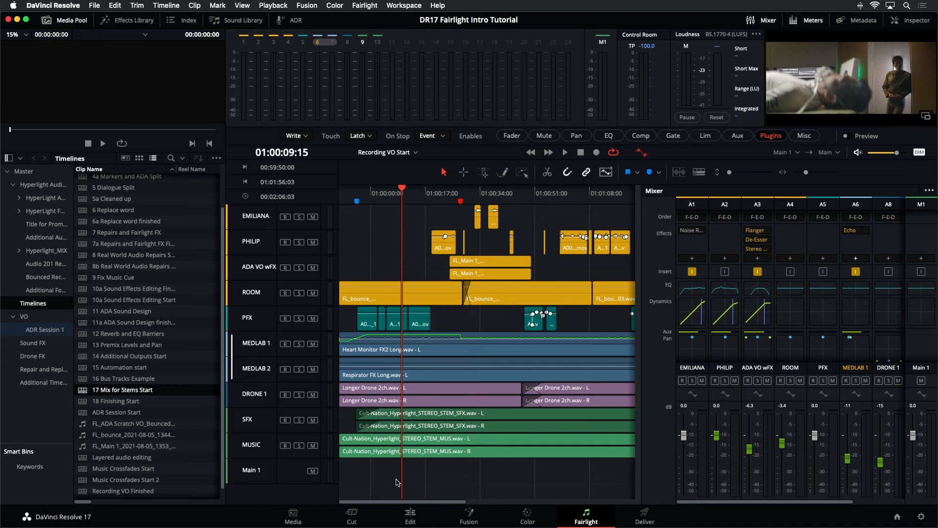
drag(640, 449, 810, 422)
click(69, 20)
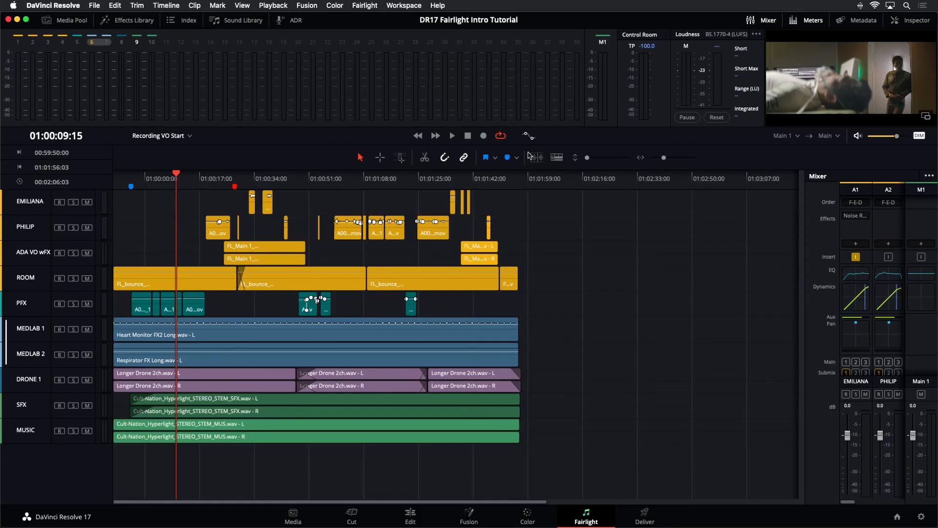
Turn automation on, move the playhead to the timeline start at 00:59:50:00 and review the available monitoring buses
click(528, 138)
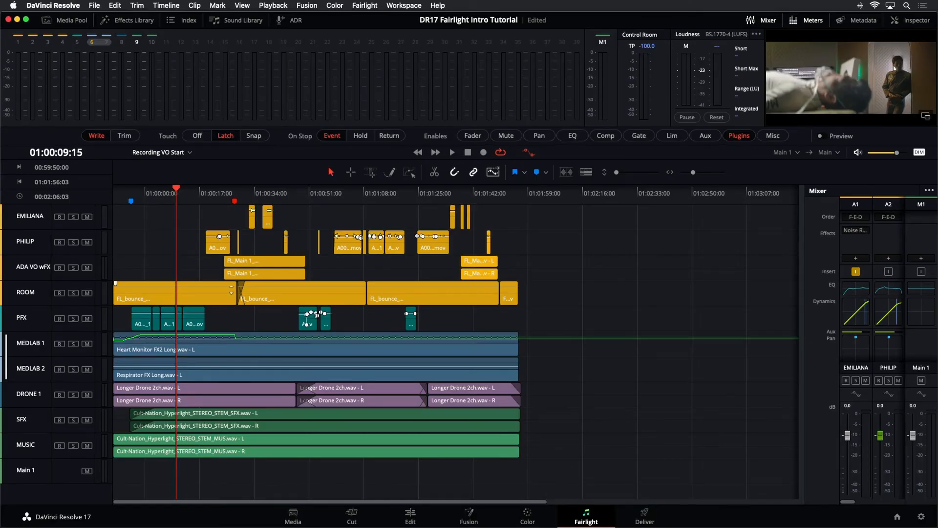
key(Home)
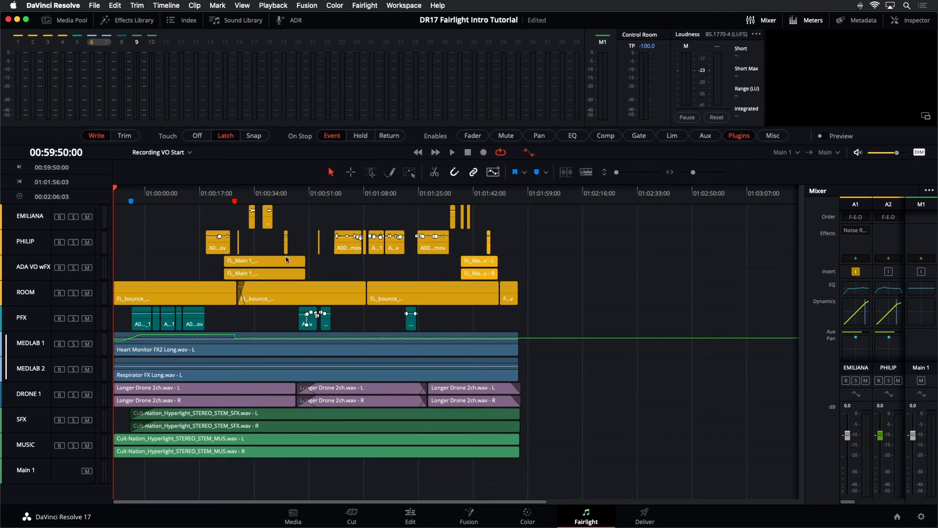
click(798, 153)
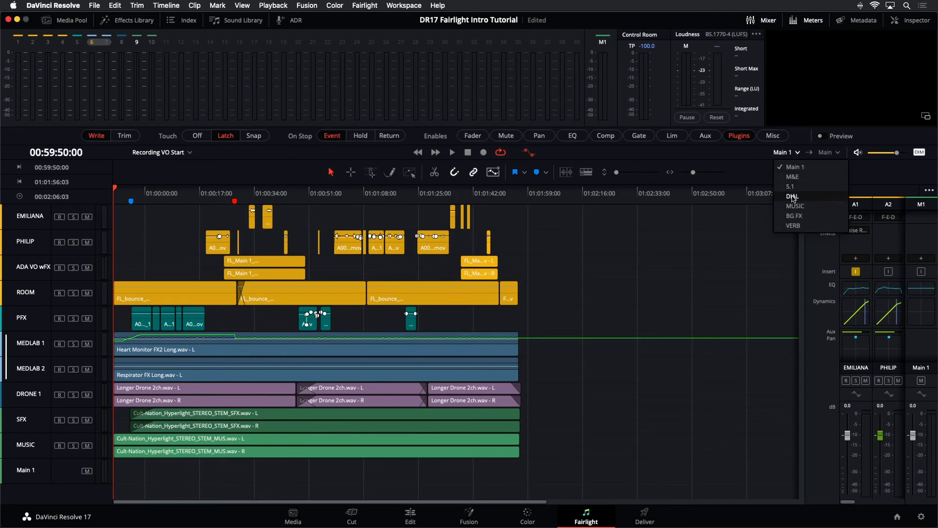
click(724, 226)
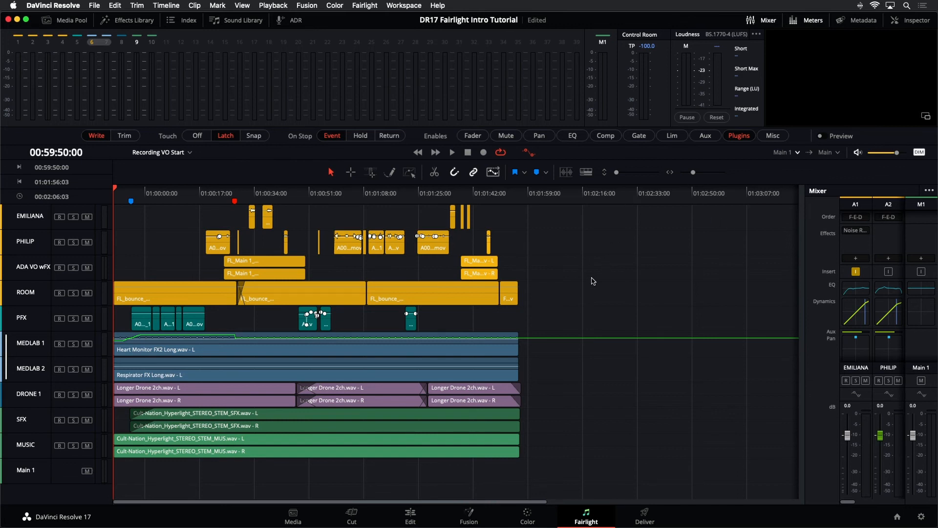
Start Bounce Mix to Track and set the Main 1 bus's destination to New Track
click(156, 6)
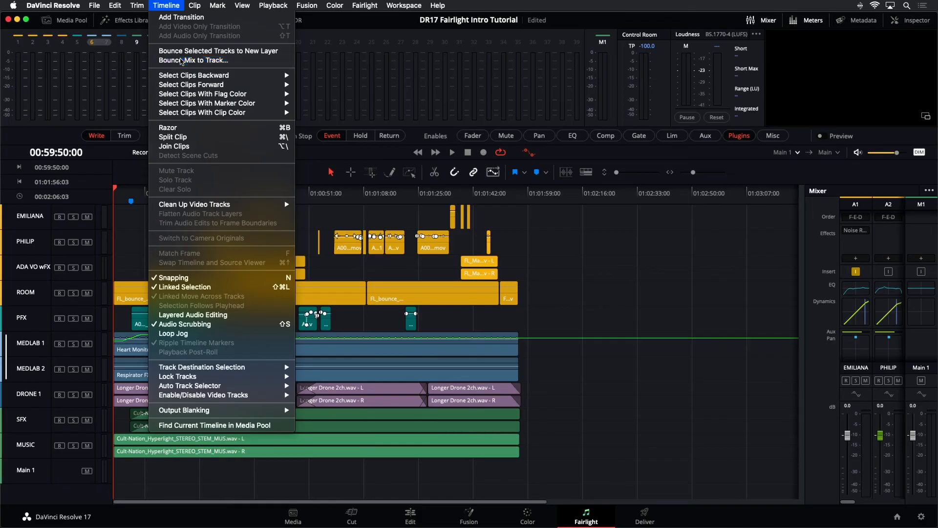
click(205, 60)
drag(424, 122, 509, 138)
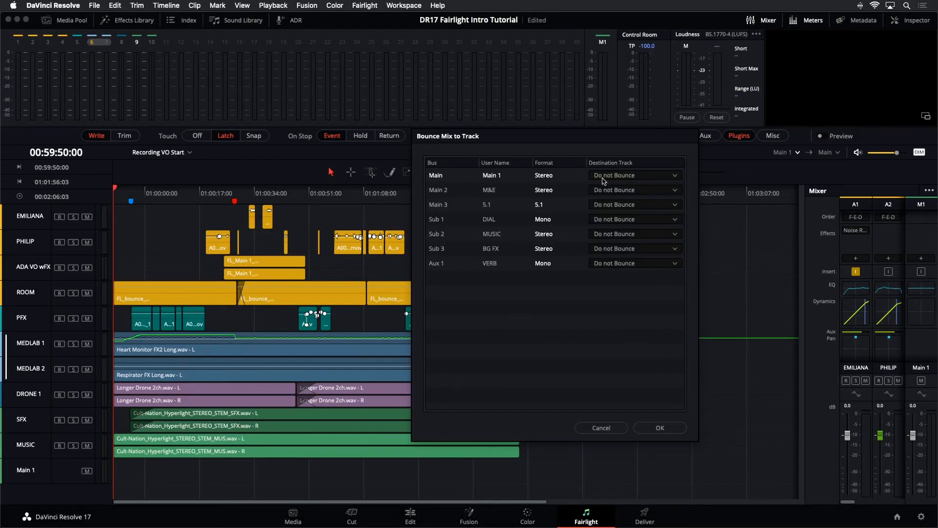
click(616, 179)
click(609, 199)
click(610, 205)
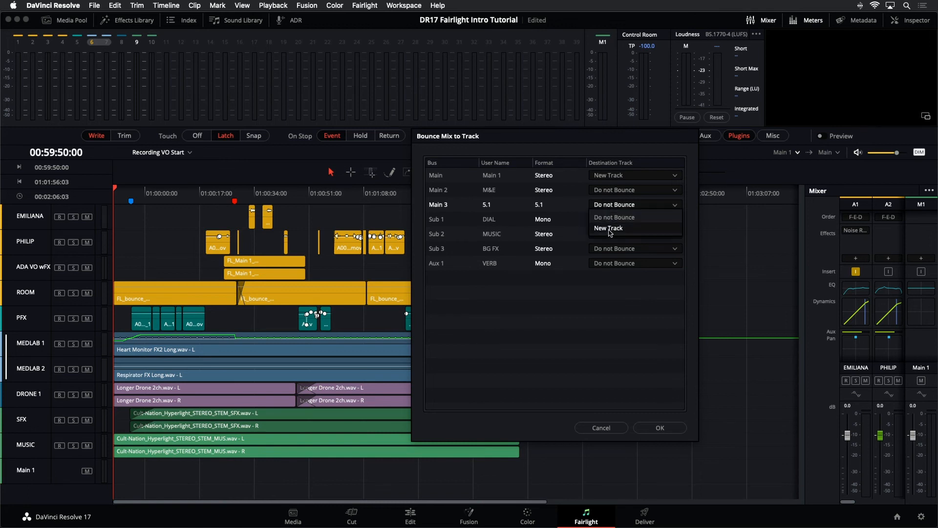
click(516, 382)
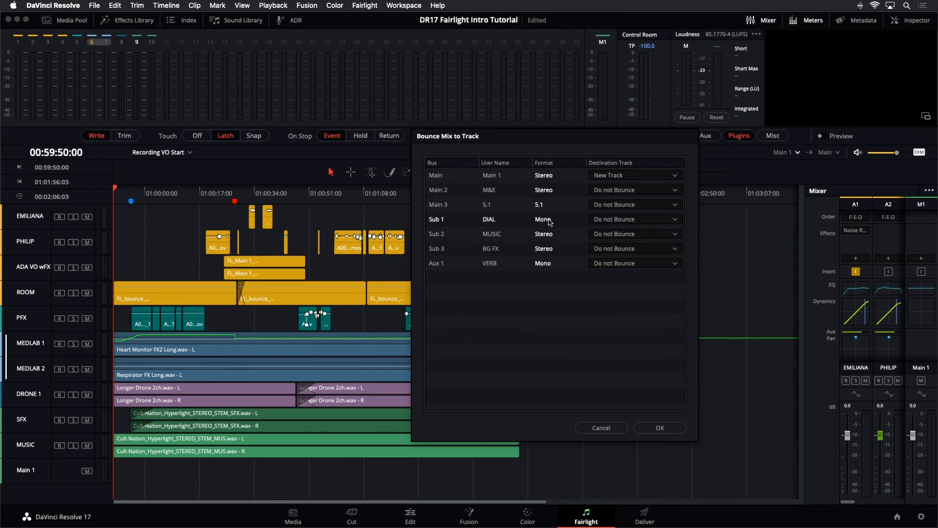
Set the DIAL submix's destination to New Track and run the bounce
click(609, 221)
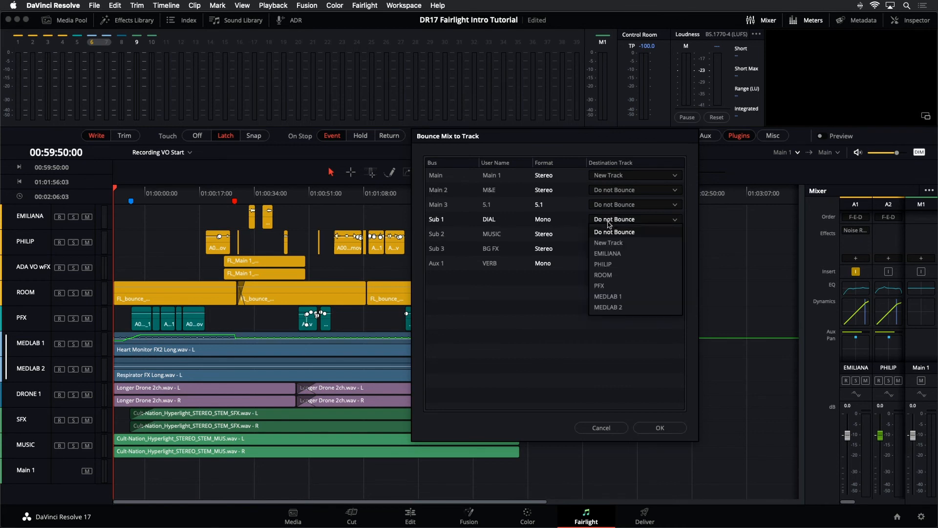
click(609, 242)
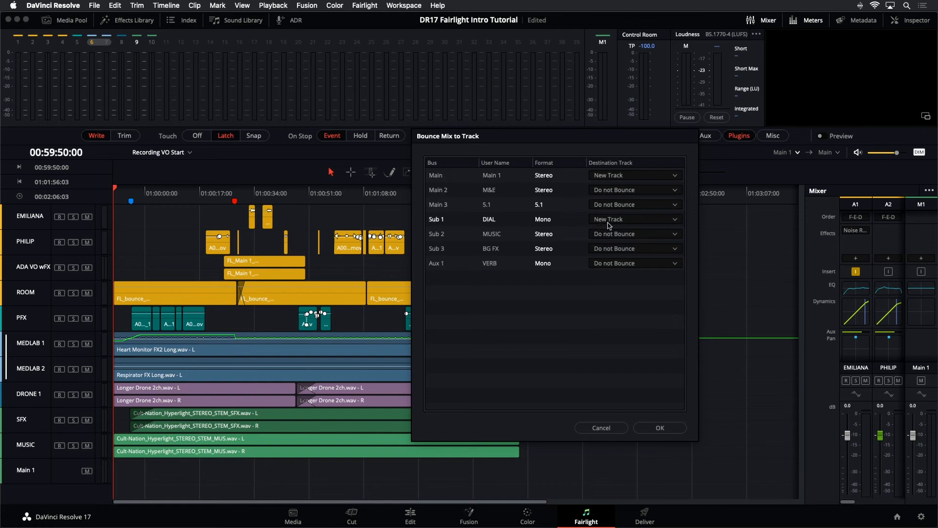
click(660, 428)
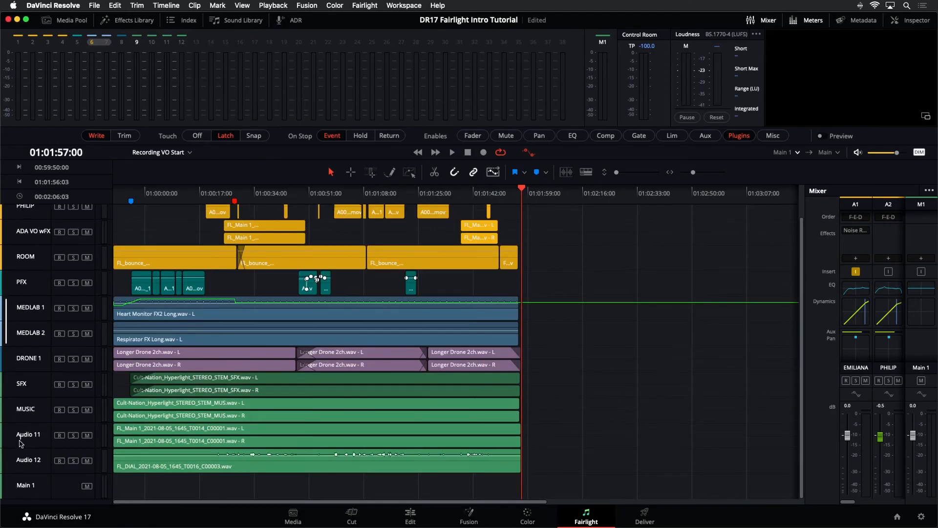
Increase the track heights to show the bounced waveforms on Audio 11 and Audio 12, and fit the whole timeline in view
drag(21, 443, 21, 466)
scroll(46, 466, down, 1)
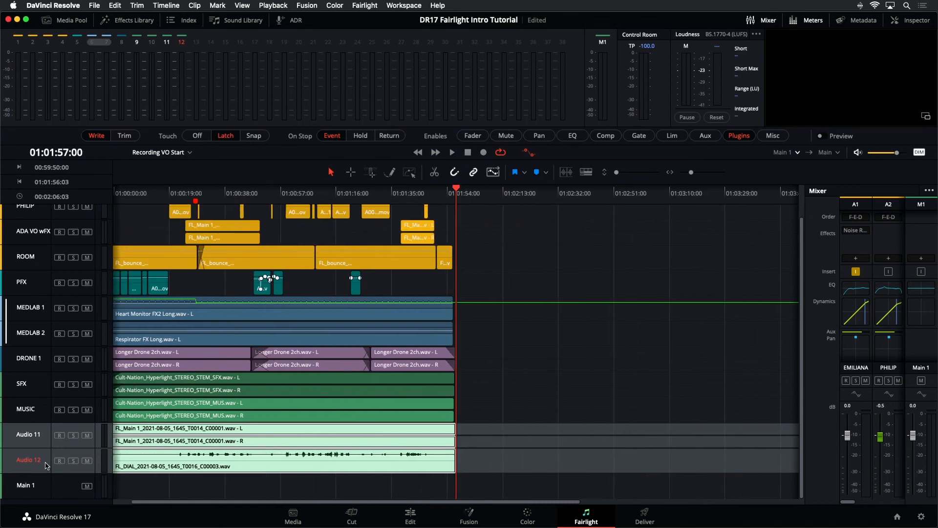
scroll(45, 466, down, 3)
scroll(45, 466, up, 3)
scroll(46, 466, up, 5)
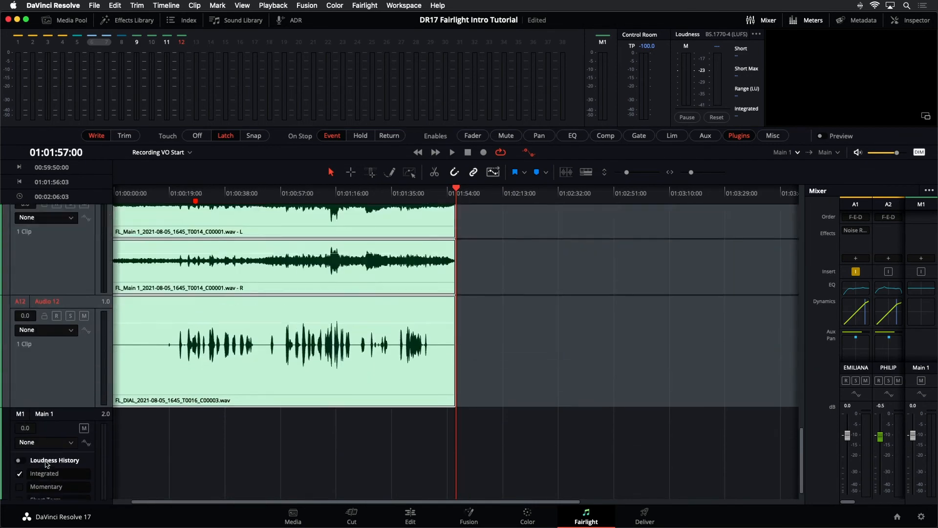
click(644, 373)
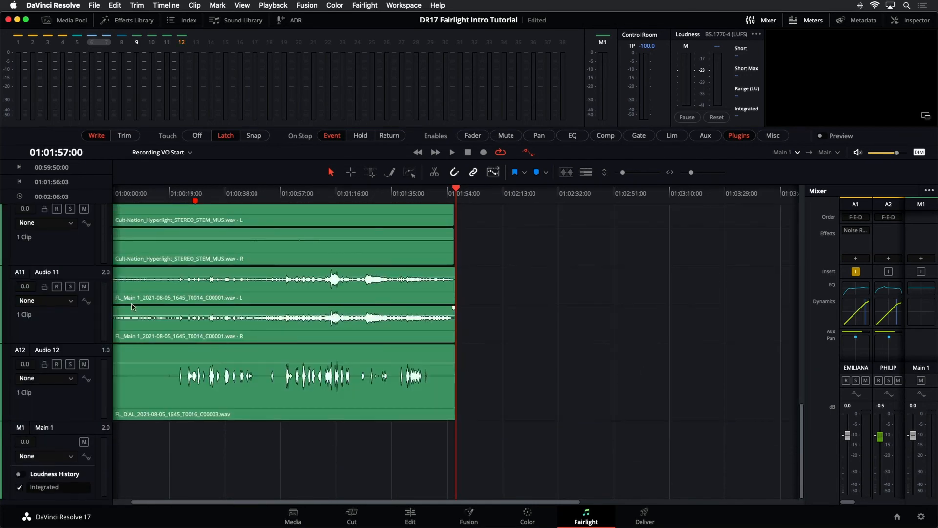
key(shift+z)
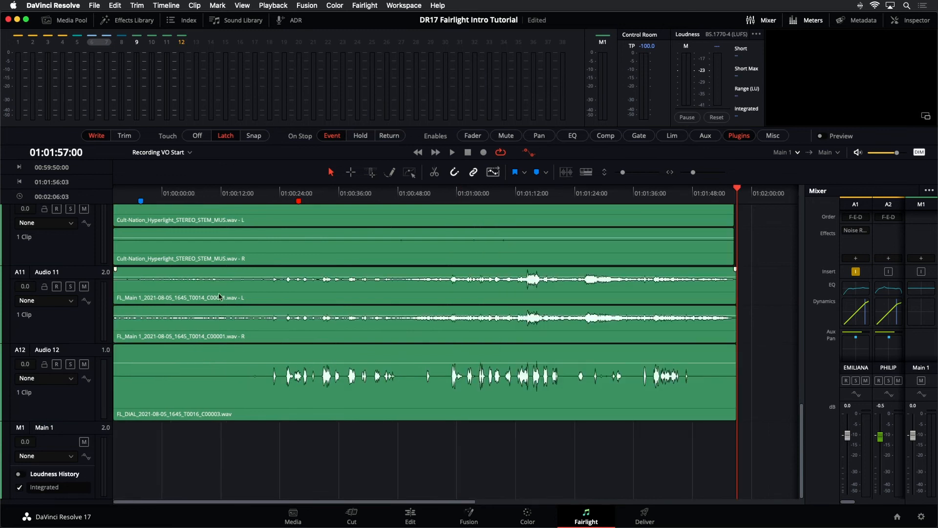
Solo Audio 11 and play the bounced Main 1 mix from about 01:00:30
click(69, 287)
click(313, 192)
key(space)
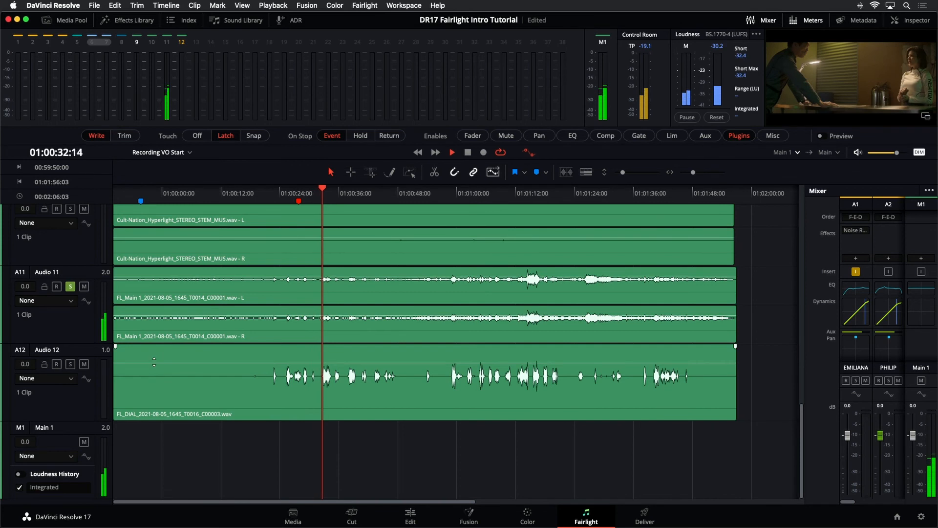
key(space)
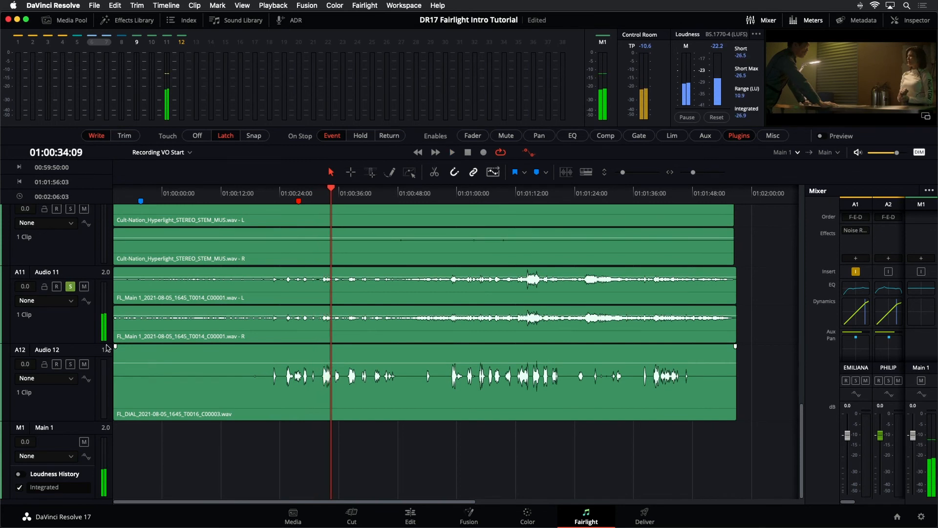
Unsolo Audio 11, solo Audio 12 and play the bounced dialogue stem from about 01:00:24
click(70, 287)
click(70, 364)
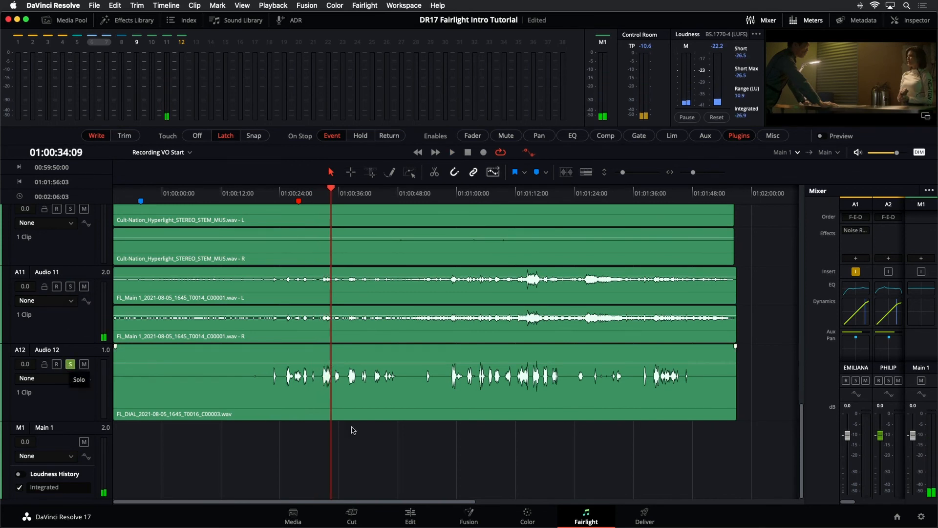
click(281, 206)
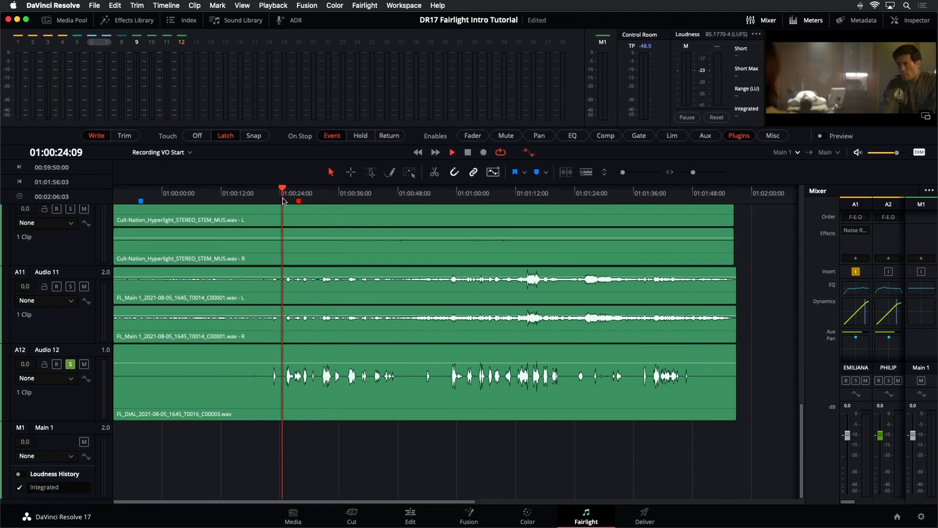
key(space)
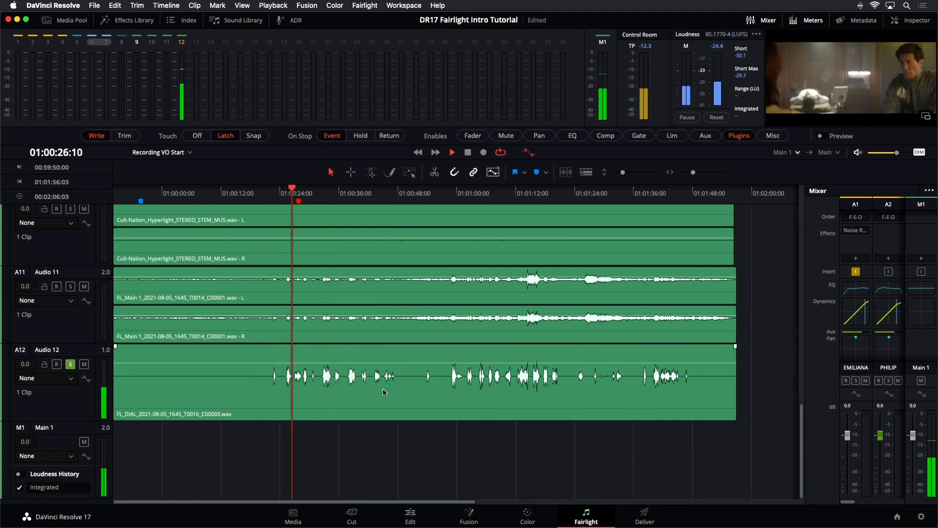
key(space)
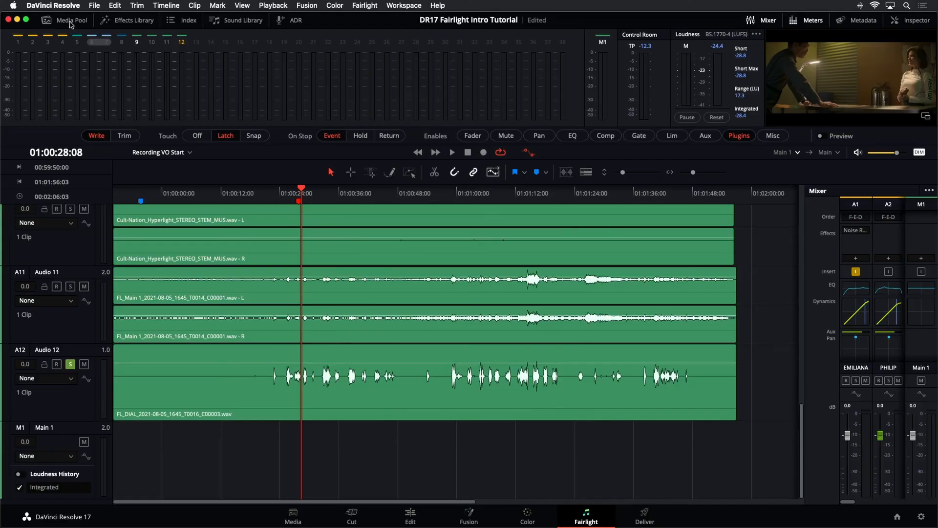
Show the Media Pool and select the FL_bounce audio file among the bounced files in the Timelines bin
click(68, 20)
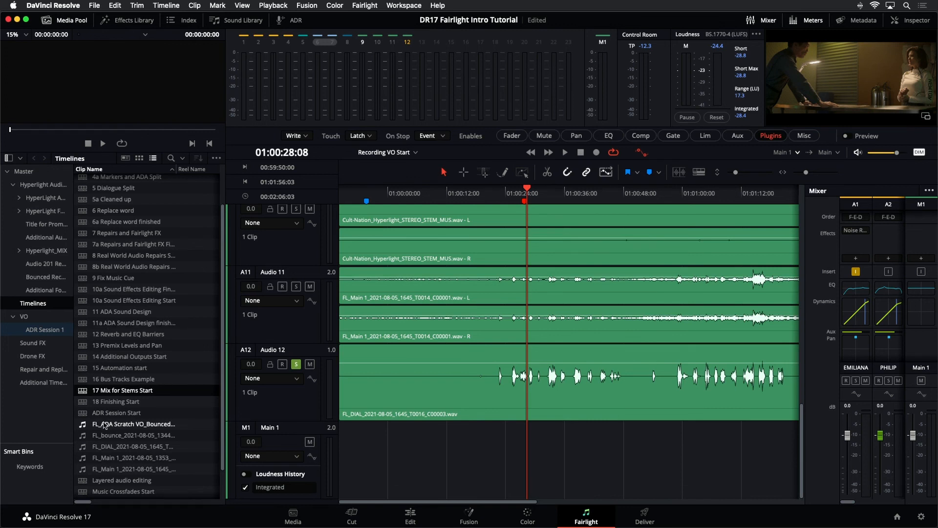
click(110, 436)
click(111, 438)
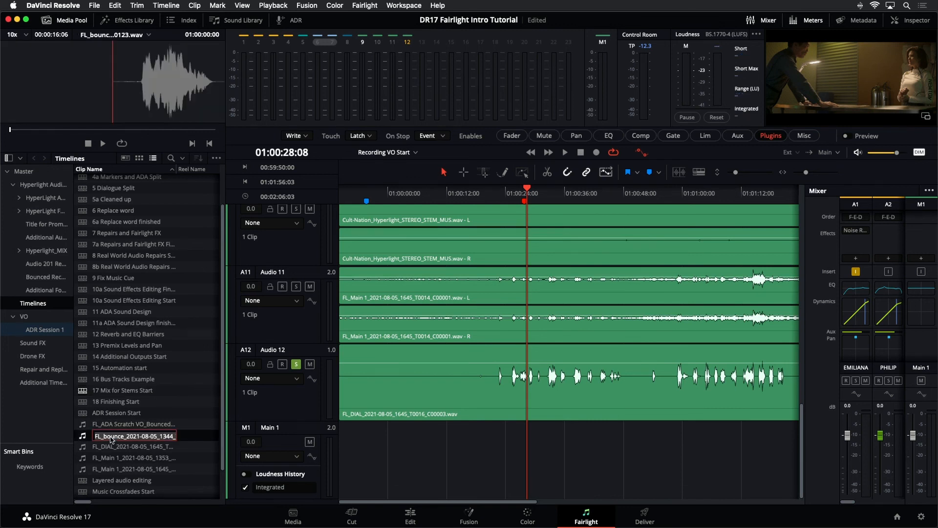
click(621, 414)
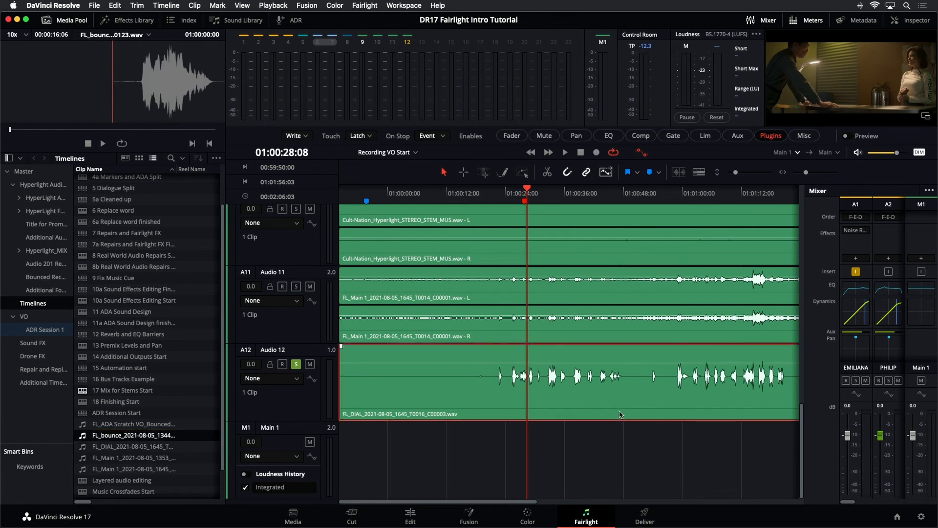
View the Deliver page's render settings and return to the Fairlight page
right_click(594, 396)
click(556, 402)
click(646, 517)
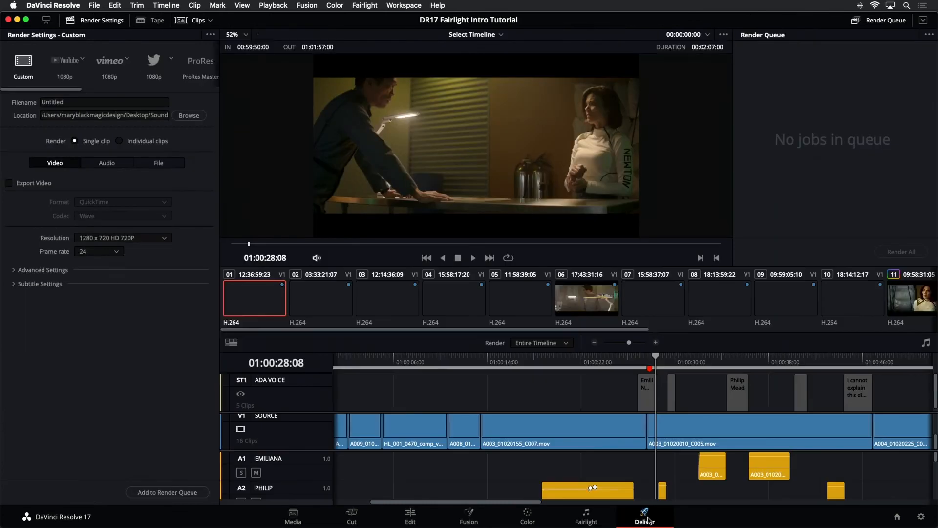
click(589, 518)
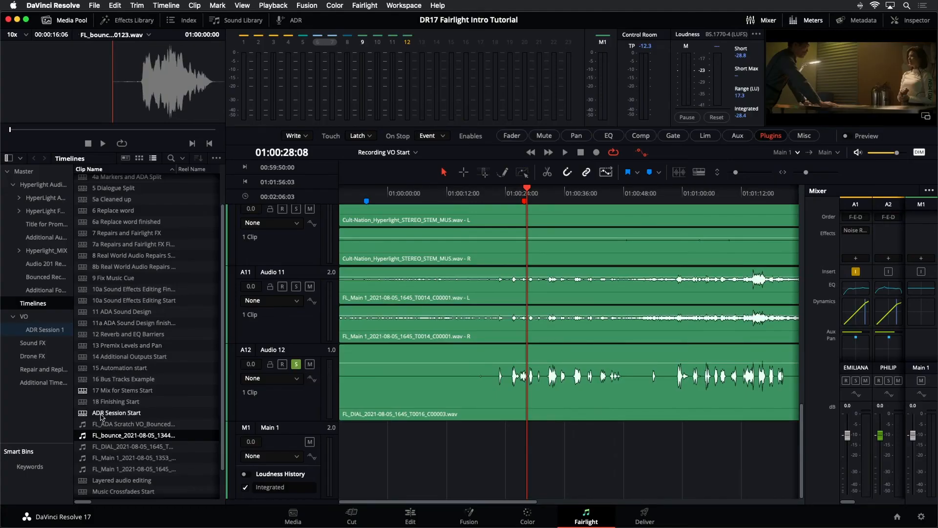
Open the 18 Finishing Start timeline and hide the Media Pool
double_click(84, 401)
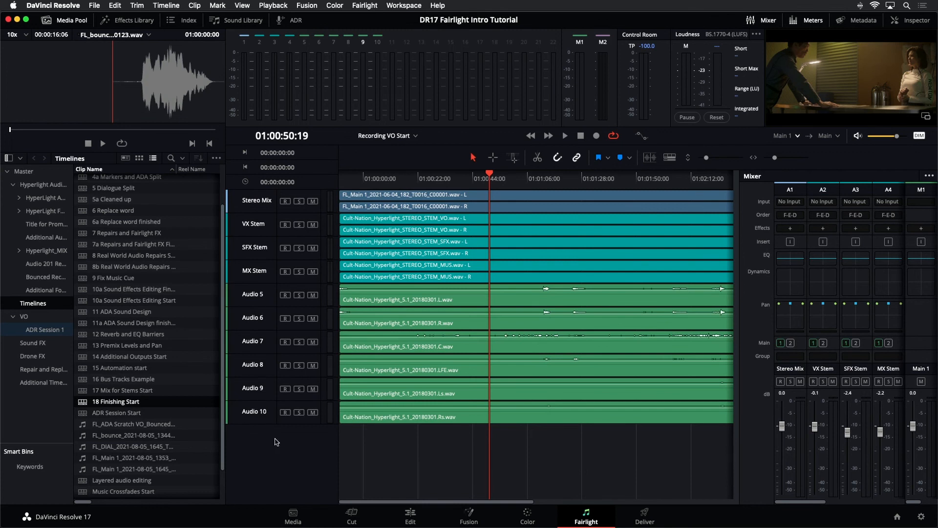
click(57, 20)
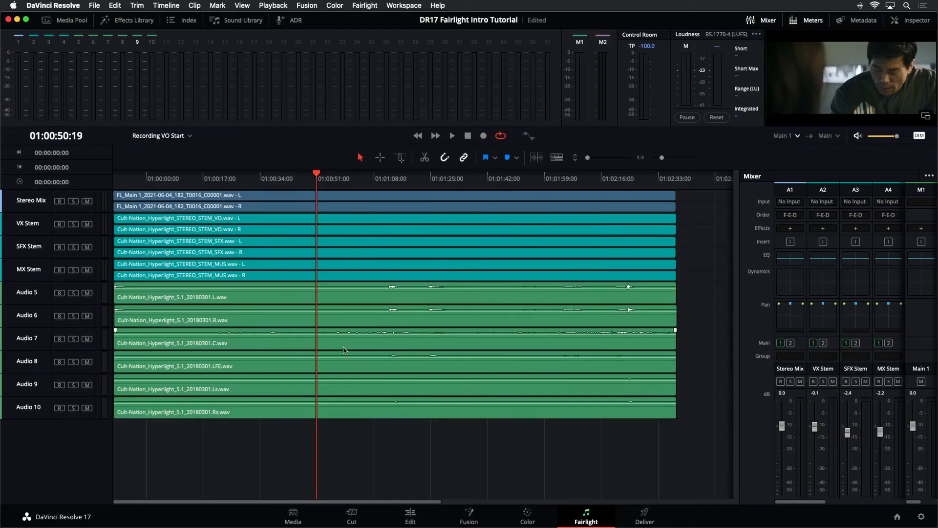
Select the Stereo Mix and the VX, SFX and MX stem tracks in turn, and finally Audio 5 through Audio 10 together
click(49, 197)
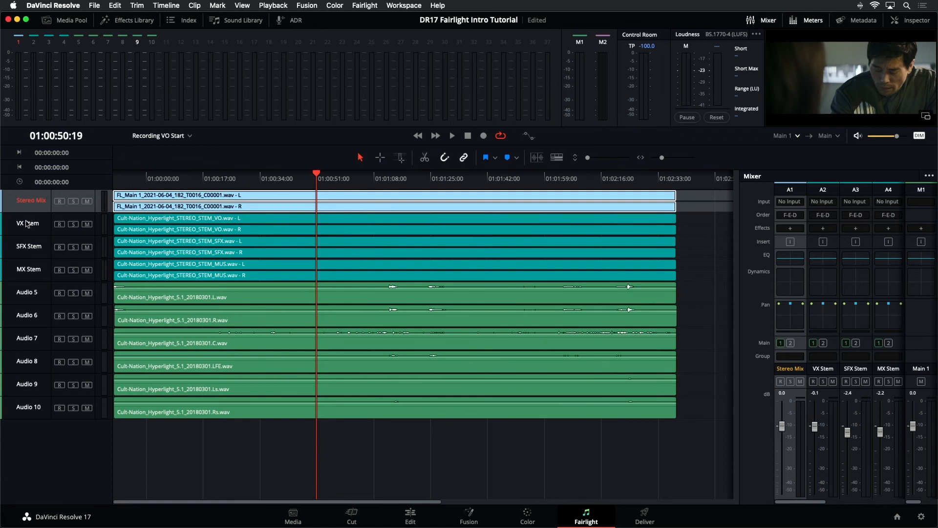
click(37, 231)
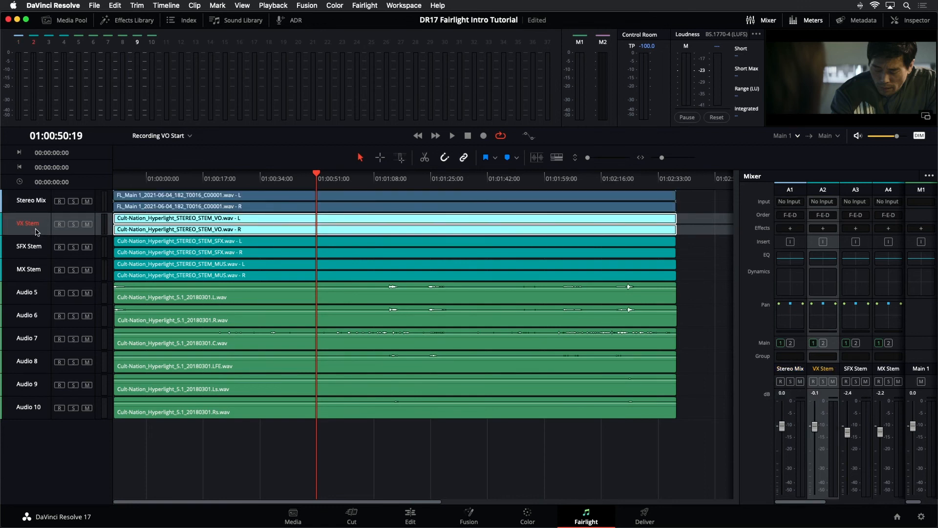
click(46, 257)
click(45, 275)
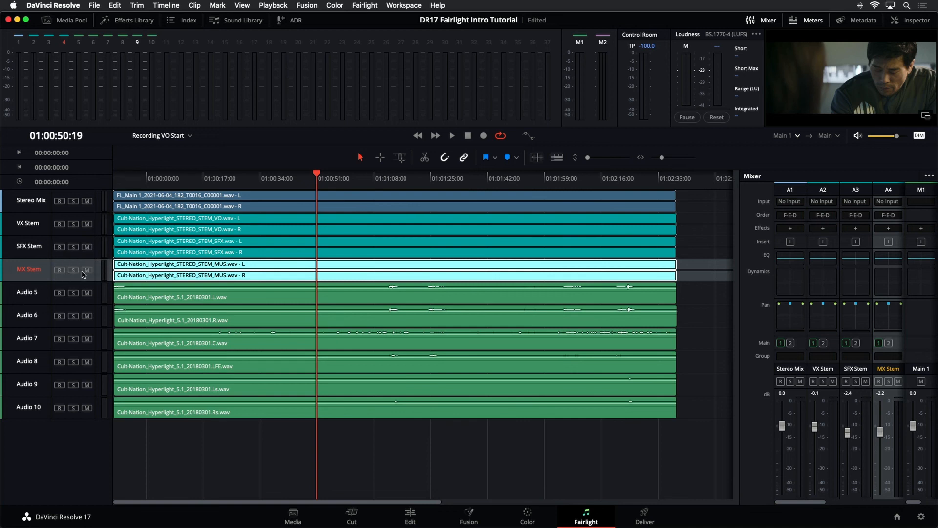
drag(34, 295, 42, 407)
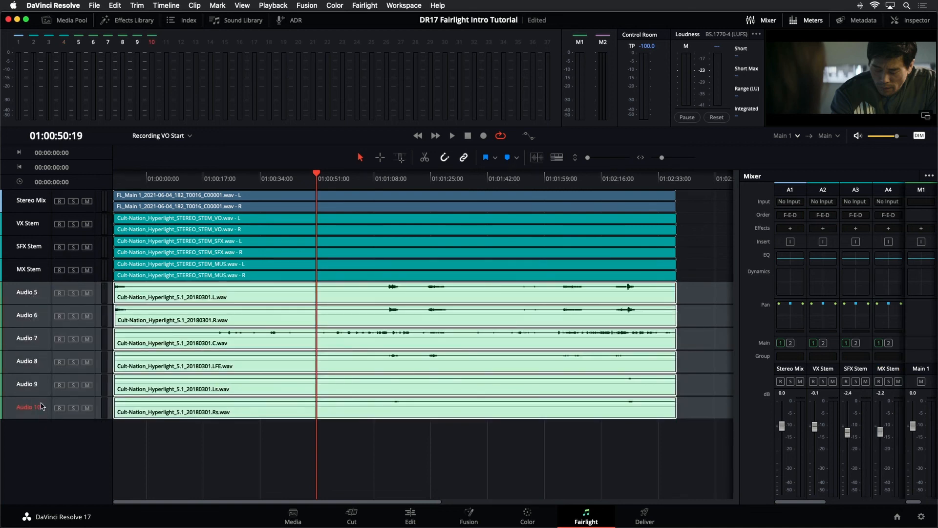
Enlarge the tracks, solo Audio 5 through Audio 10 and play them briefly from 01:00:50:19
key(shift+z)
scroll(42, 407, up, 5)
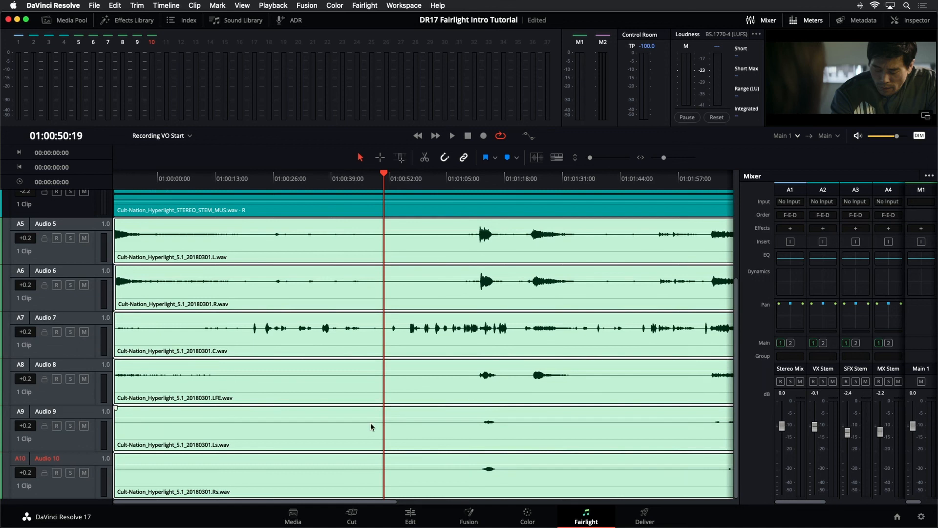
click(70, 238)
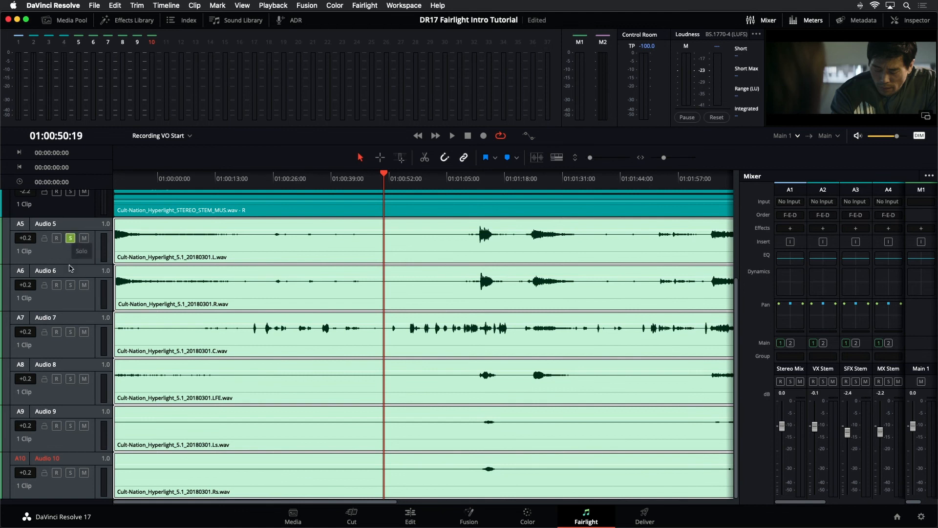
drag(69, 268, 65, 486)
key(space)
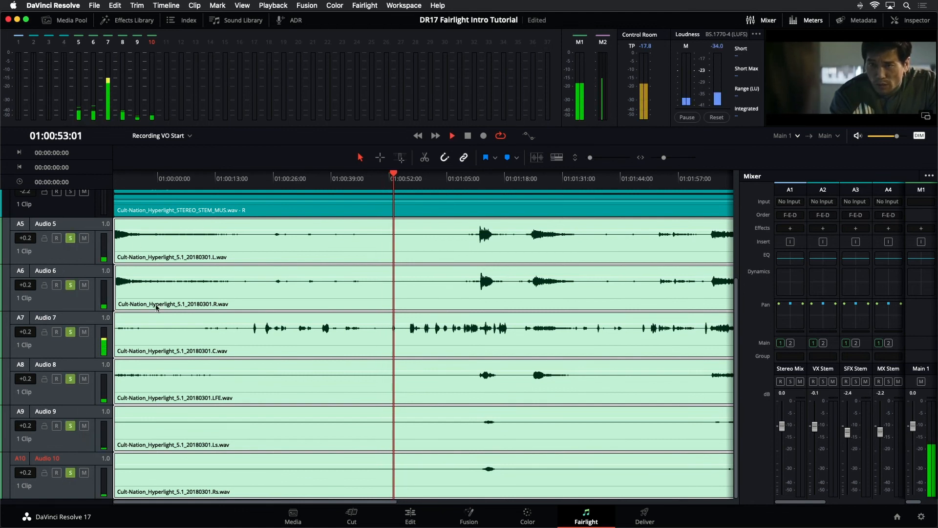
key(space)
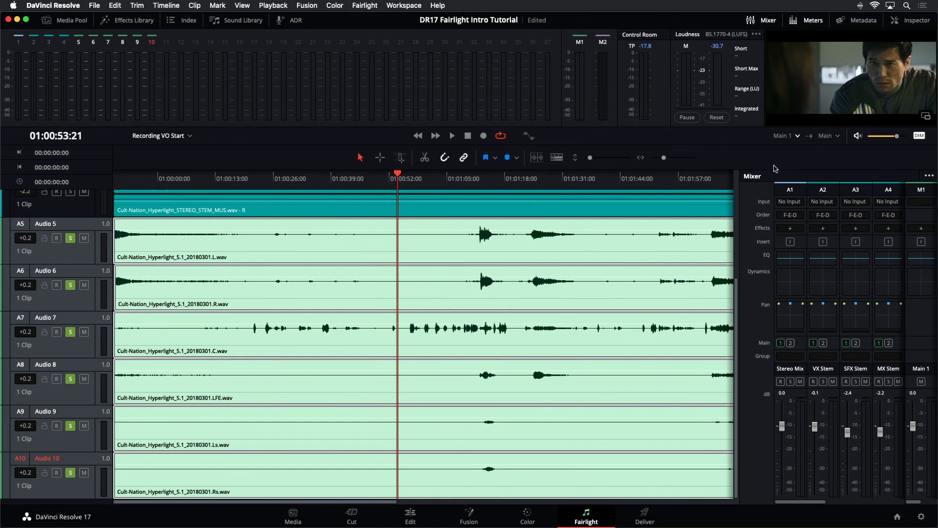
Switch the monitored bus from Main 1 to 5.1 and play the soloed surround tracks from 01:00:53:21
click(799, 137)
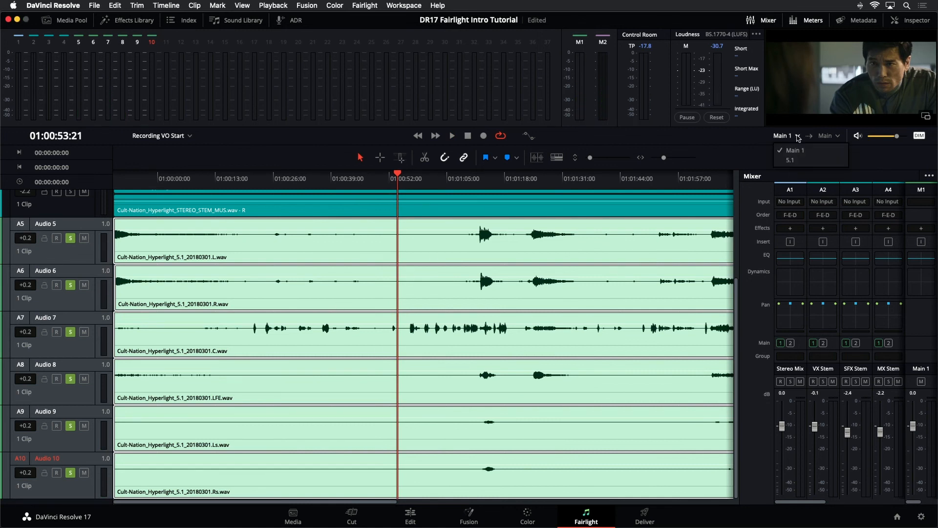
click(790, 162)
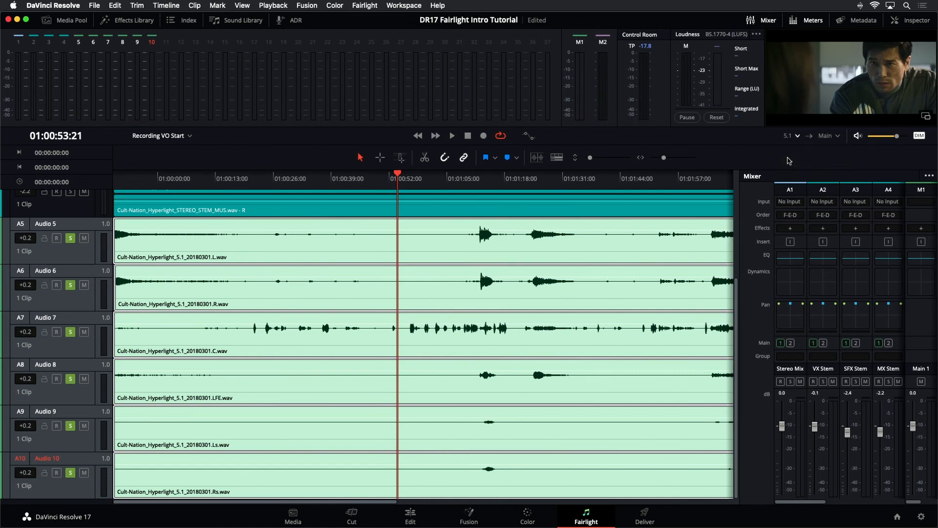
key(space)
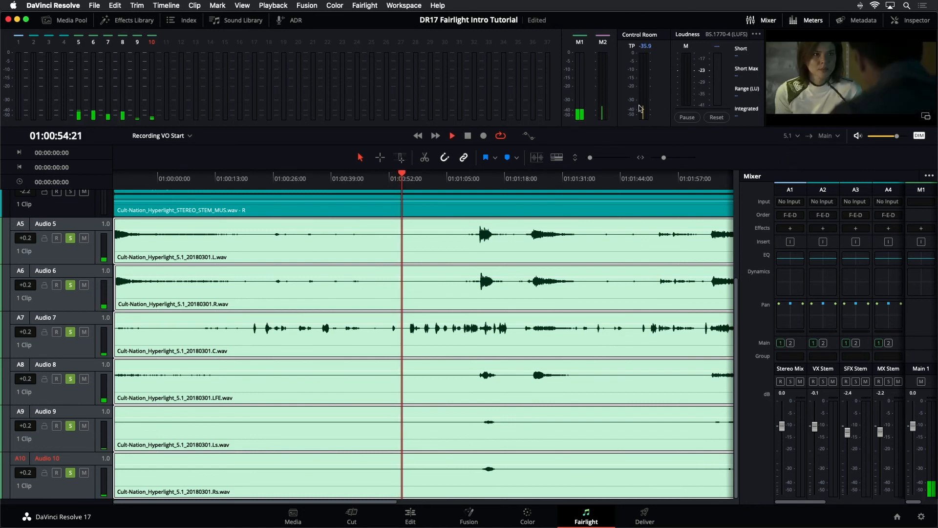
key(space)
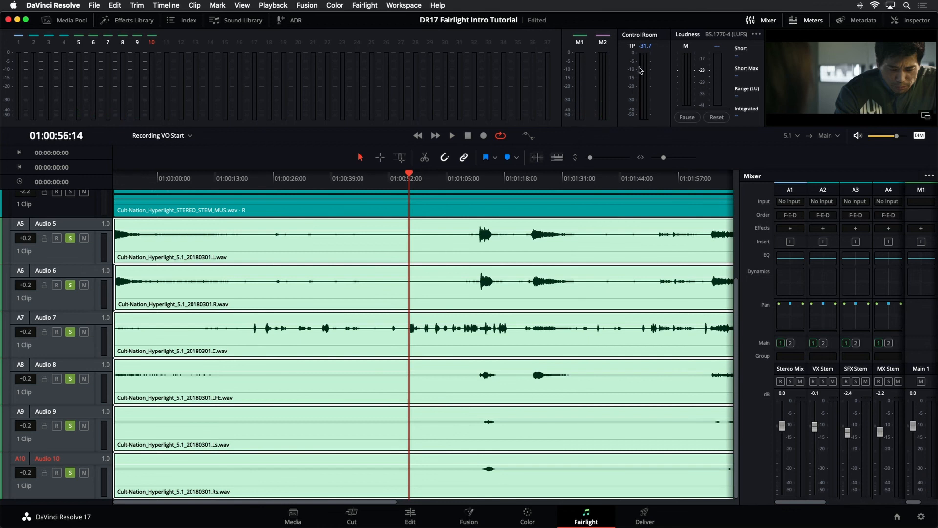
key(space)
key(space)
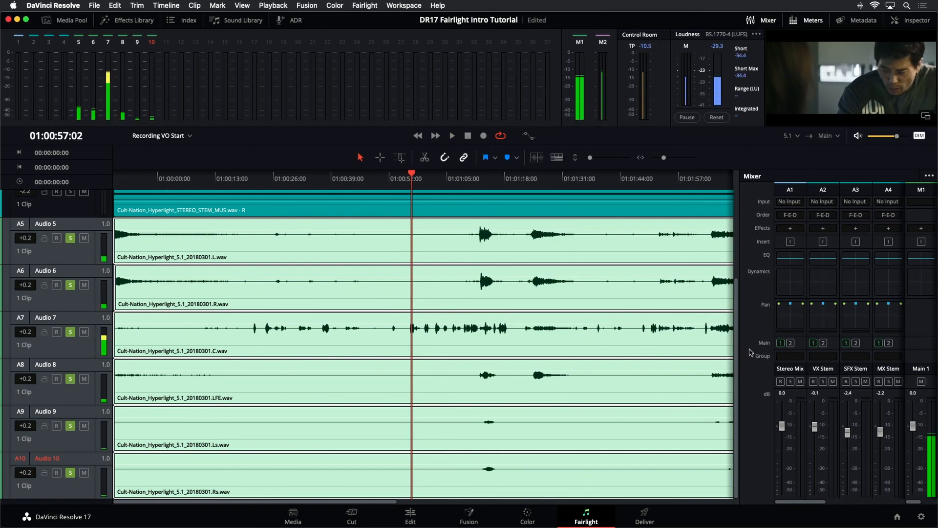
Widen the mixer, open the pan controls for Audio 5, review the pan settings track by track, and close them
drag(739, 403, 561, 403)
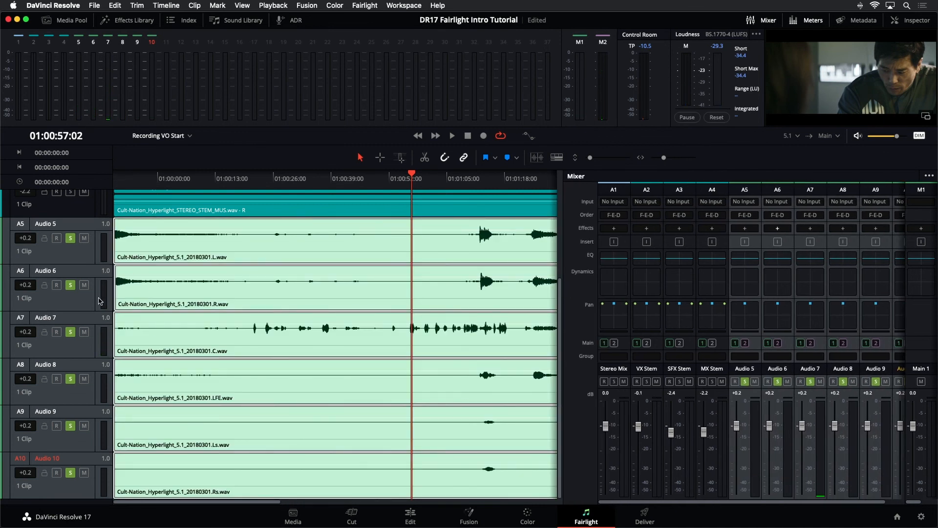
click(154, 305)
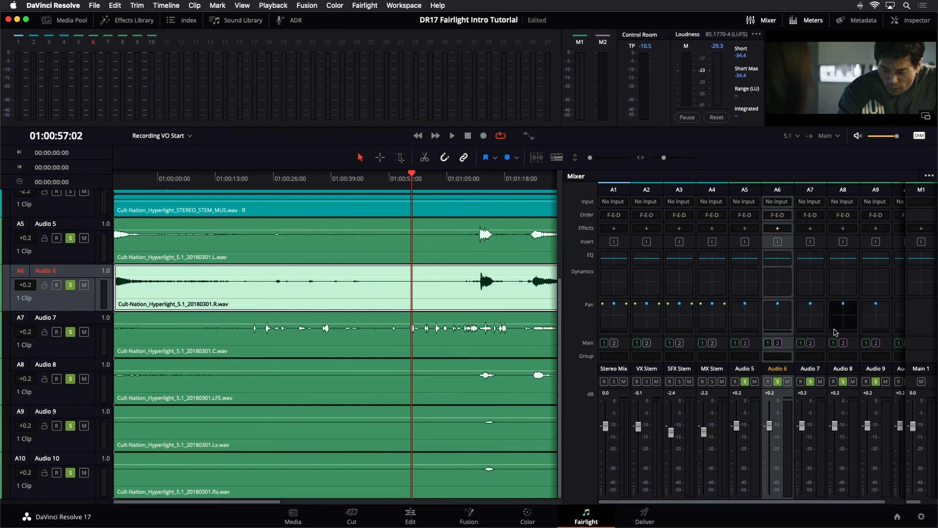
double_click(758, 324)
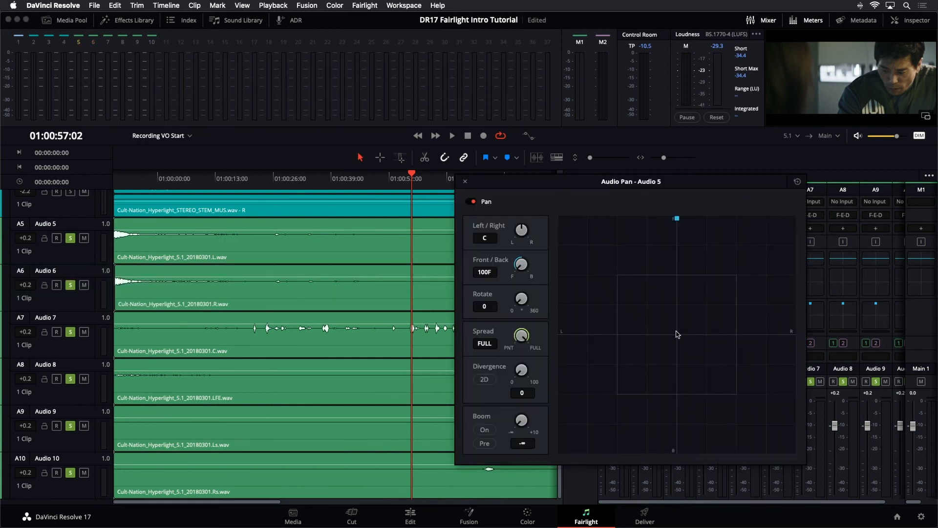
click(68, 255)
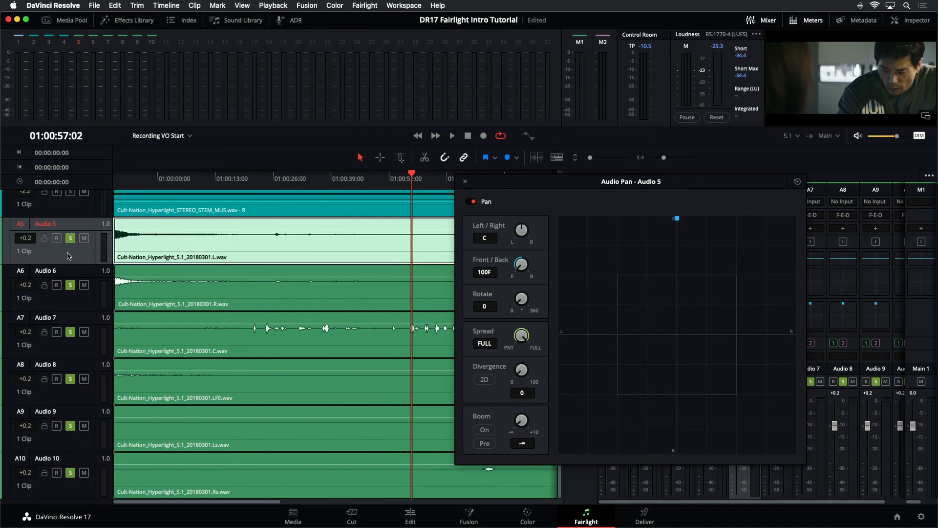
key(Down)
key(Down)
key(Down)
key(Down)
key(Down)
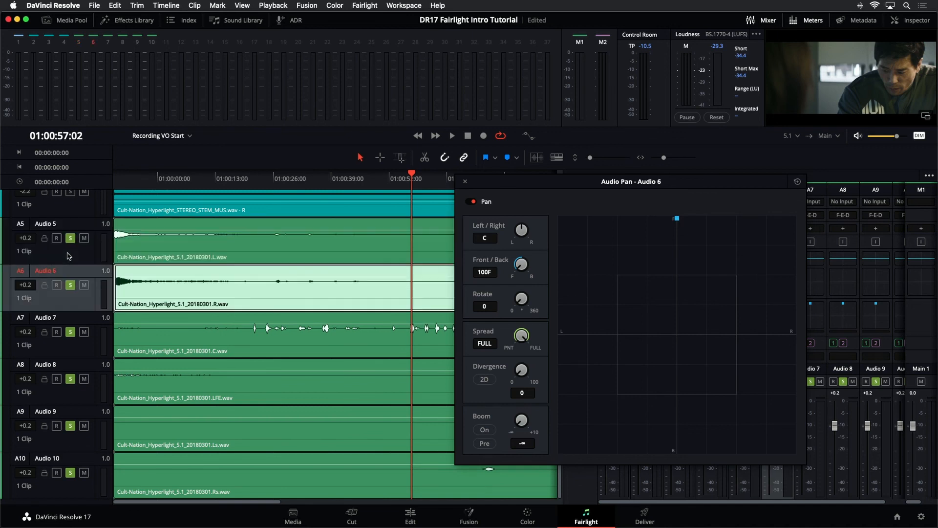
key(Up)
key(Up)
key(Up)
key(Up)
key(Up)
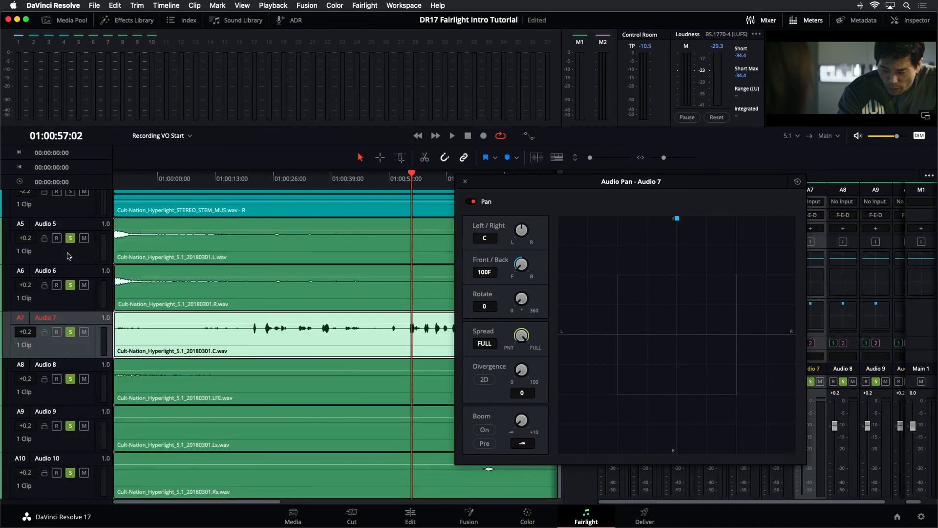
click(466, 182)
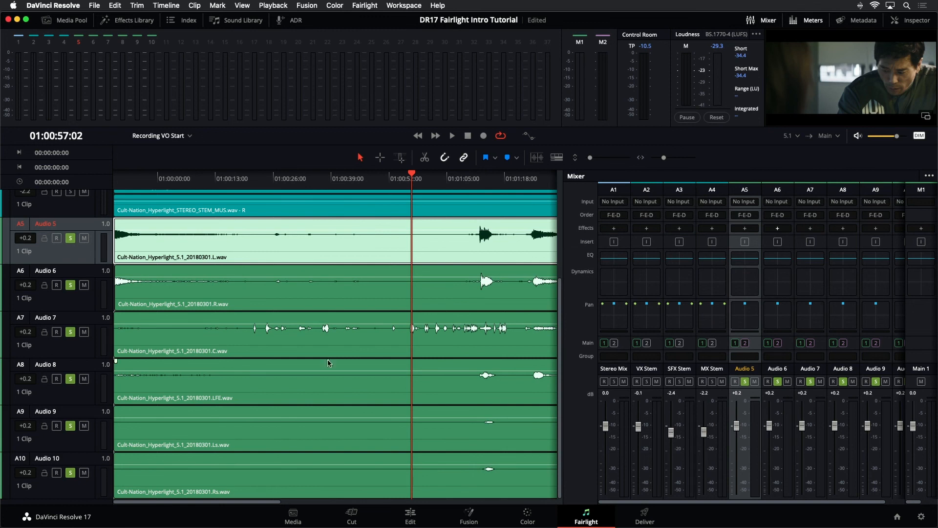
Link Audio 5 through Audio 10 as a 5.1 group and close the Link Group window
mouse_move(81, 301)
mouse_down()
mouse_move(82, 470)
mouse_move(84, 306)
mouse_up()
click(381, 5)
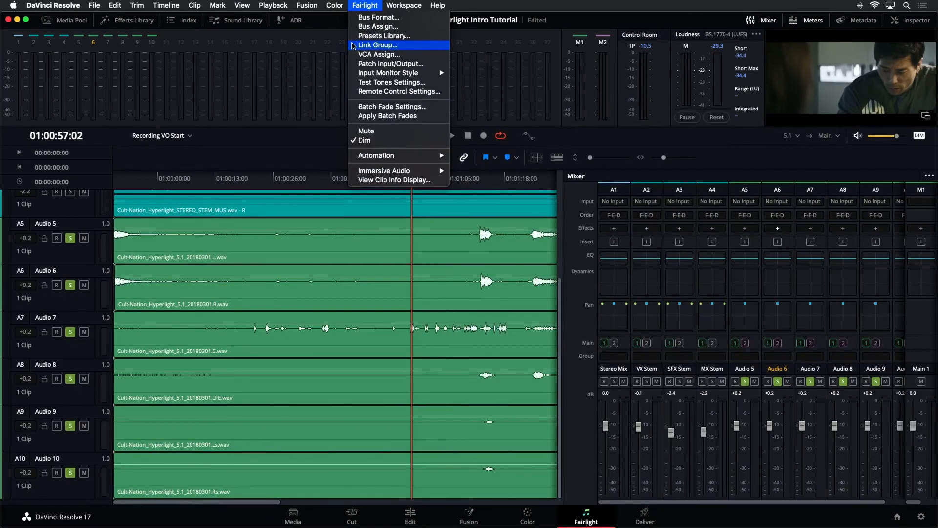
click(354, 45)
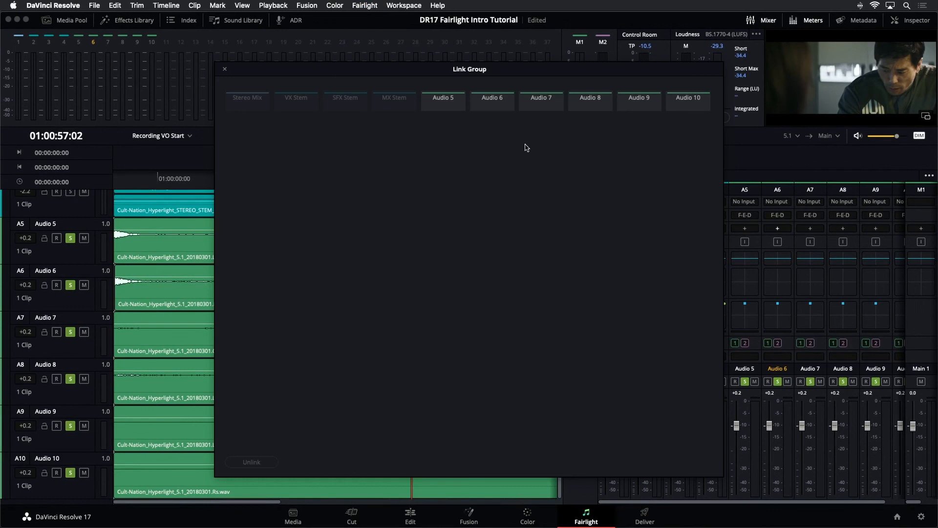
click(438, 105)
shift+click(696, 107)
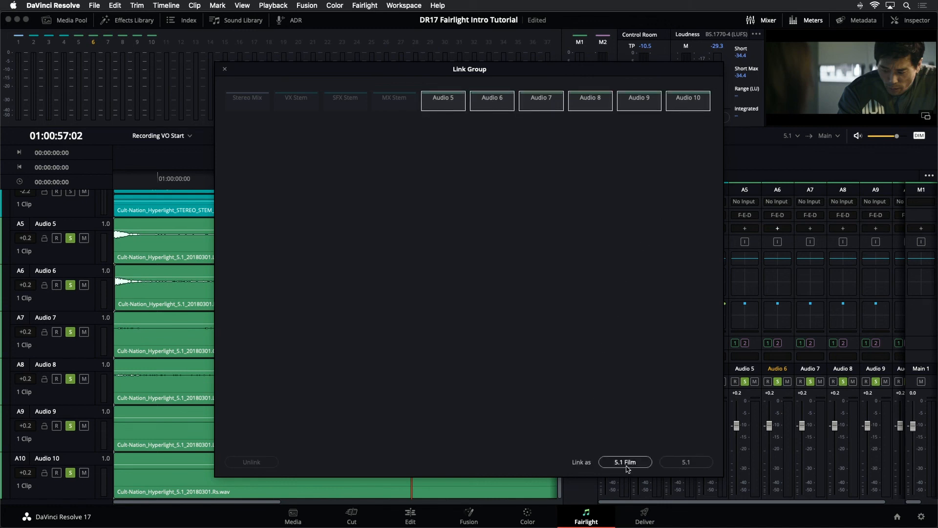
click(686, 462)
click(224, 71)
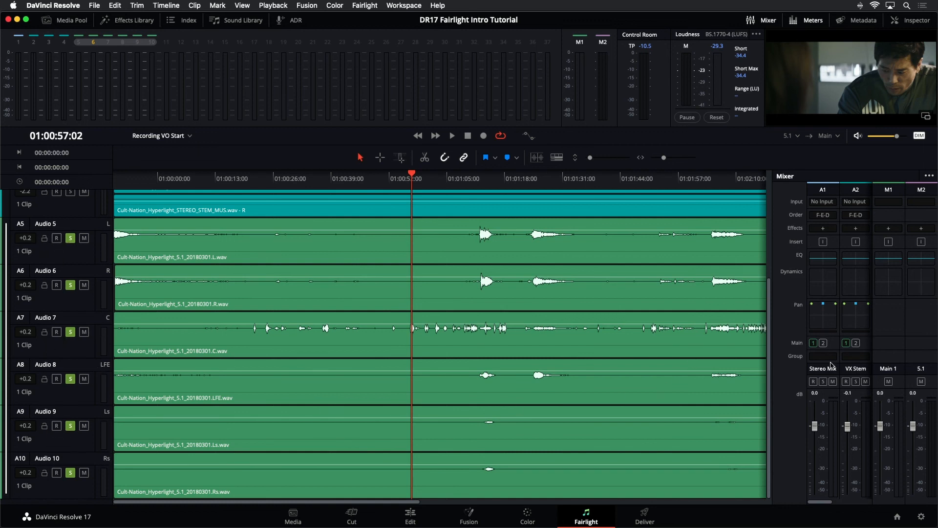
Widen the mixer, open the pan controls of the linked Audio 5 strip and play the surround mix briefly
drag(772, 353, 657, 367)
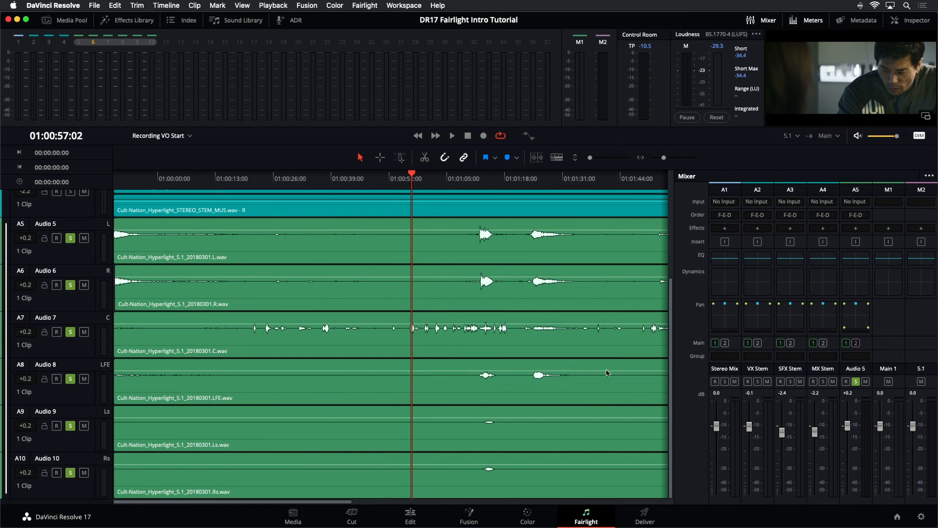
double_click(856, 316)
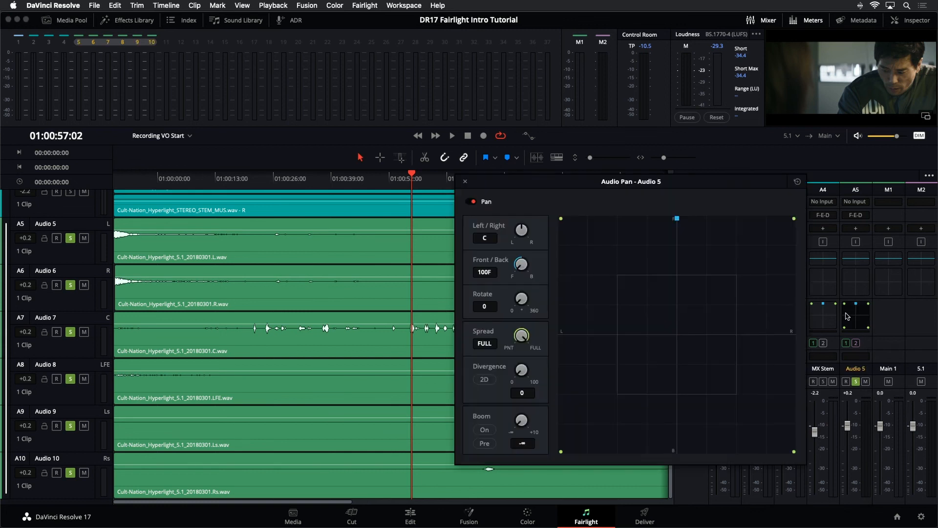
key(space)
key(space)
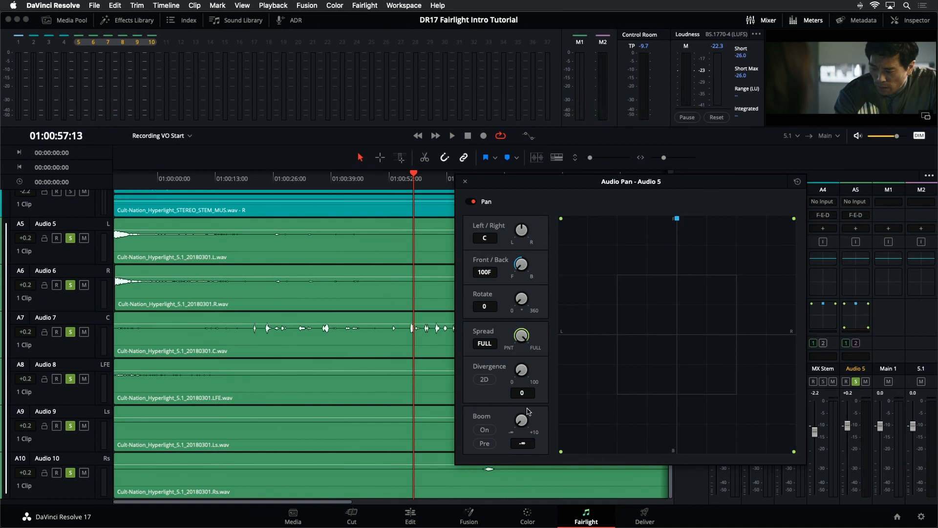
Turn on Boom for the linked Audio 5 strip and set its level to -0.2
click(484, 429)
drag(532, 410, 618, 390)
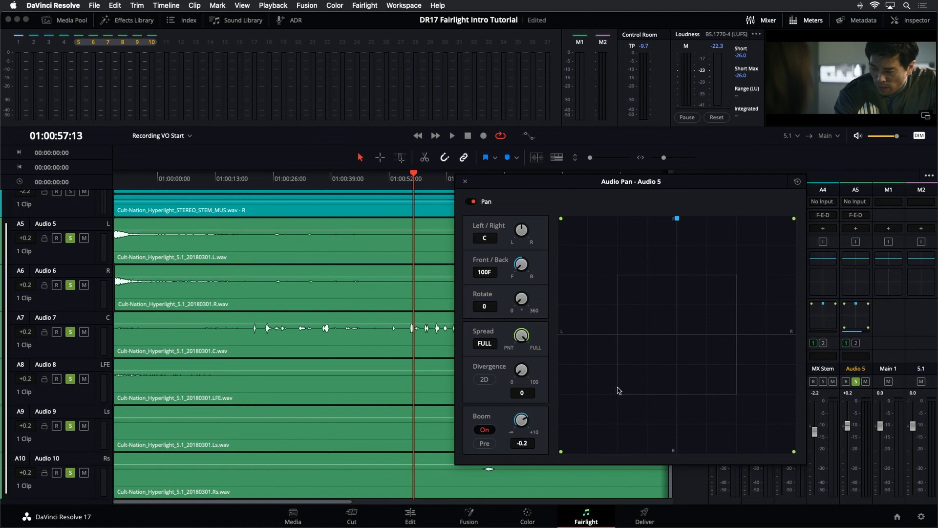
Close the Audio 5 pan window and play the linked surround mix briefly from about 01:01:13
click(465, 181)
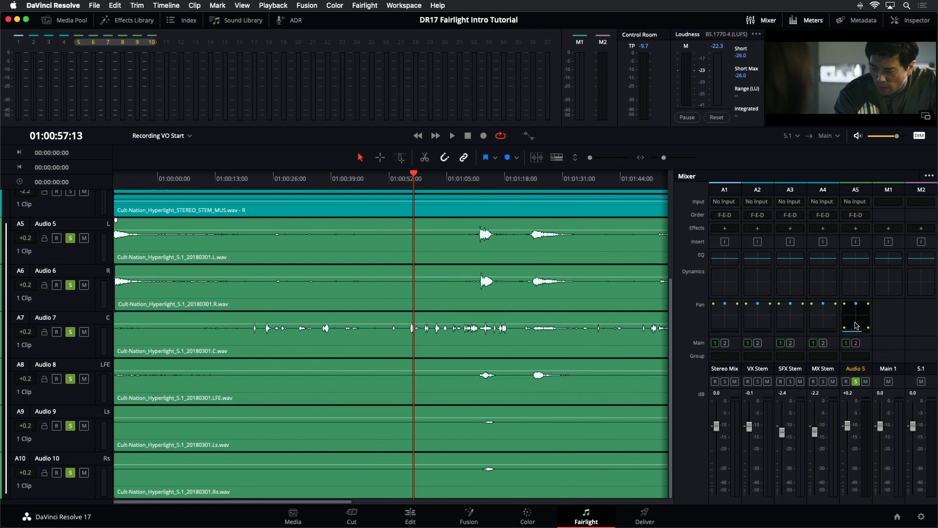
key(space)
click(483, 178)
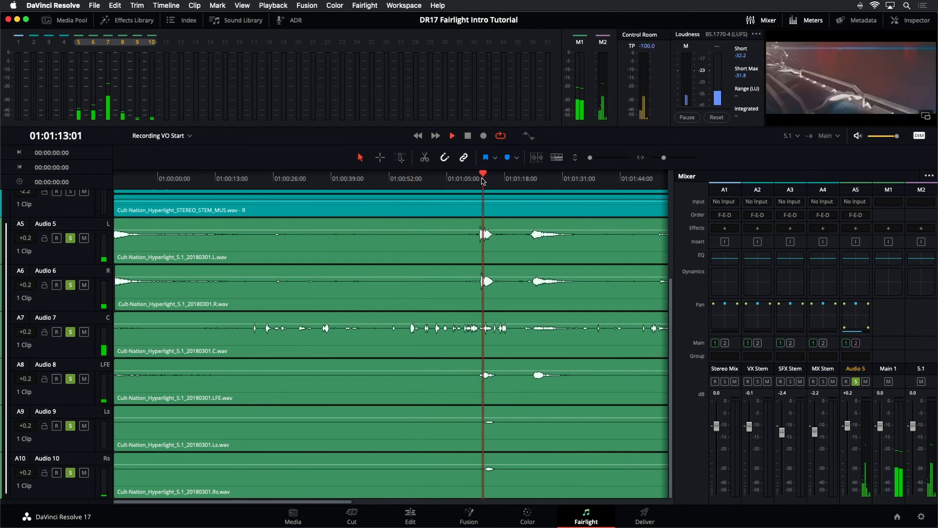
key(space)
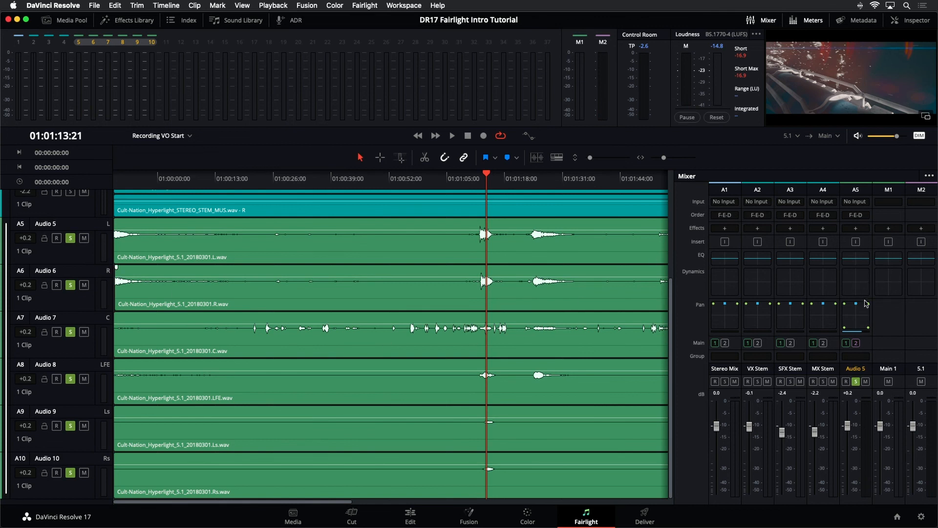
Unlink the Audio 5 through Audio 10 group and close the Link Group window
click(364, 5)
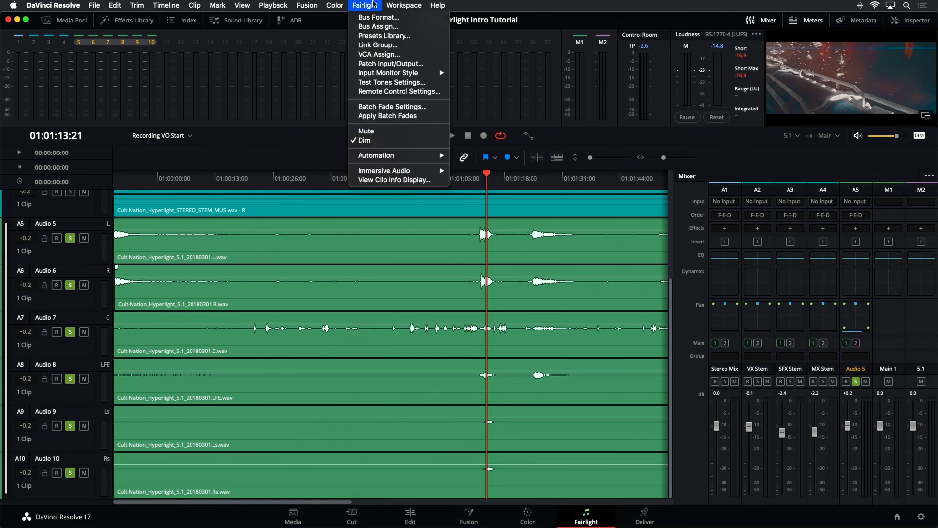
click(374, 45)
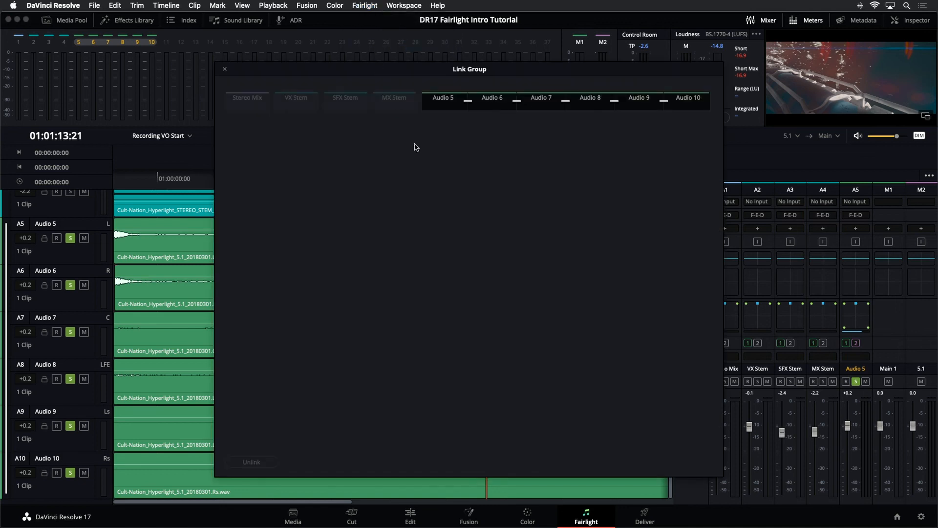
click(455, 107)
click(267, 461)
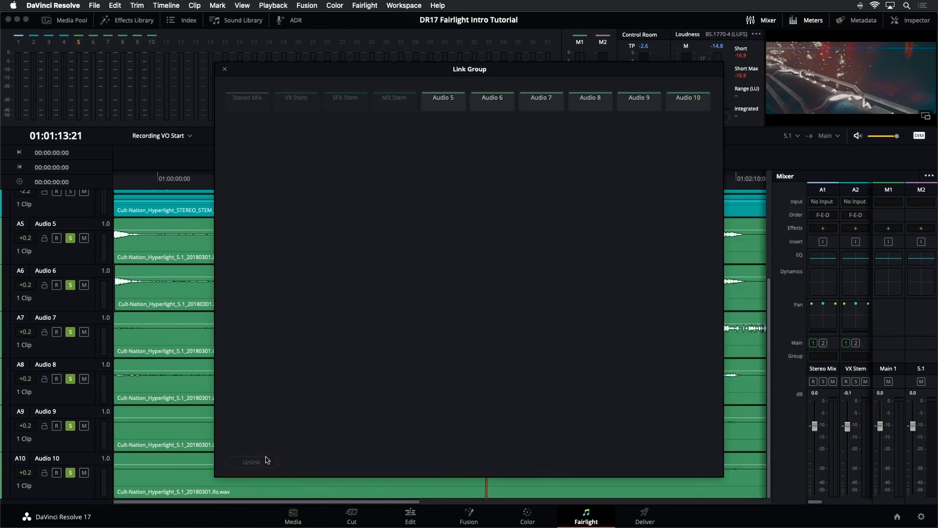
click(224, 69)
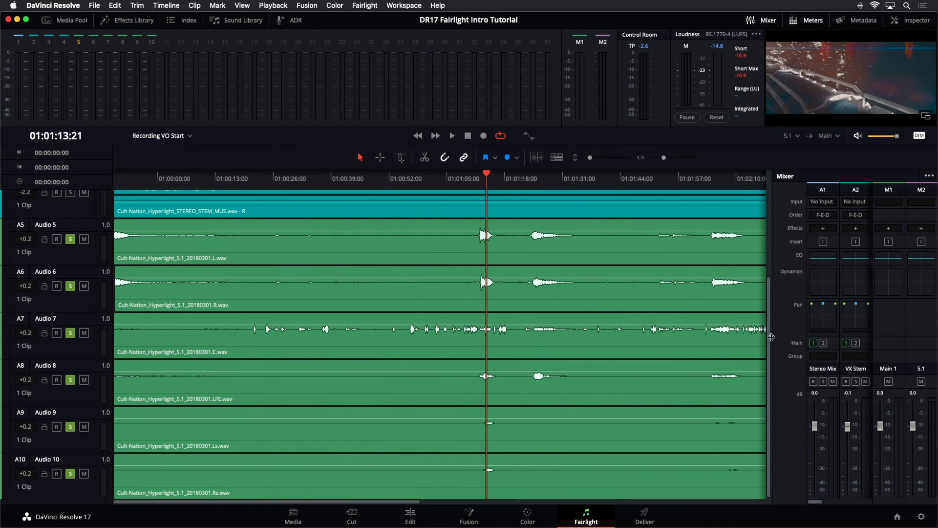
Widen the mixer to show the separate Audio 5 through Audio 10 strips and play the mix briefly
drag(771, 330, 456, 368)
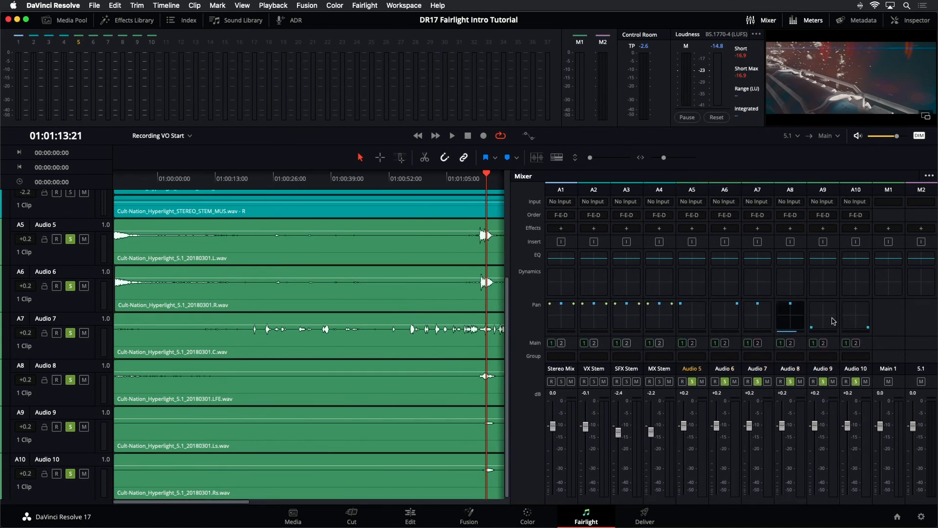
key(space)
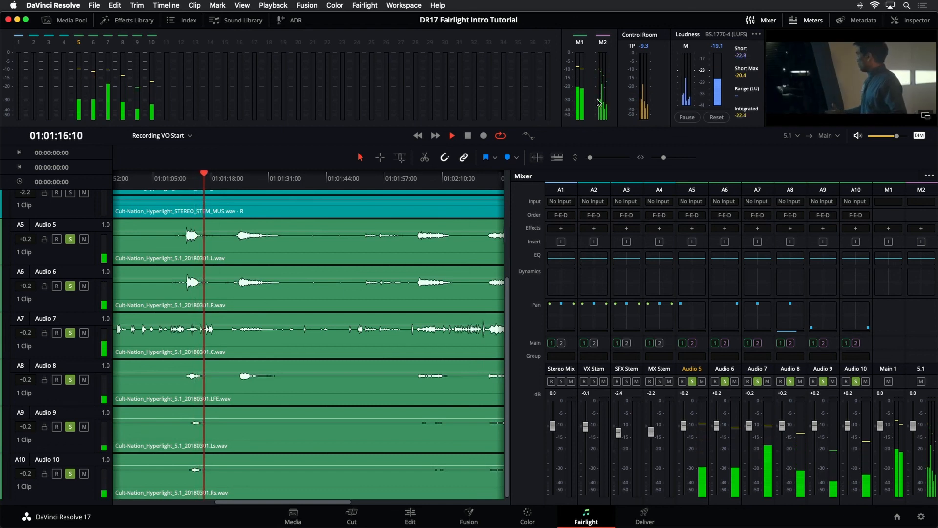
key(space)
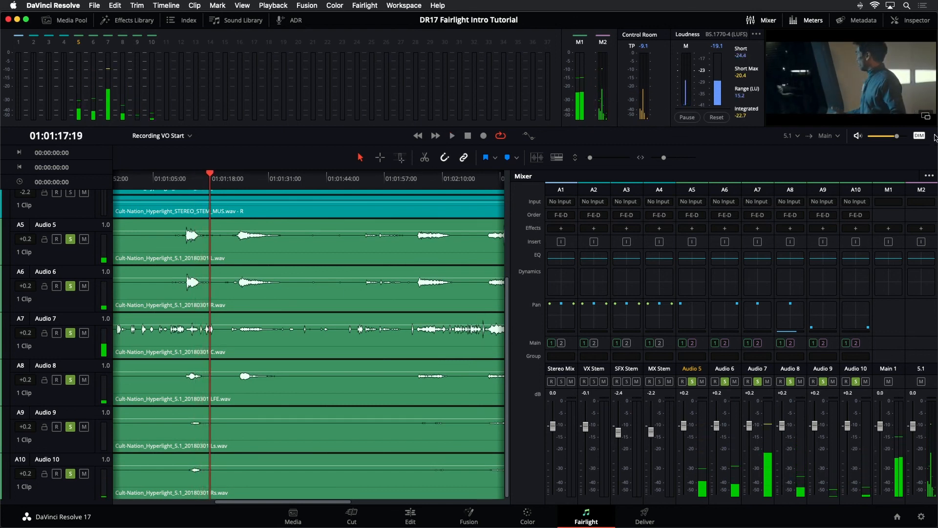
Mute the monitor output and play the timeline briefly while watching the meters
click(856, 137)
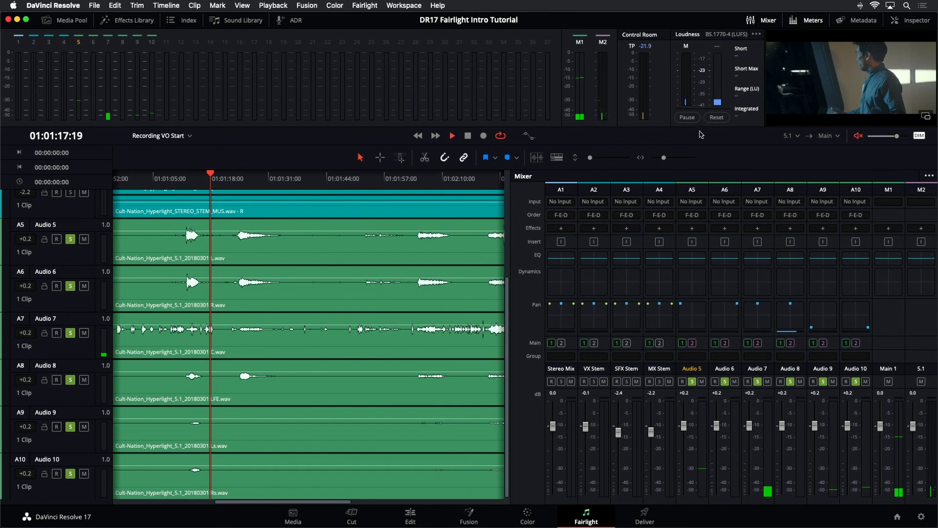
key(space)
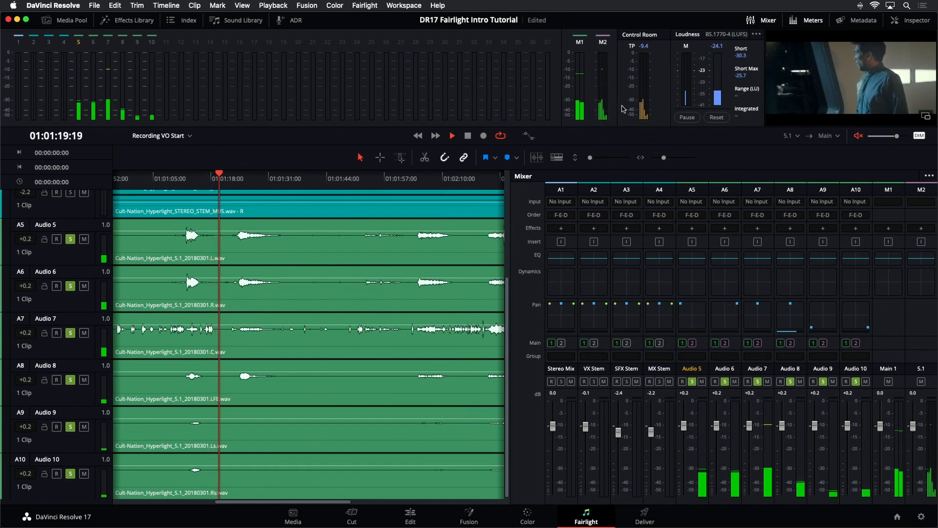
key(space)
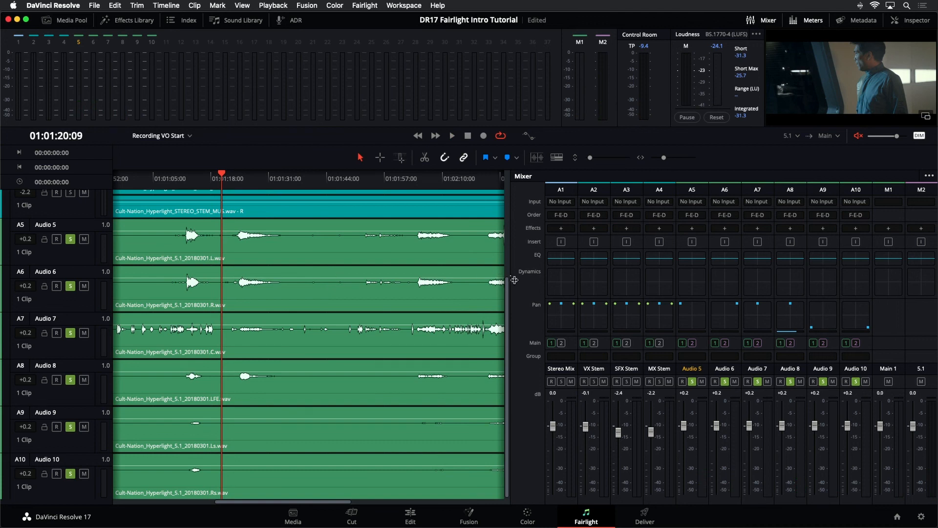
Narrow the mixer, turn off solo on Audio 5 through Audio 10 and fit the whole timeline in view
drag(513, 277, 603, 270)
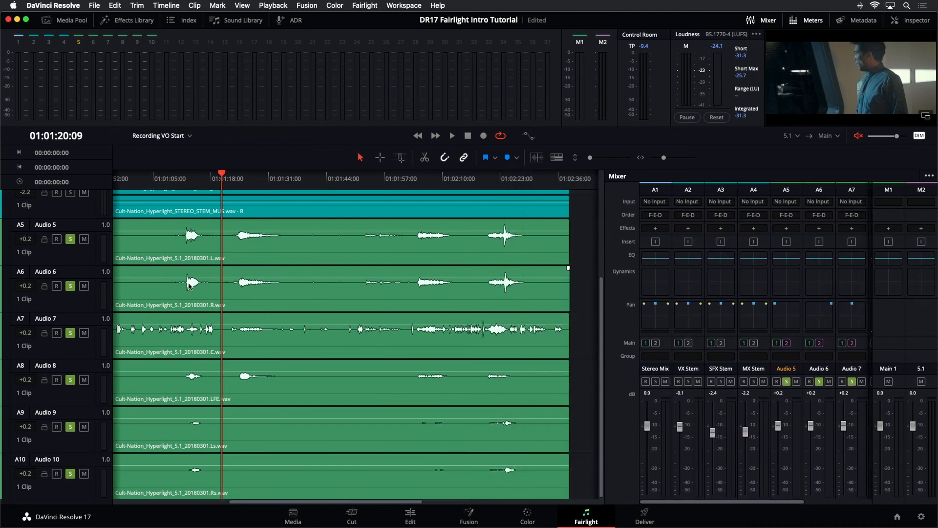
drag(70, 240, 72, 483)
scroll(76, 379, up, 5)
key(shift+z)
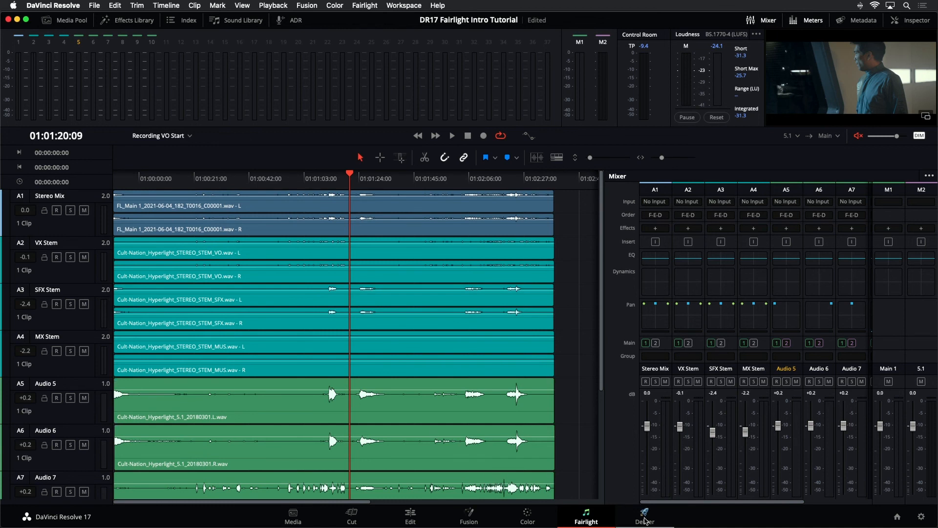
Go to the Deliver page and look through the render presets, trying the Audio Only preset
click(645, 518)
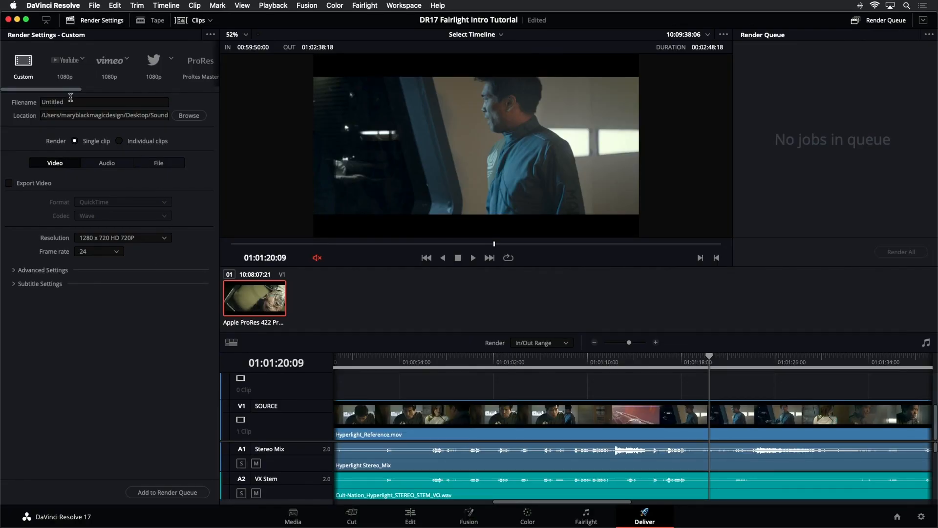
drag(58, 91, 223, 90)
click(206, 77)
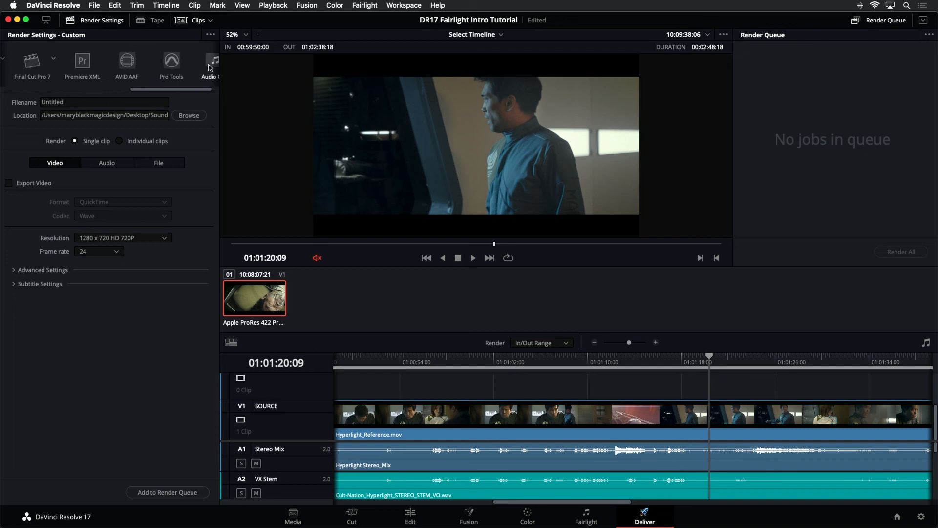
drag(199, 91, 221, 90)
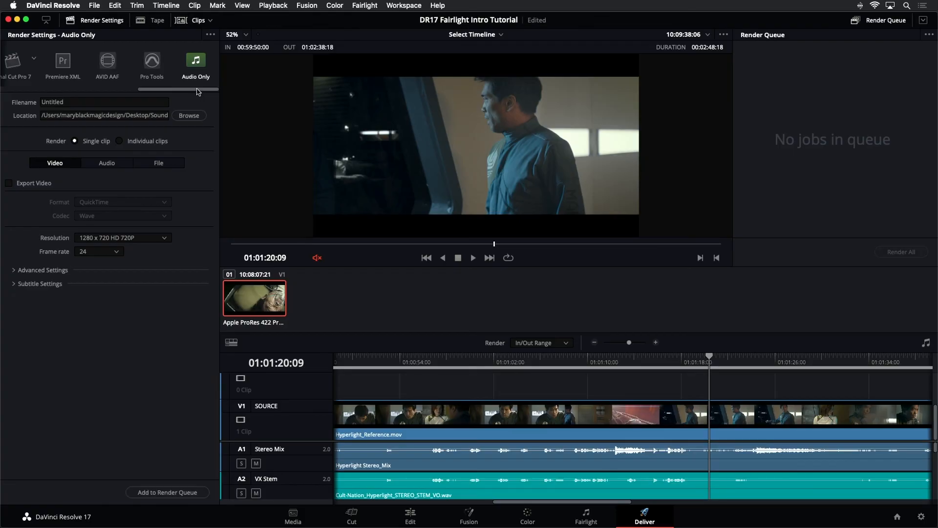
drag(176, 89, 108, 86)
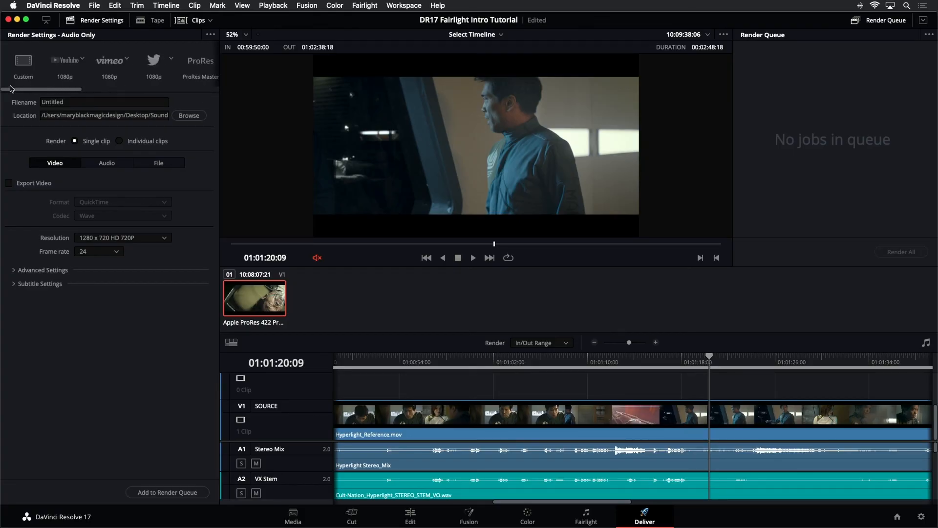
Choose the Custom render preset and set the filename to Hyperlight Final
click(21, 61)
drag(66, 100, 9, 100)
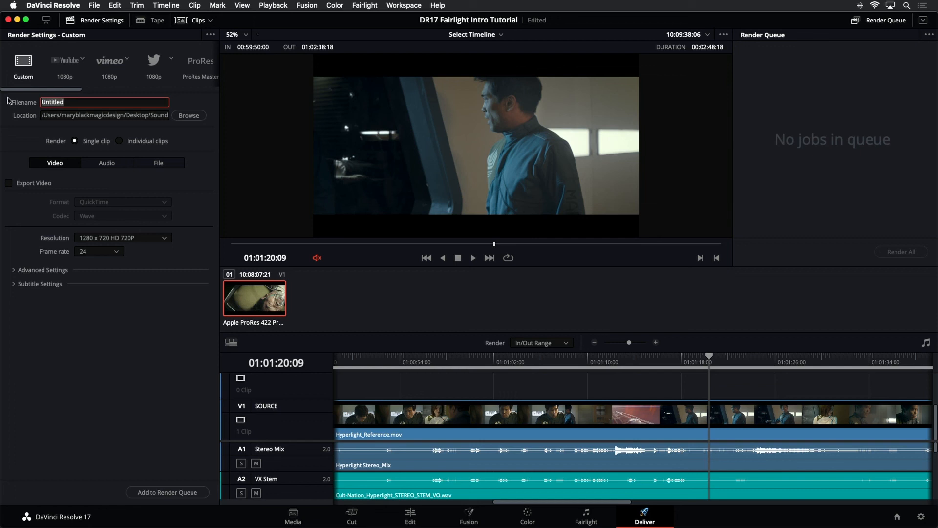
text(Hyperlight Final)
key(Return)
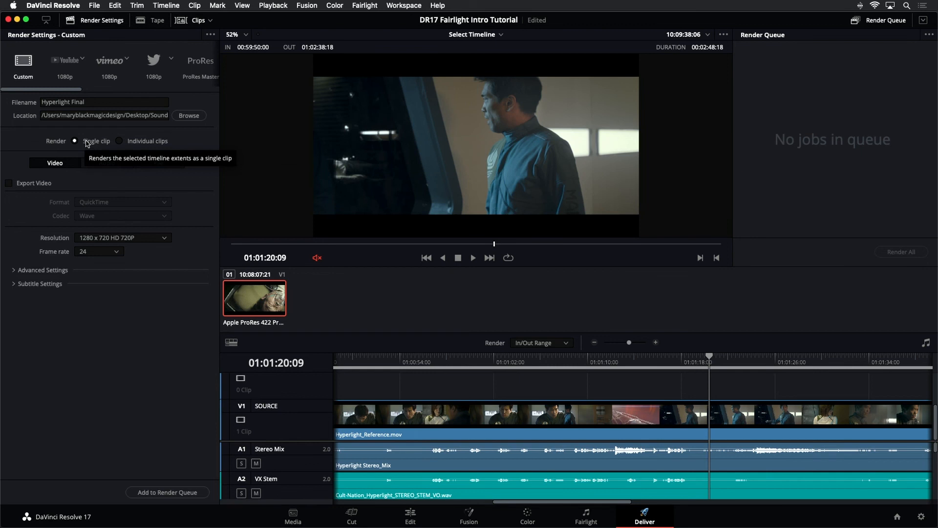
Enable video export for the render and show the audio render settings
click(8, 183)
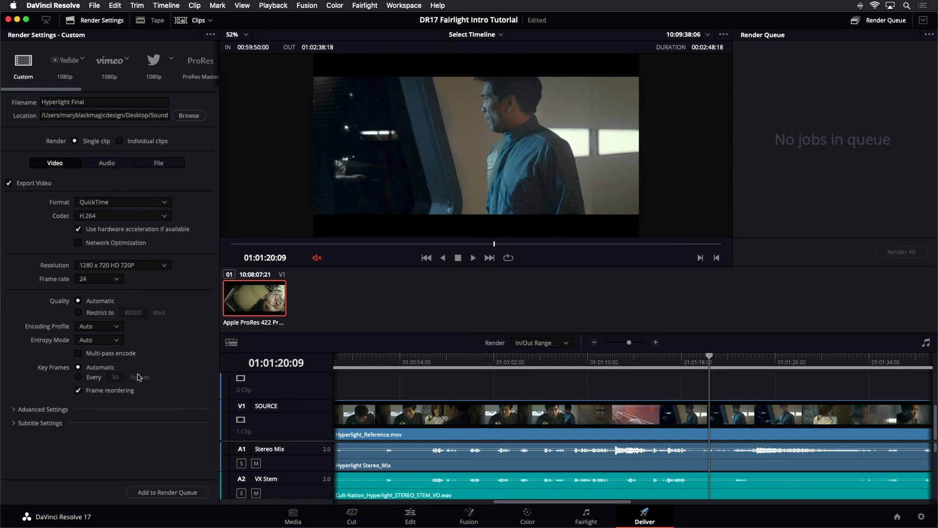
click(113, 167)
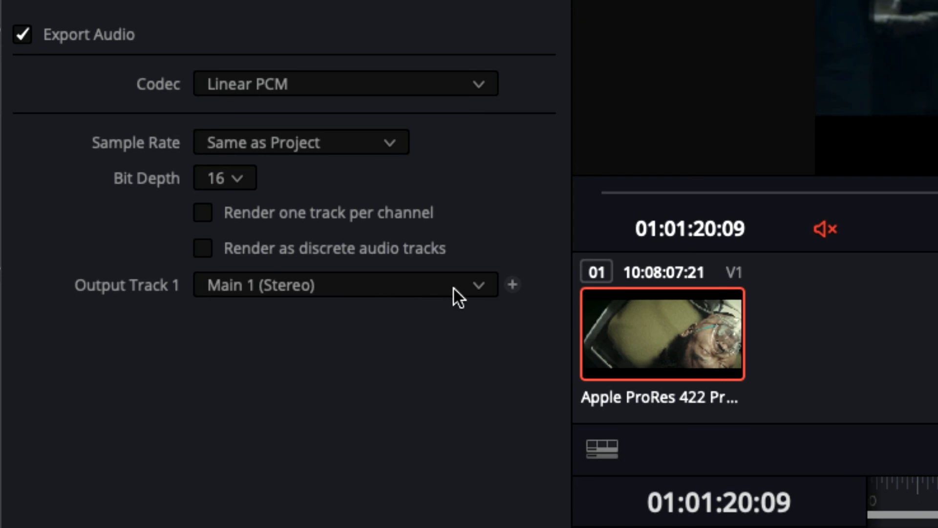
Try setting Output Track 1 to Timeline Track and adding a second output track with its own timeline track number
click(482, 285)
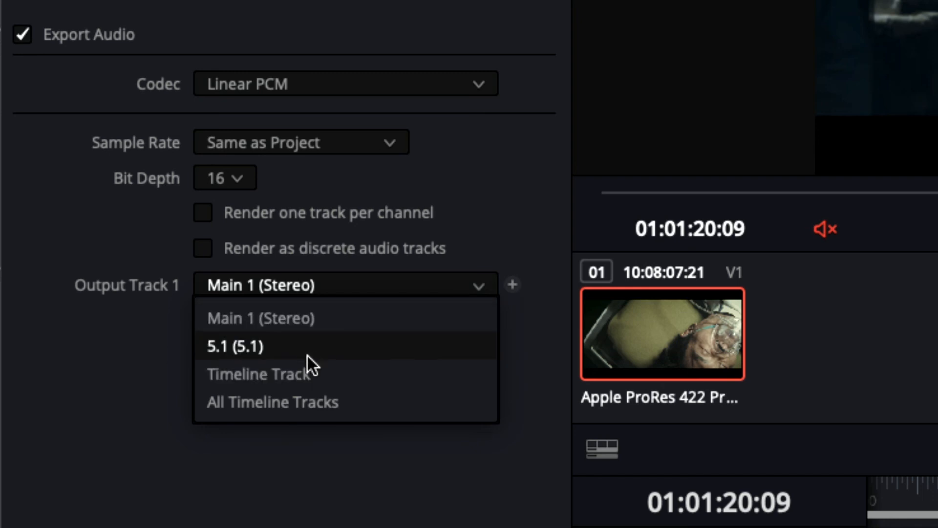
click(324, 374)
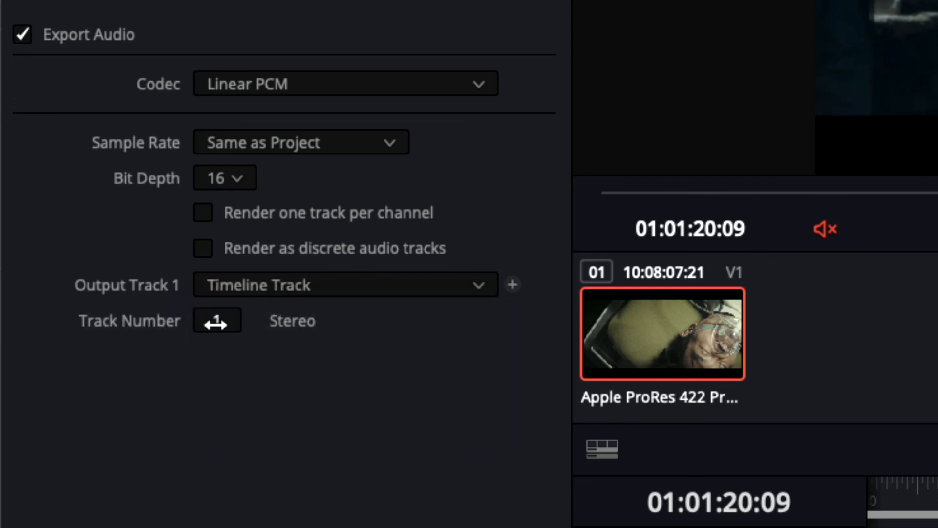
mouse_move(215, 323)
mouse_down()
mouse_move(245, 323)
mouse_move(212, 321)
mouse_up()
click(512, 285)
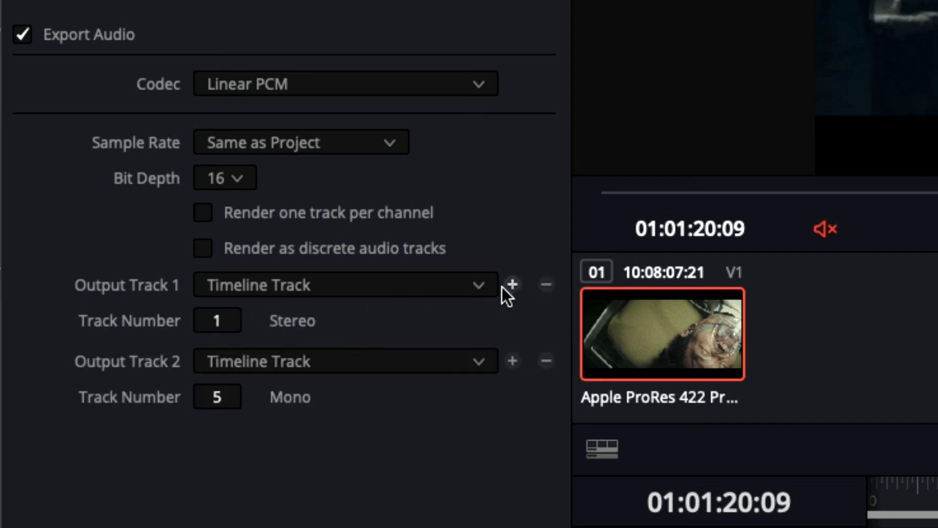
mouse_move(210, 396)
mouse_down()
mouse_move(198, 396)
mouse_move(220, 397)
mouse_up()
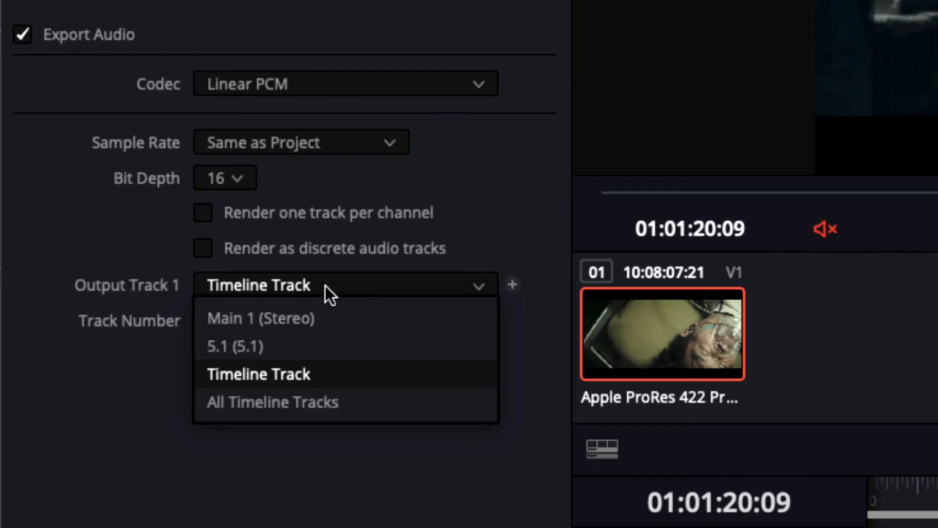
Set Output Track 1 to All Timeline Tracks
click(266, 400)
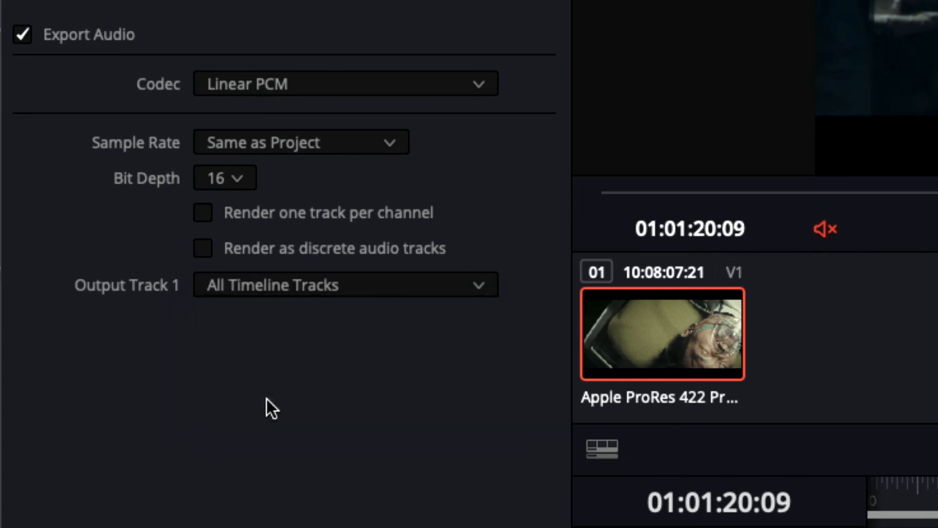